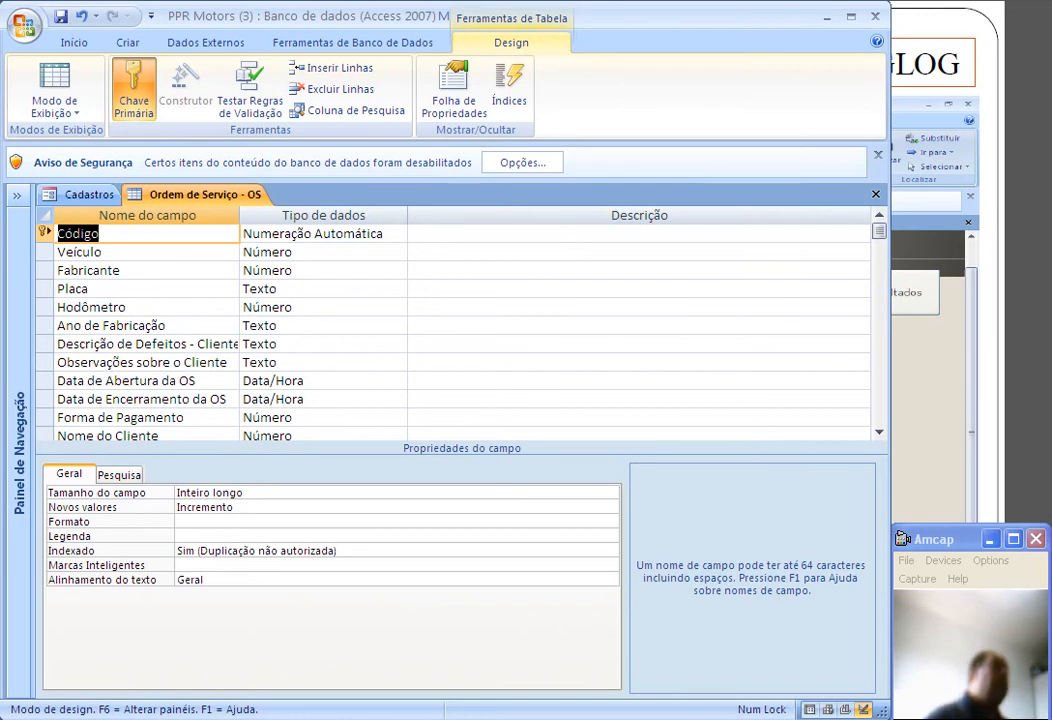
Review the vehicle, defect and date fields of the Ordem de Serviço - OS table, from Veículo to Data de Encerramento da OS.
{"action": "left_click", "coordinate": [104, 252]}
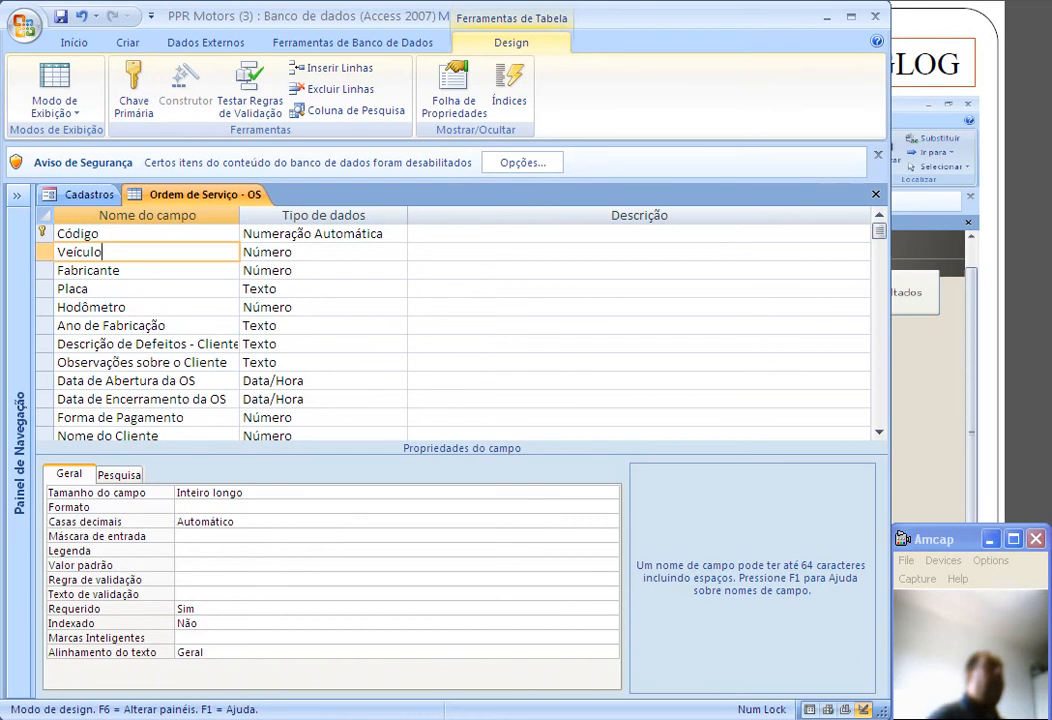
{"action": "key", "text": "Tab"}
{"action": "key", "text": "Tab"}
{"action": "key", "text": "Tab"}
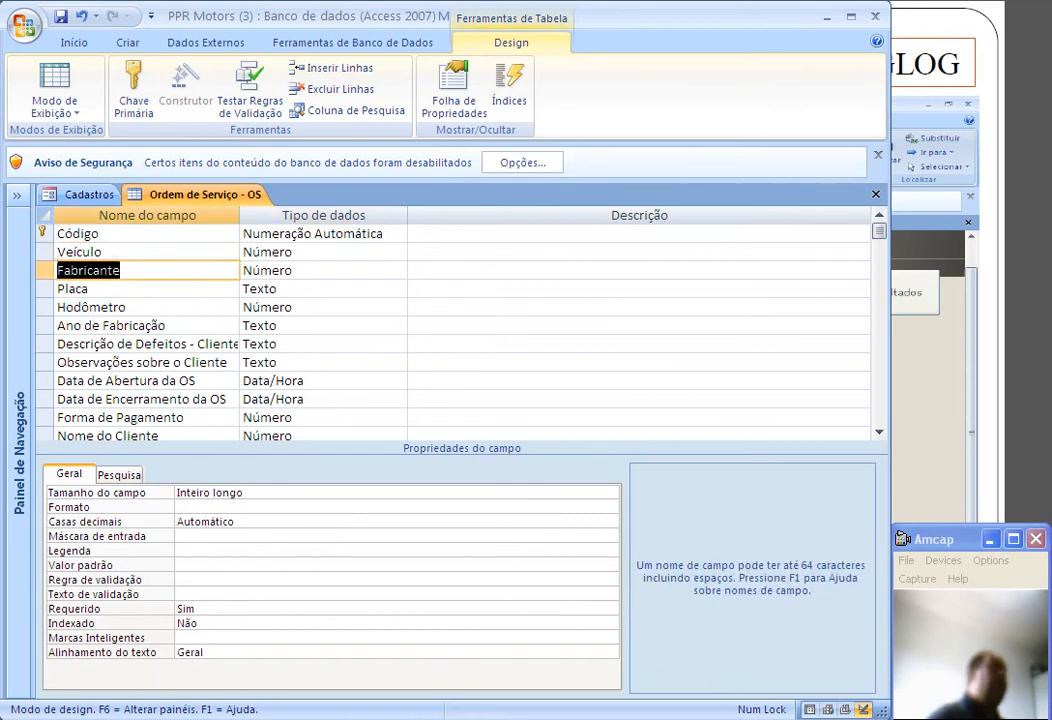
{"action": "key", "text": "Down"}
{"action": "key", "text": "Down"}
{"action": "key", "text": "Down"}
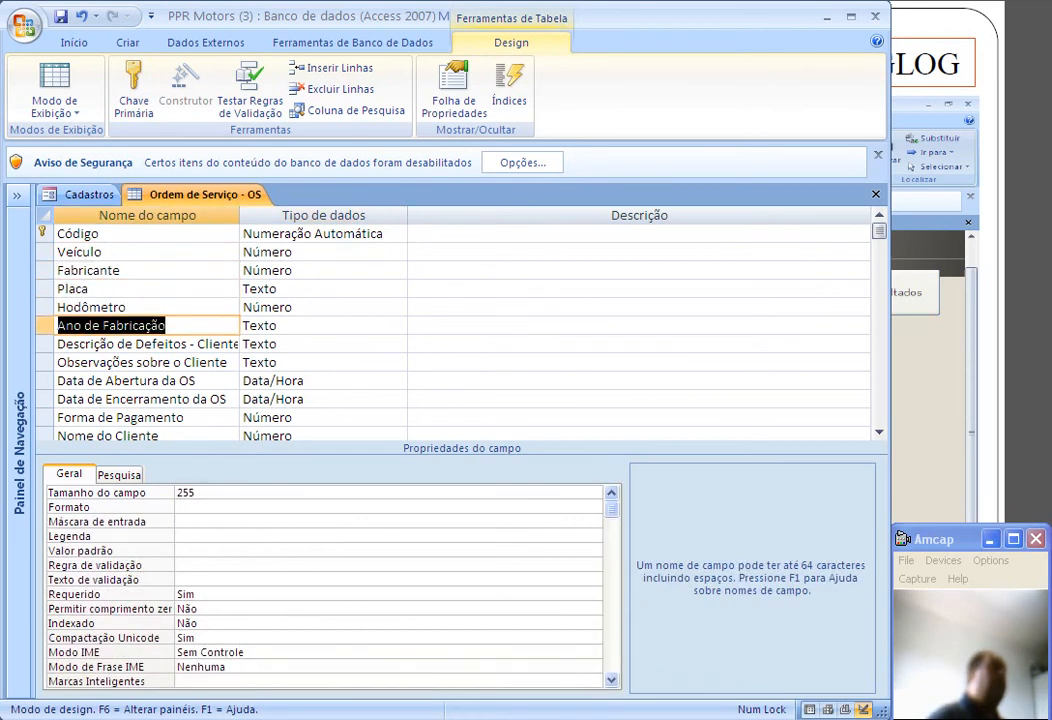
{"action": "key", "text": "Down"}
{"action": "key", "text": "Down"}
{"action": "key", "text": "Down"}
{"action": "key", "text": "Down"}
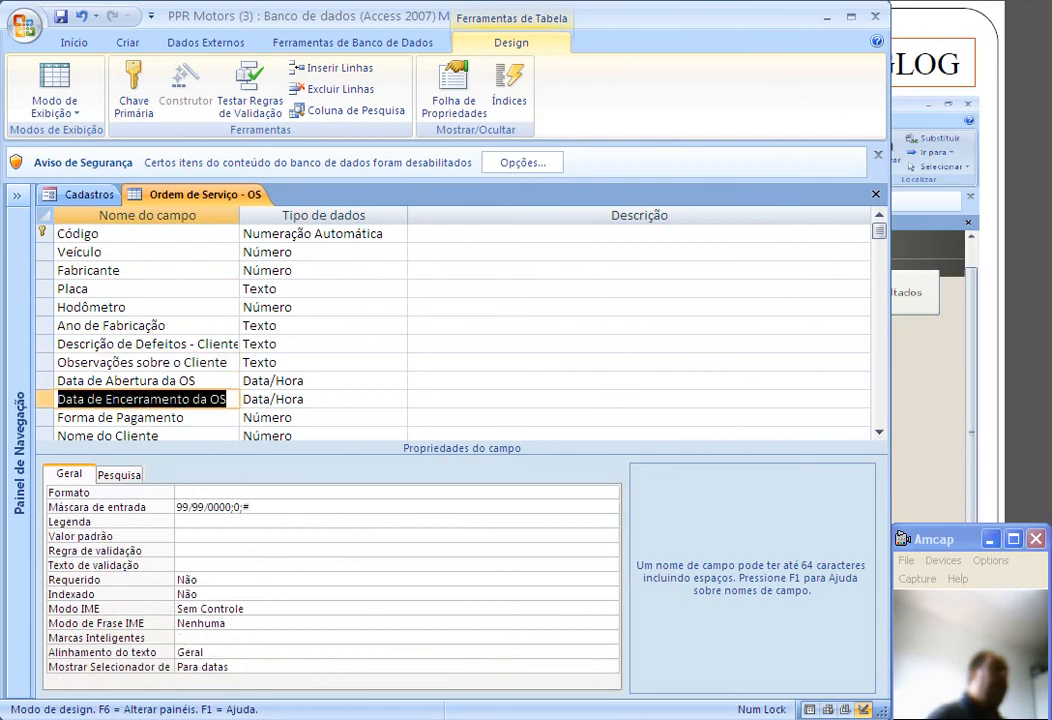
Review the payment and customer fields of the service order table, from Forma de Pagamento to Origem.
{"action": "key", "text": "Down"}
{"action": "key", "text": "Down"}
{"action": "key", "text": "Down"}
{"action": "key", "text": "Down"}
{"action": "key", "text": "Up"}
{"action": "key", "text": "Up"}
{"action": "key", "text": "Up"}
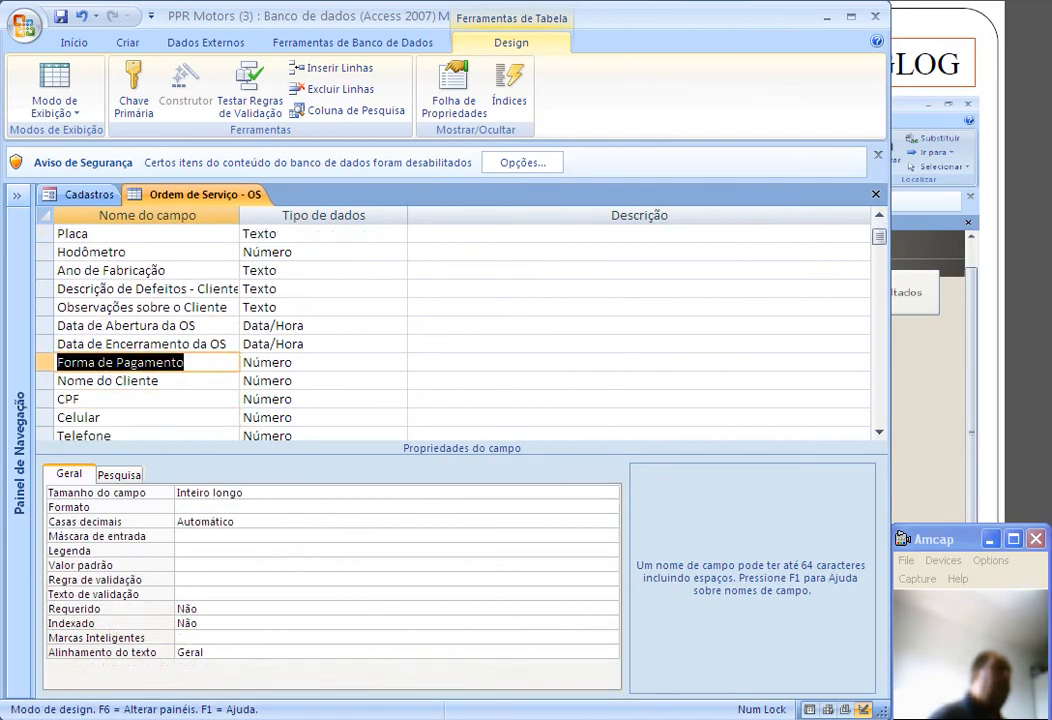
{"action": "key", "text": "Down"}
{"action": "key", "text": "Down"}
{"action": "key", "text": "Down"}
{"action": "key", "text": "Down"}
{"action": "key", "text": "Down"}
{"action": "key", "text": "Down"}
{"action": "key", "text": "Down"}
{"action": "key", "text": "Down"}
{"action": "key", "text": "Down"}
{"action": "key", "text": "Down"}
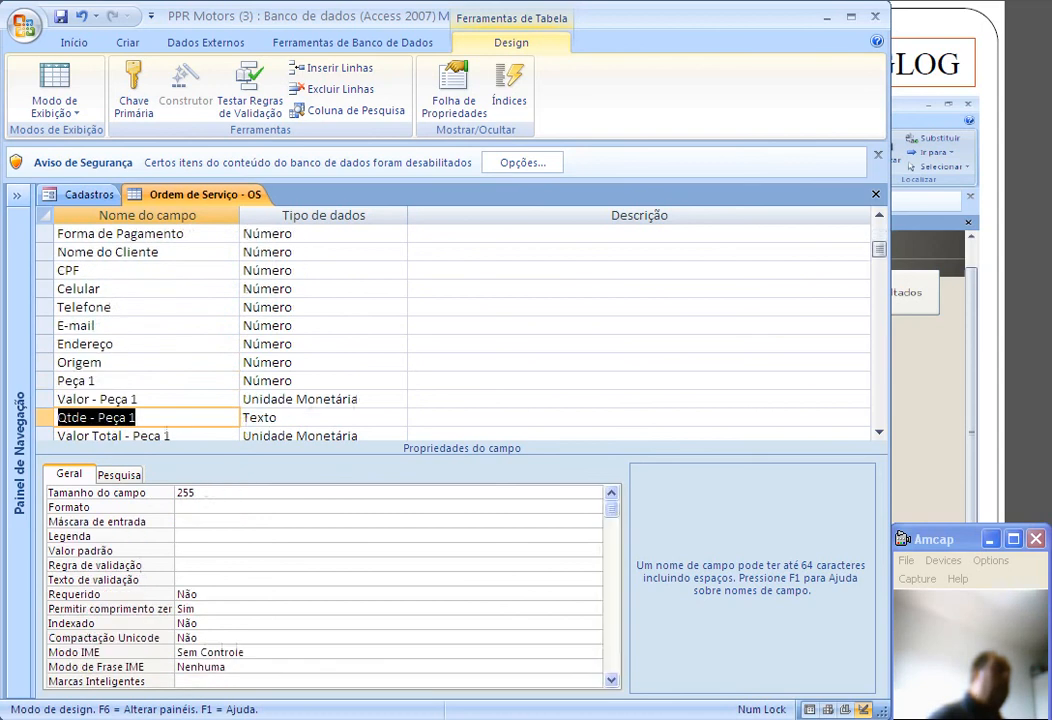
Examine the Peça 1 field group: part, unit value, quantity and total value, with their data types.
{"action": "key", "text": "Up"}
{"action": "key", "text": "Up"}
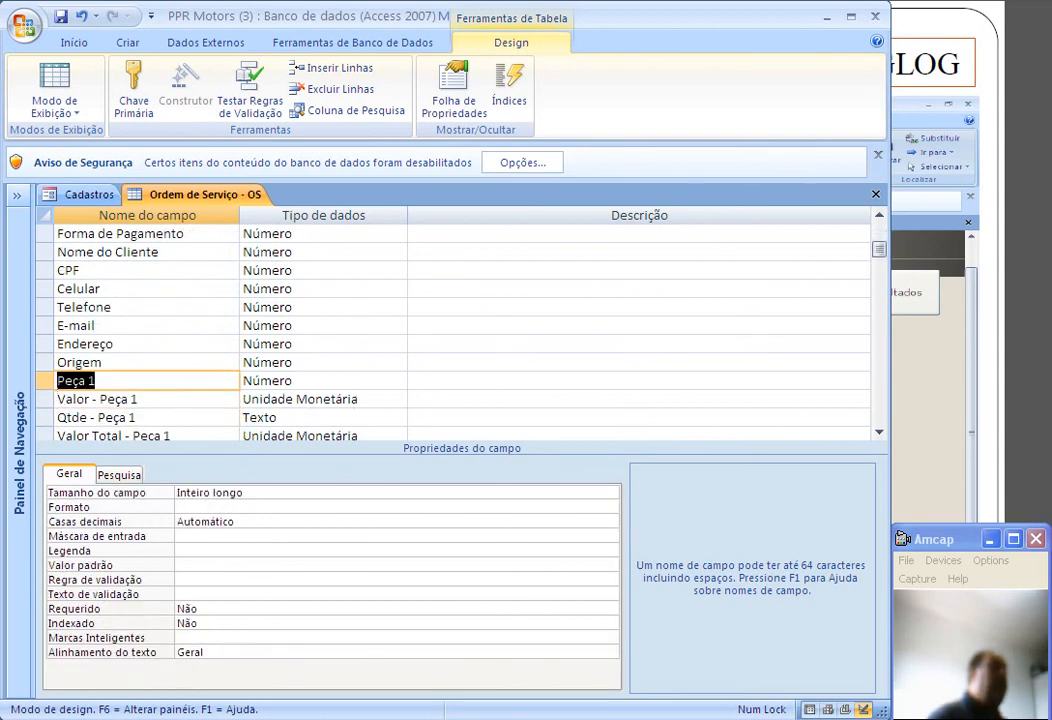
{"action": "key", "text": "Down"}
{"action": "key", "text": "Down"}
{"action": "key", "text": "Down"}
{"action": "key", "text": "Up"}
{"action": "key", "text": "Up"}
{"action": "key", "text": "Up"}
{"action": "key", "text": "Up"}
{"action": "key", "text": "Up"}
{"action": "key", "text": "Up"}
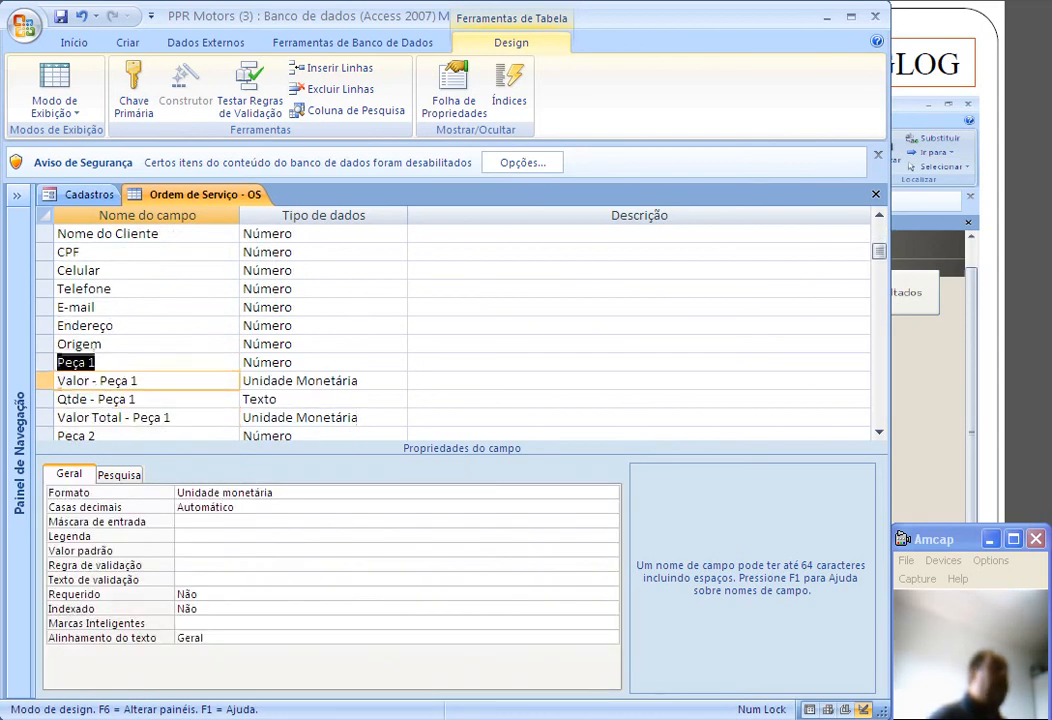
{"action": "key", "text": "Down"}
{"action": "key", "text": "Down"}
{"action": "key", "text": "Down"}
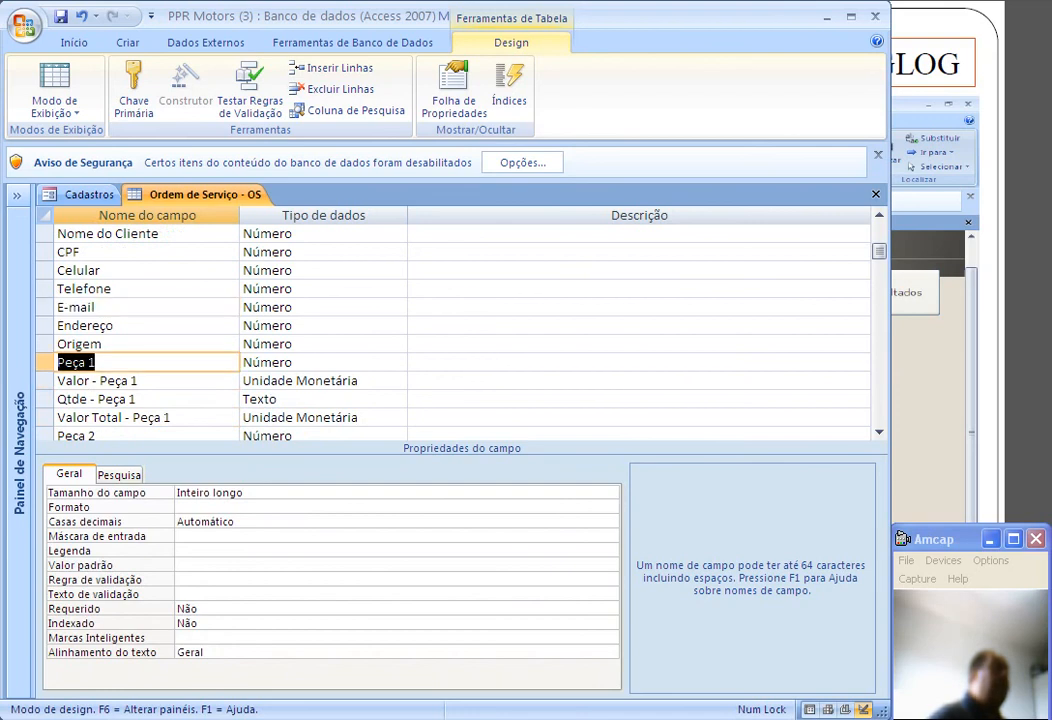
{"action": "key", "text": "Down"}
{"action": "key", "text": "Down"}
{"action": "key", "text": "Down"}
{"action": "key", "text": "Down"}
{"action": "key", "text": "Down"}
{"action": "key", "text": "Up"}
{"action": "key", "text": "Up"}
{"action": "key", "text": "Up"}
{"action": "key", "text": "Up"}
{"action": "key", "text": "Up"}
{"action": "key", "text": "Up"}
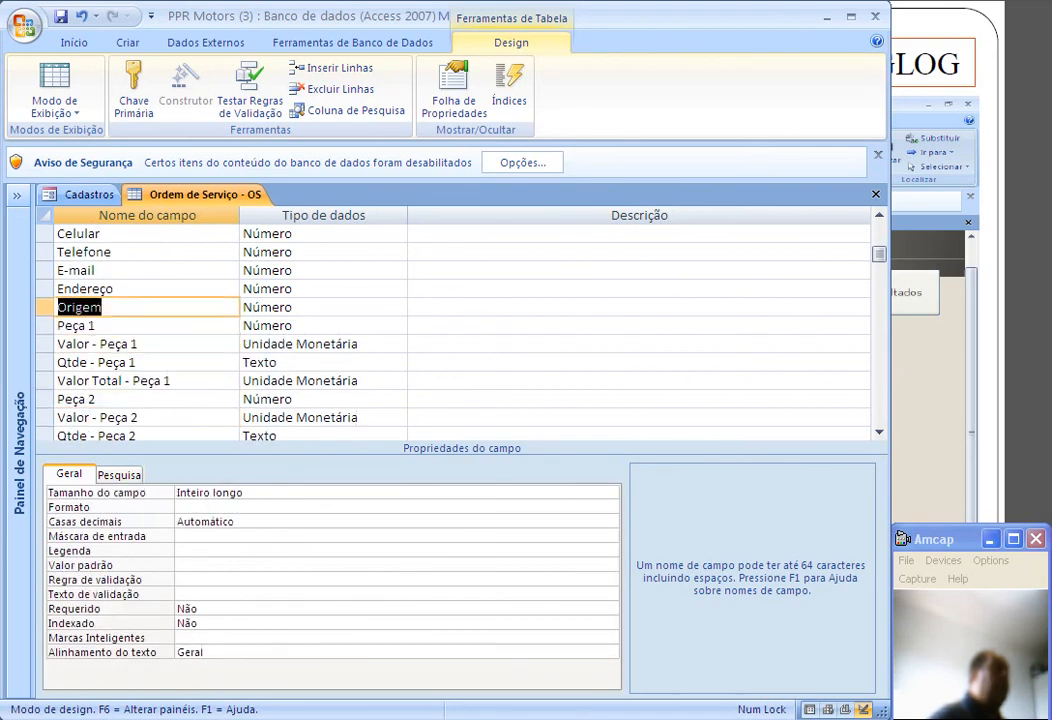
{"action": "key", "text": "Down"}
{"action": "key", "text": "Down"}
{"action": "key", "text": "Down"}
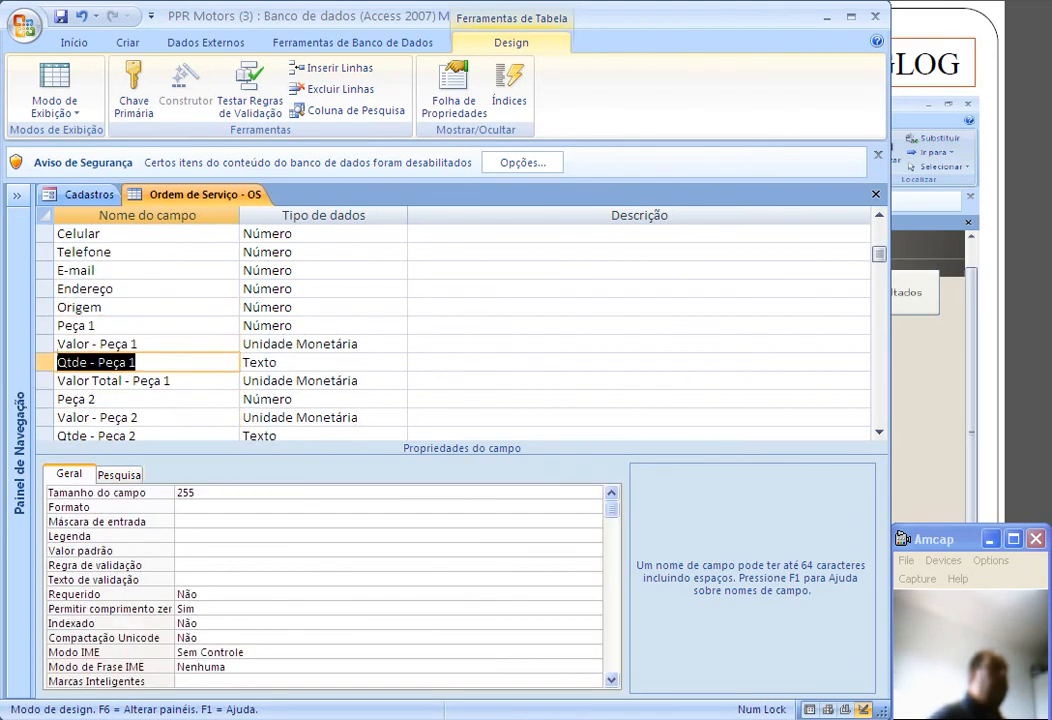
{"action": "key", "text": "Down"}
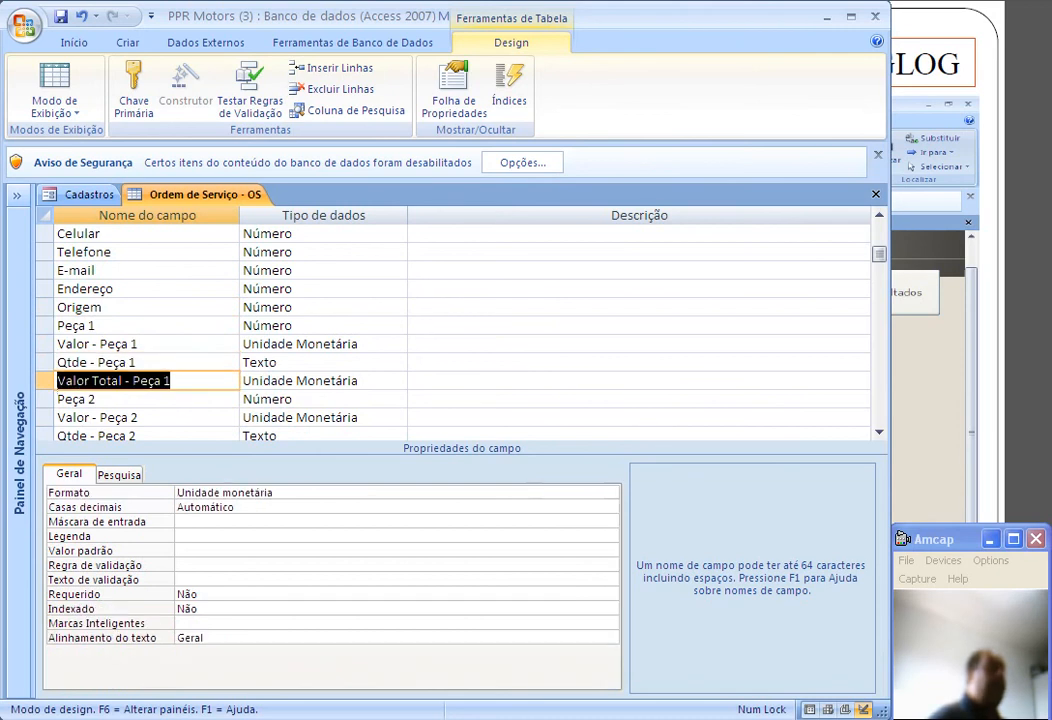
{"action": "key", "text": "Up"}
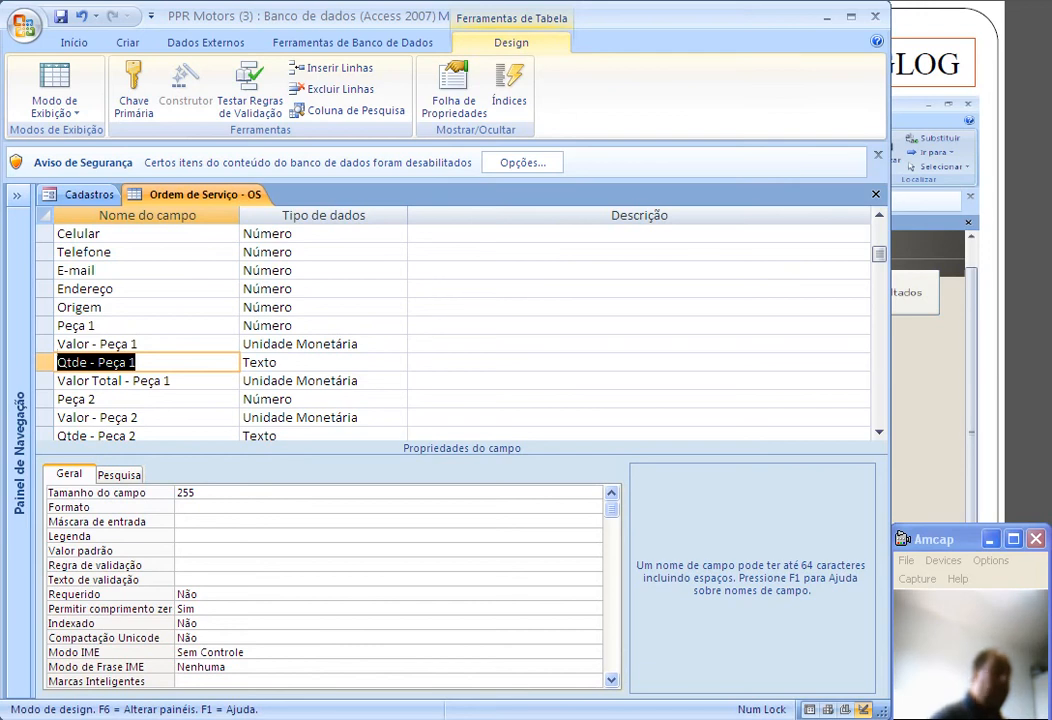
Go through the repeated part field groups from Peça 2 to Peça 15, ending at Garantia das Peças.
{"action": "key", "text": "Down"}
{"action": "key", "text": "Down"}
{"action": "key", "text": "Down"}
{"action": "key", "text": "Down"}
{"action": "key", "text": "Down"}
{"action": "key", "text": "Down"}
{"action": "key", "text": "Down"}
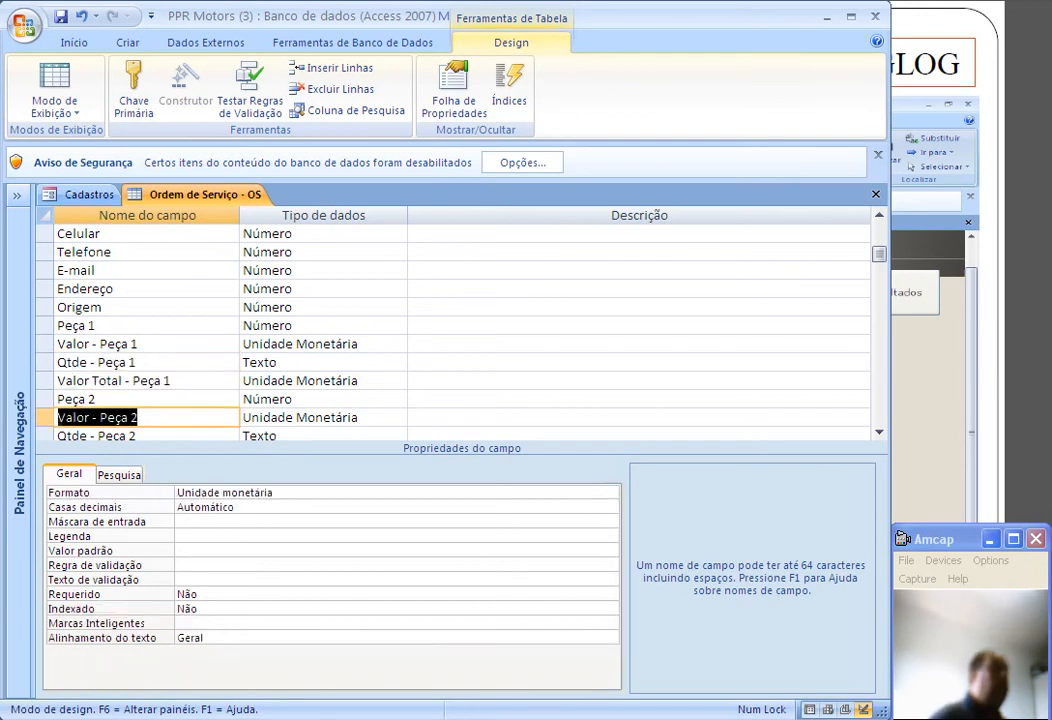
{"action": "key", "text": "Down"}
{"action": "key", "text": "Down"}
{"action": "key", "text": "Down"}
{"action": "key", "text": "Down"}
{"action": "key", "text": "Down"}
{"action": "key", "text": "Down"}
{"action": "key", "text": "Down"}
{"action": "key", "text": "Down"}
{"action": "key", "text": "Down"}
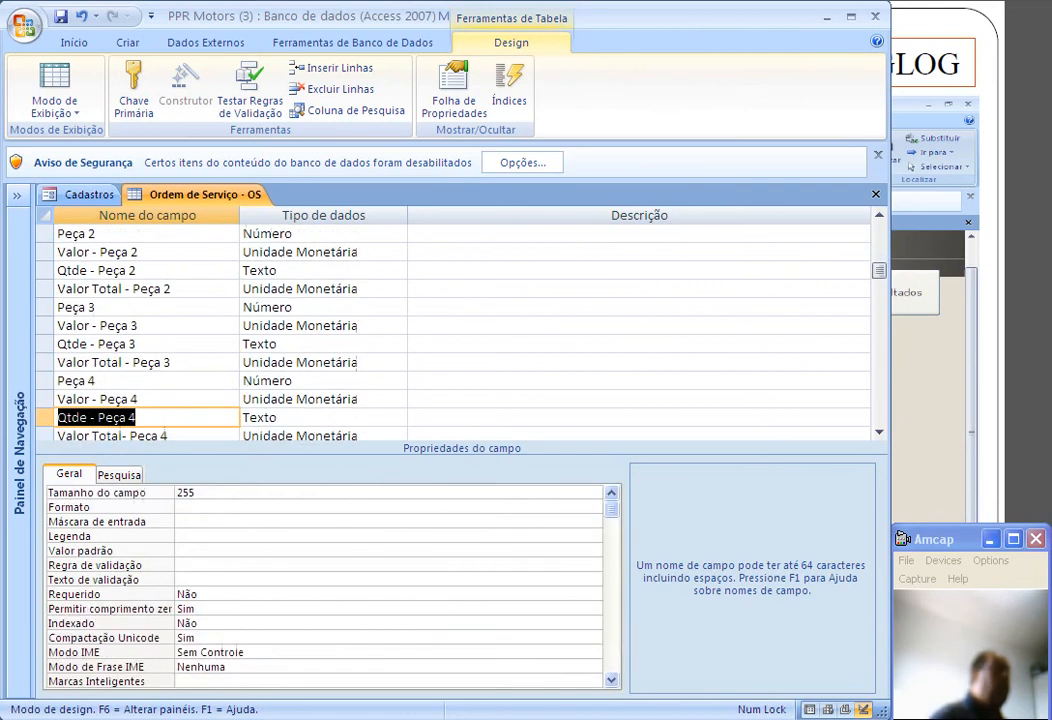
{"action": "key", "text": "Down"}
{"action": "key", "text": "Down"}
{"action": "key", "text": "Down"}
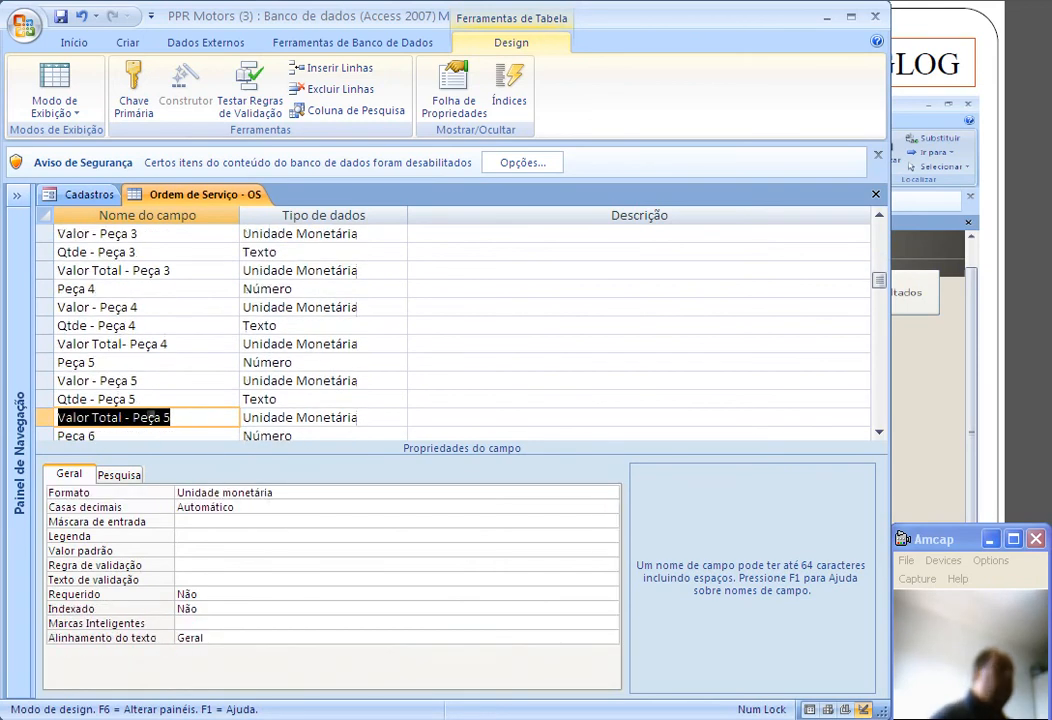
{"action": "key", "text": "Down"}
{"action": "key", "text": "Down"}
{"action": "key", "text": "Down"}
{"action": "key", "text": "Down"}
{"action": "key", "text": "Down"}
{"action": "key", "text": "Down"}
{"action": "key", "text": "Down"}
{"action": "key", "text": "Down"}
{"action": "key", "text": "Down"}
{"action": "key", "text": "Down"}
{"action": "key", "text": "Down"}
{"action": "key", "text": "Down"}
{"action": "key", "text": "Down"}
{"action": "key", "text": "Down"}
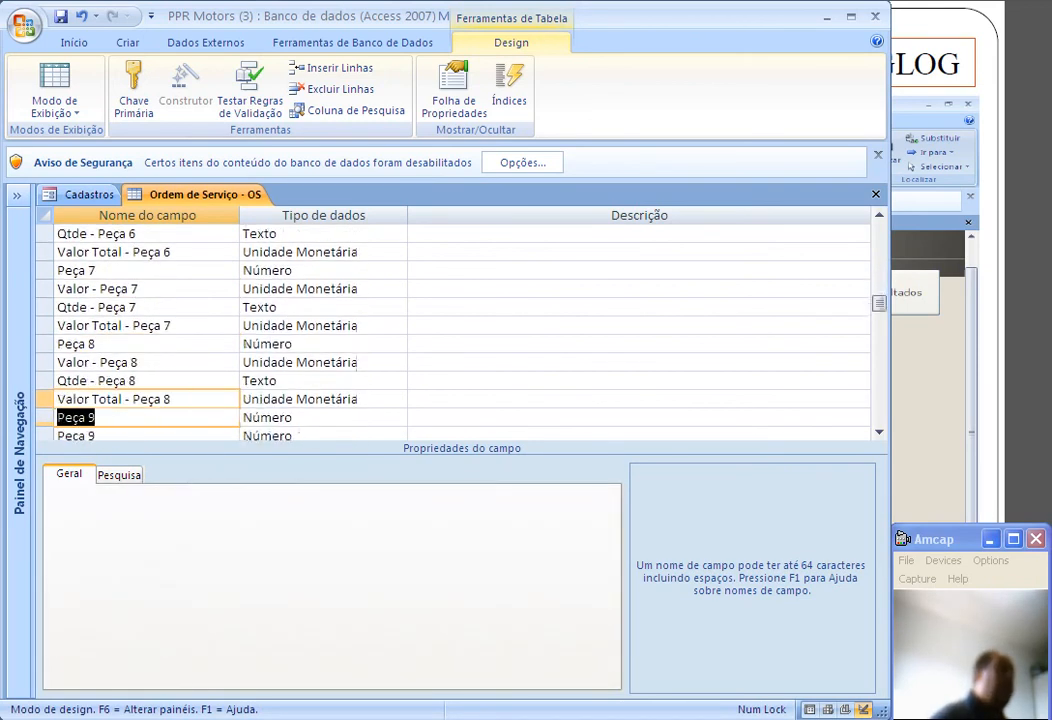
{"action": "key", "text": "Down"}
{"action": "key", "text": "Down"}
{"action": "key", "text": "Down"}
{"action": "key", "text": "Down"}
{"action": "key", "text": "Down"}
{"action": "key", "text": "Down"}
{"action": "key", "text": "Down"}
{"action": "key", "text": "Down"}
{"action": "key", "text": "Down"}
{"action": "key", "text": "Down"}
{"action": "key", "text": "Down"}
{"action": "key", "text": "Down"}
{"action": "key", "text": "Down"}
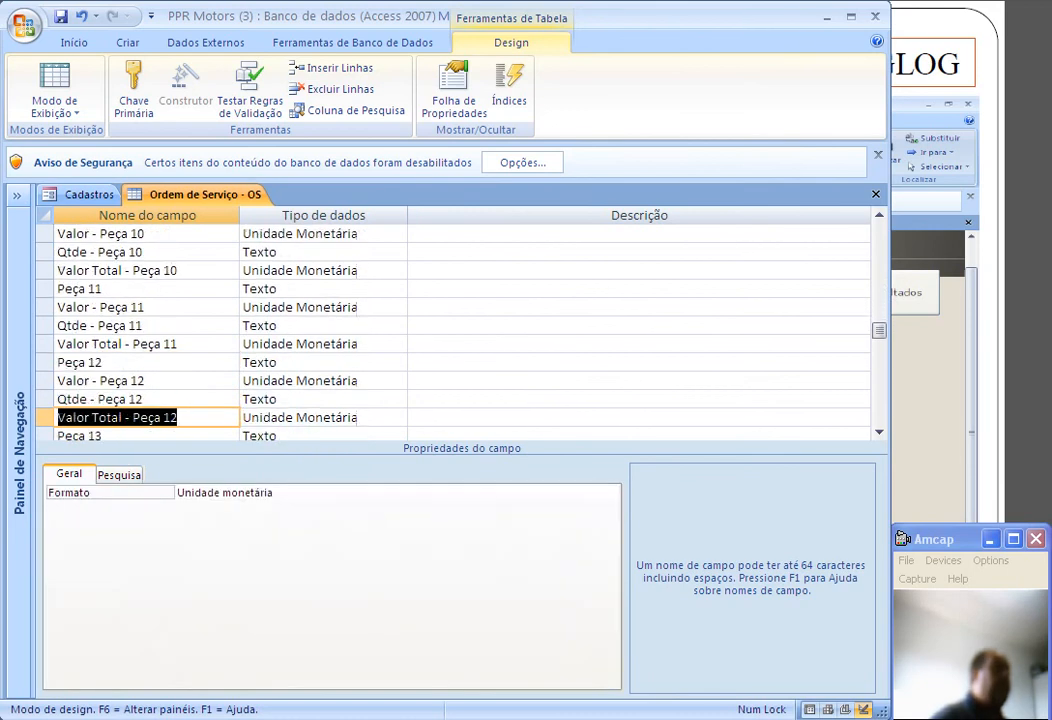
{"action": "key", "text": "Down"}
{"action": "key", "text": "Down"}
{"action": "key", "text": "Down"}
{"action": "key", "text": "Down"}
{"action": "key", "text": "Down"}
{"action": "key", "text": "Down"}
{"action": "key", "text": "Down"}
{"action": "key", "text": "Down"}
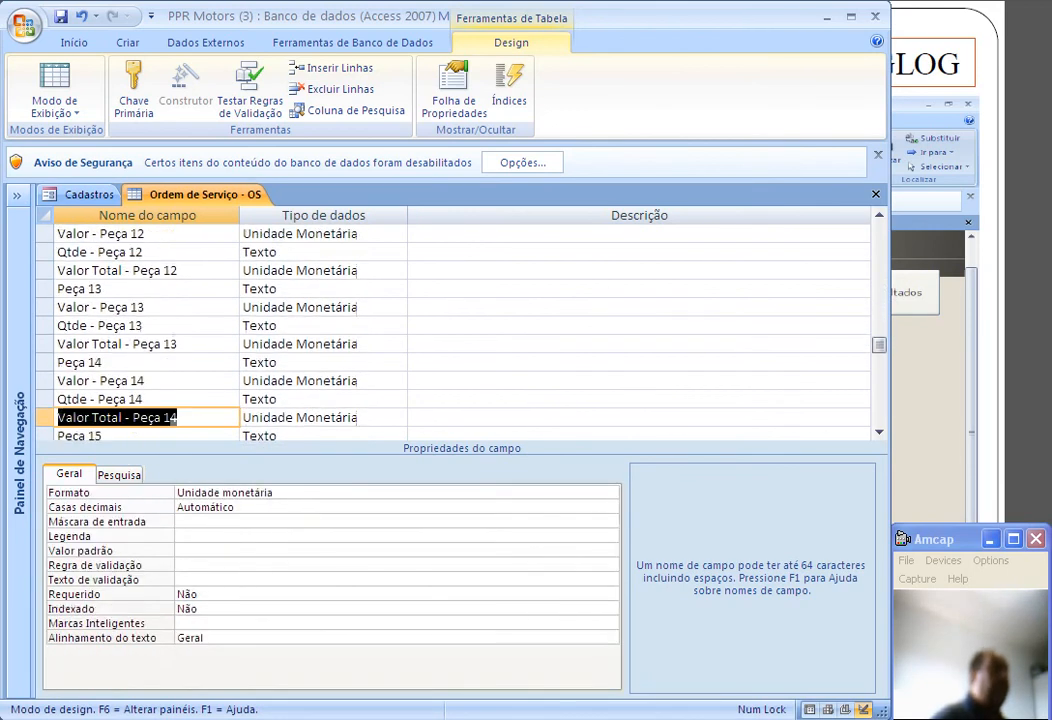
{"action": "key", "text": "Down"}
{"action": "key", "text": "Down"}
{"action": "key", "text": "Down"}
{"action": "key", "text": "Down"}
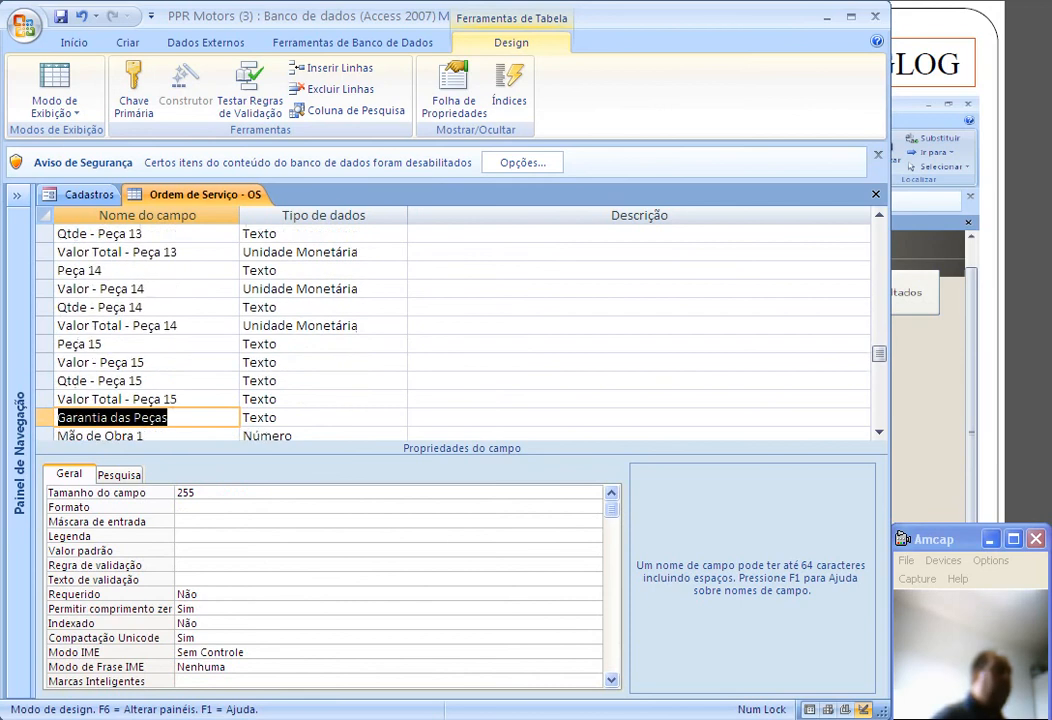
Review the labour fields and their value fields, from Mão de Obra 1 to Valor - Mão de Obra 5.
{"action": "key", "text": "Down"}
{"action": "key", "text": "Down"}
{"action": "key", "text": "Down"}
{"action": "key", "text": "Down"}
{"action": "key", "text": "Down"}
{"action": "key", "text": "Down"}
{"action": "key", "text": "Down"}
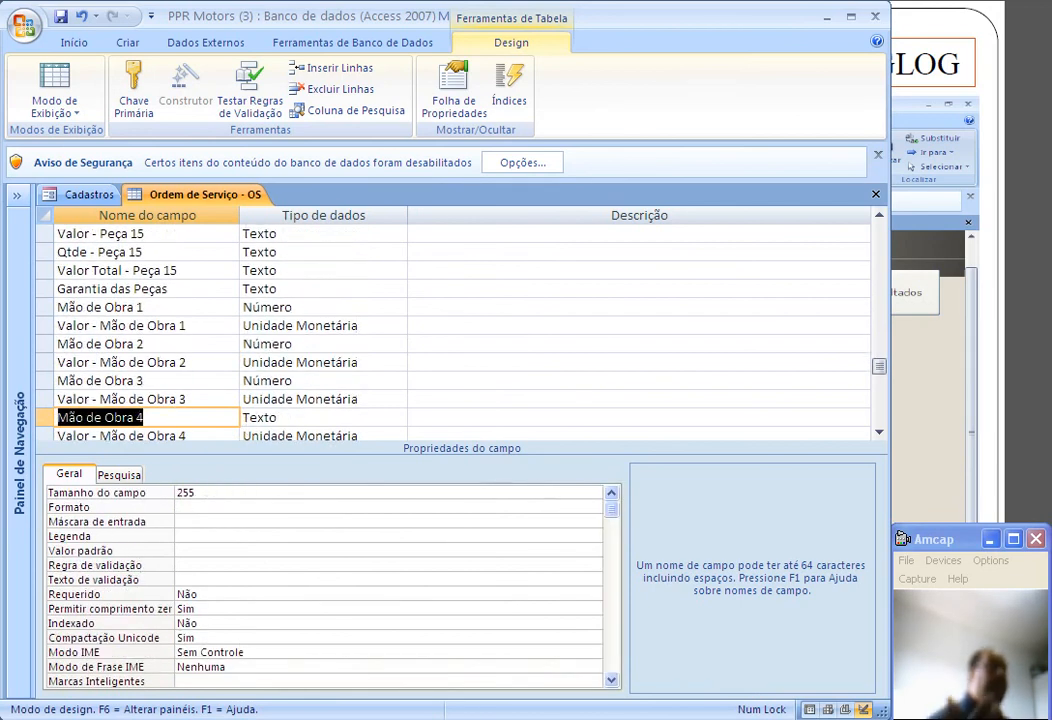
{"action": "key", "text": "Down"}
{"action": "key", "text": "Down"}
{"action": "key", "text": "Down"}
{"action": "key", "text": "Down"}
{"action": "key", "text": "Down"}
{"action": "key", "text": "Down"}
{"action": "key", "text": "Down"}
{"action": "key", "text": "Down"}
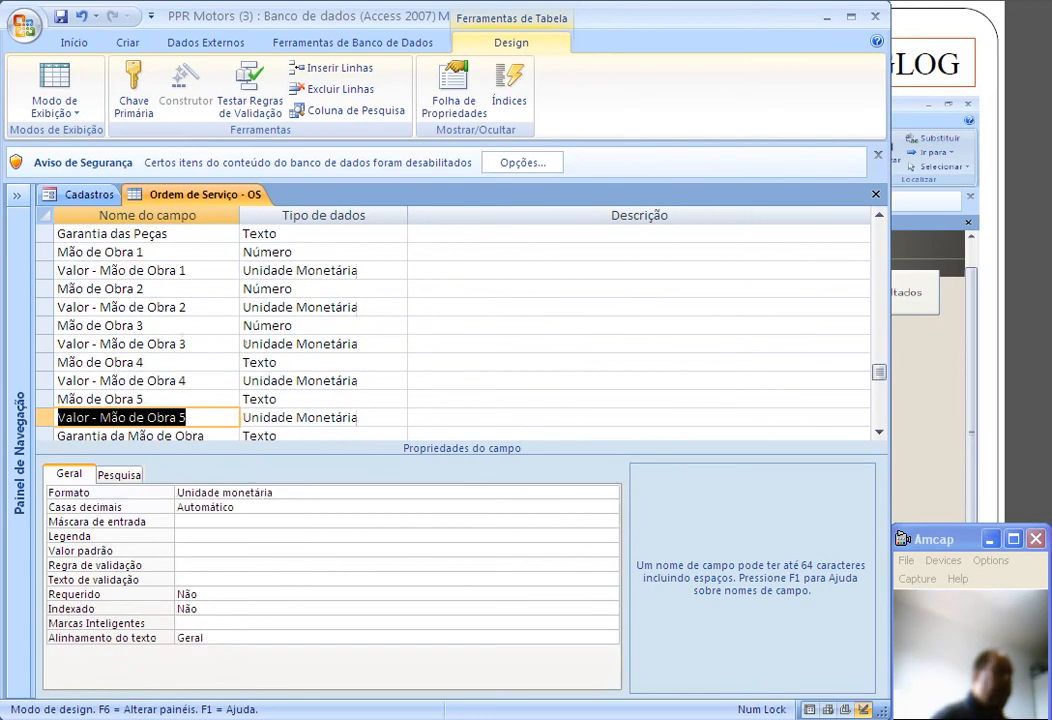
Review the Garantia da Mão de Obra and Serviços fields, continuing through Responsável pela OS to Valor total da OS.
{"action": "key", "text": "Down"}
{"action": "key", "text": "Down"}
{"action": "key", "text": "Down"}
{"action": "key", "text": "Down"}
{"action": "key", "text": "Down"}
{"action": "key", "text": "Down"}
{"action": "key", "text": "Down"}
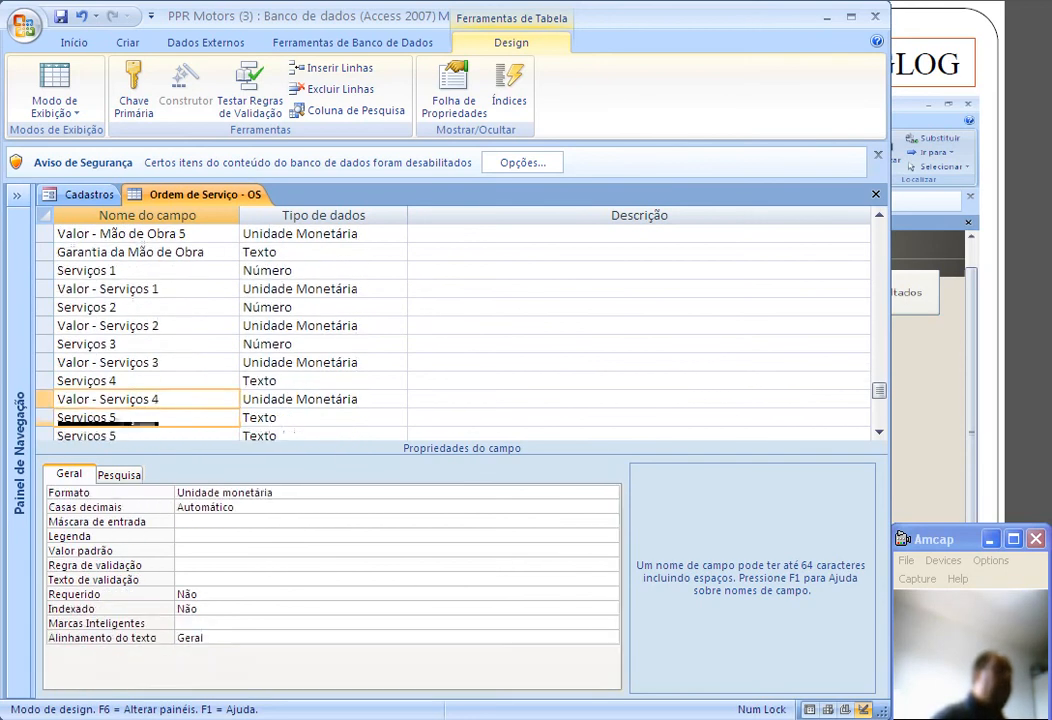
{"action": "key", "text": "Up"}
{"action": "key", "text": "Down"}
{"action": "key", "text": "Down"}
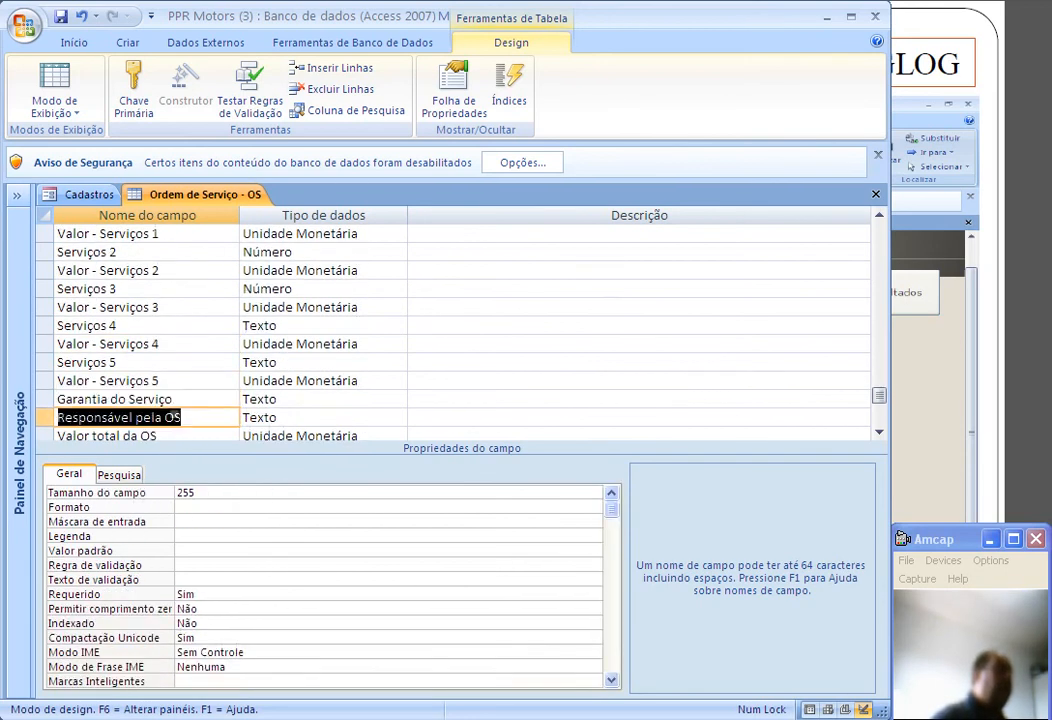
{"action": "key", "text": "Up"}
{"action": "key", "text": "Down"}
{"action": "key", "text": "Down"}
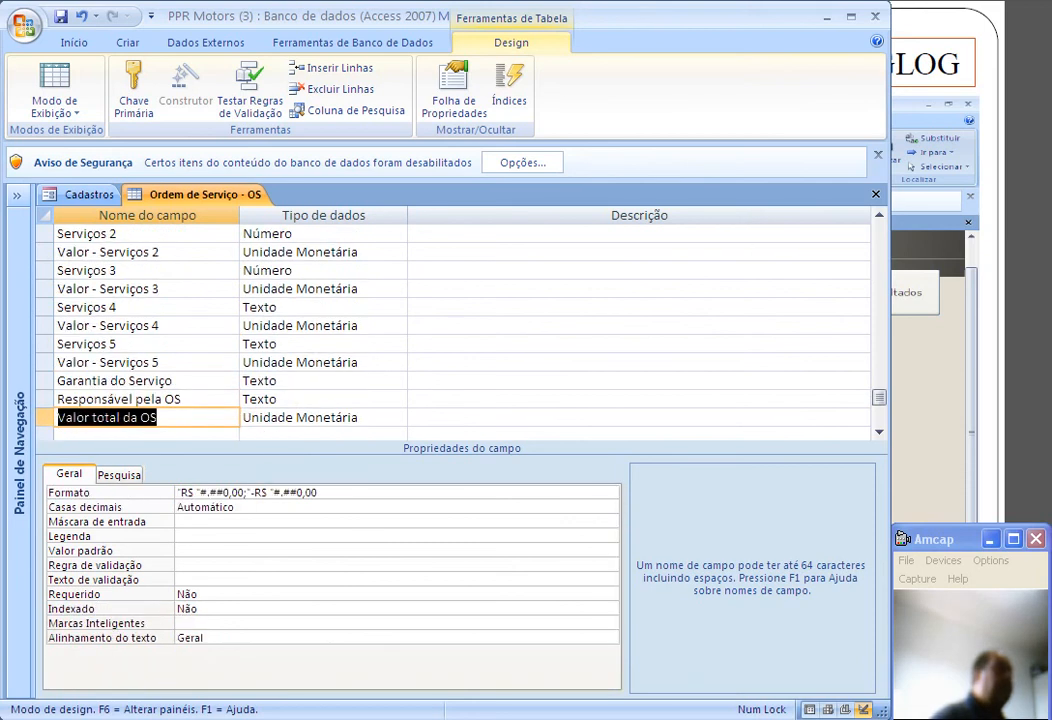
{"action": "key", "text": "Down"}
{"action": "key", "text": "Up"}
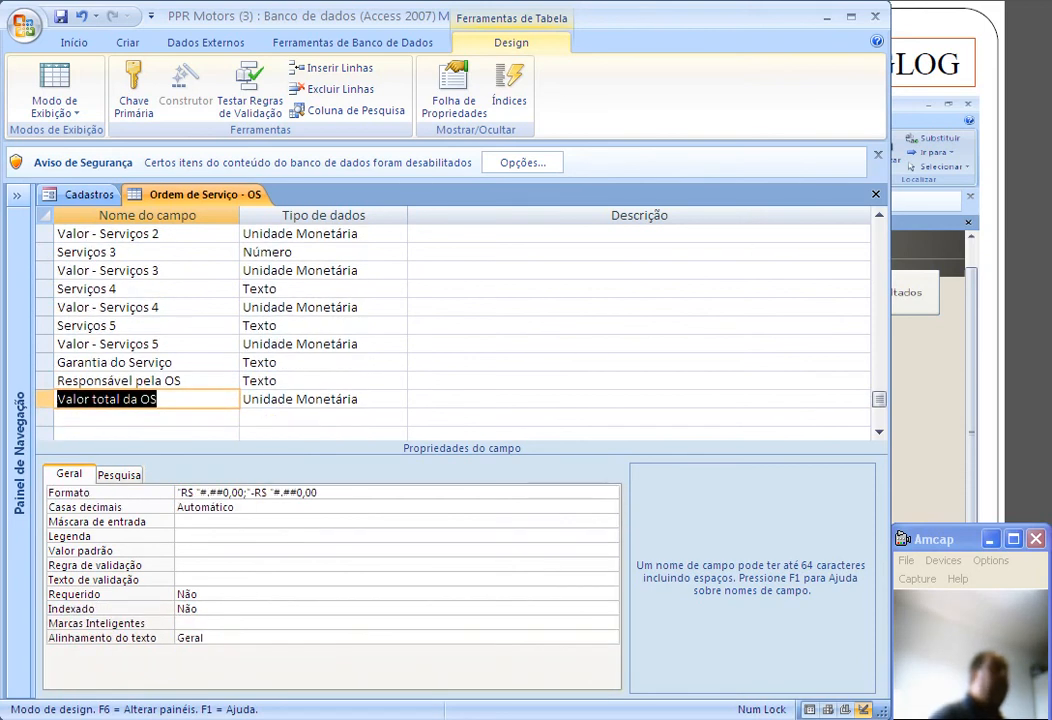
Go back through the whole field list from Valor total da OS up to the Código primary key field.
{"action": "key", "text": "Down"}
{"action": "key", "text": "Up"}
{"action": "key", "text": "Up"}
{"action": "key", "text": "Up"}
{"action": "key", "text": "Up"}
{"action": "key", "text": "Up"}
{"action": "key", "text": "Up"}
{"action": "key", "text": "Up"}
{"action": "key", "text": "Up"}
{"action": "key", "text": "Up"}
{"action": "key", "text": "Up"}
{"action": "key", "text": "Up"}
{"action": "key", "text": "Up"}
{"action": "key", "text": "Up"}
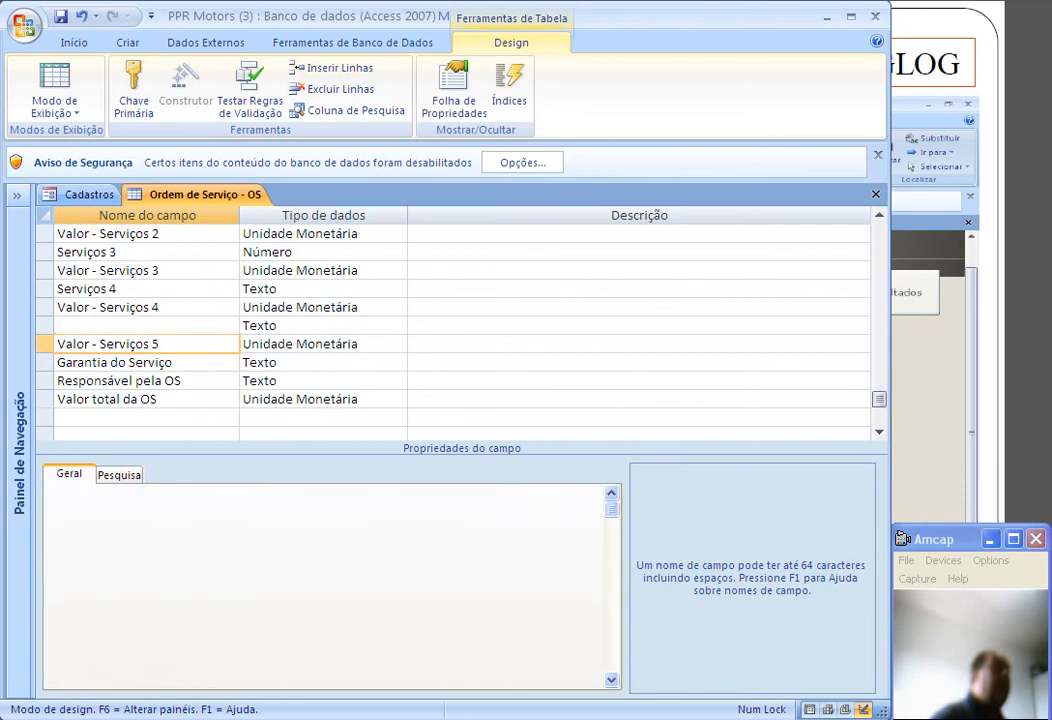
{"action": "key", "text": "Up"}
{"action": "key", "text": "Up"}
{"action": "key", "text": "Up"}
{"action": "key", "text": "Up"}
{"action": "key", "text": "Up"}
{"action": "key", "text": "Up"}
{"action": "key", "text": "Up"}
{"action": "key", "text": "Up"}
{"action": "key", "text": "Up"}
{"action": "key", "text": "Up"}
{"action": "key", "text": "Up"}
{"action": "key", "text": "Up"}
{"action": "key", "text": "Up"}
{"action": "key", "text": "Up"}
{"action": "key", "text": "Up"}
{"action": "key", "text": "Up"}
{"action": "key", "text": "Up"}
{"action": "key", "text": "Up"}
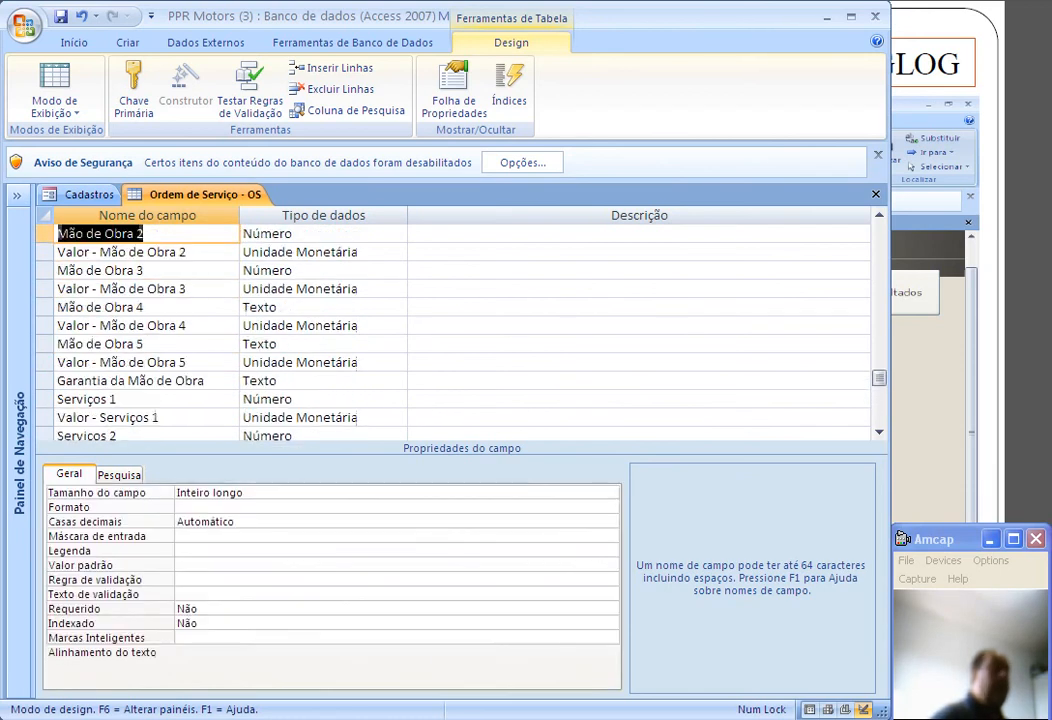
{"action": "key", "text": "Up"}
{"action": "key", "text": "Up"}
{"action": "key", "text": "Up"}
{"action": "key", "text": "Up"}
{"action": "key", "text": "Up"}
{"action": "key", "text": "Up"}
{"action": "key", "text": "Up"}
{"action": "key", "text": "Up"}
{"action": "key", "text": "Up"}
{"action": "key", "text": "Up"}
{"action": "key", "text": "Up"}
{"action": "key", "text": "Up"}
{"action": "key", "text": "Up"}
{"action": "key", "text": "Up"}
{"action": "key", "text": "Up"}
{"action": "key", "text": "Up"}
{"action": "key", "text": "Up"}
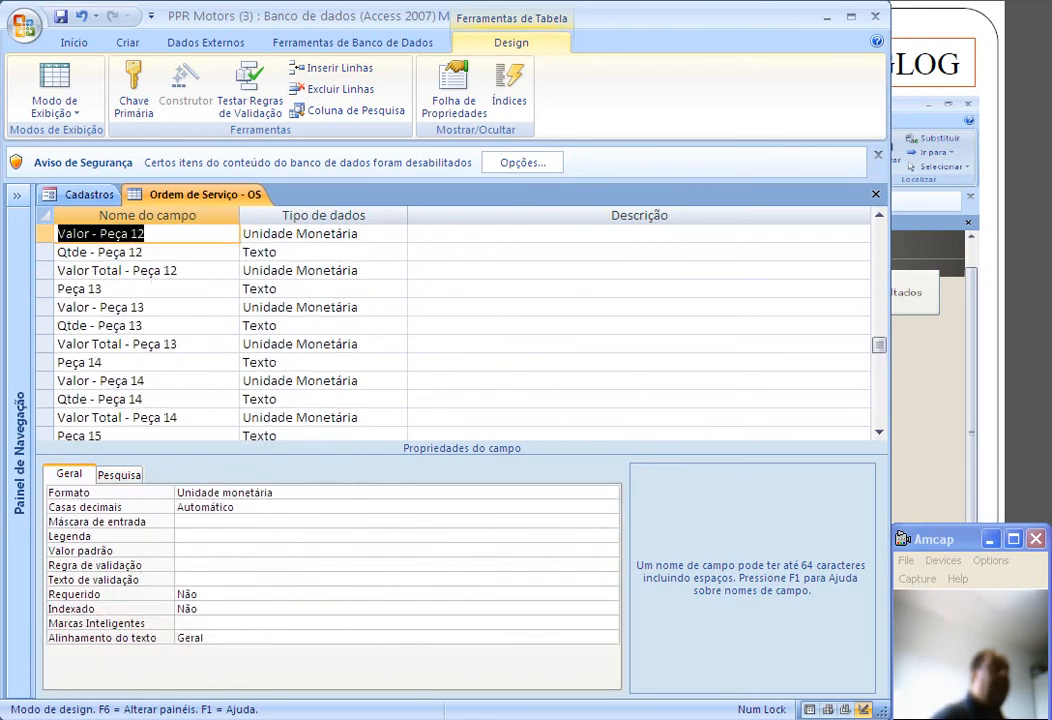
{"action": "key", "text": "Up"}
{"action": "key", "text": "Up"}
{"action": "key", "text": "Up"}
{"action": "key", "text": "Up"}
{"action": "key", "text": "Up"}
{"action": "key", "text": "Up"}
{"action": "key", "text": "Up"}
{"action": "key", "text": "Up"}
{"action": "key", "text": "Up"}
{"action": "key", "text": "Up"}
{"action": "key", "text": "Up"}
{"action": "key", "text": "Up"}
{"action": "key", "text": "Up"}
{"action": "key", "text": "Up"}
{"action": "key", "text": "Up"}
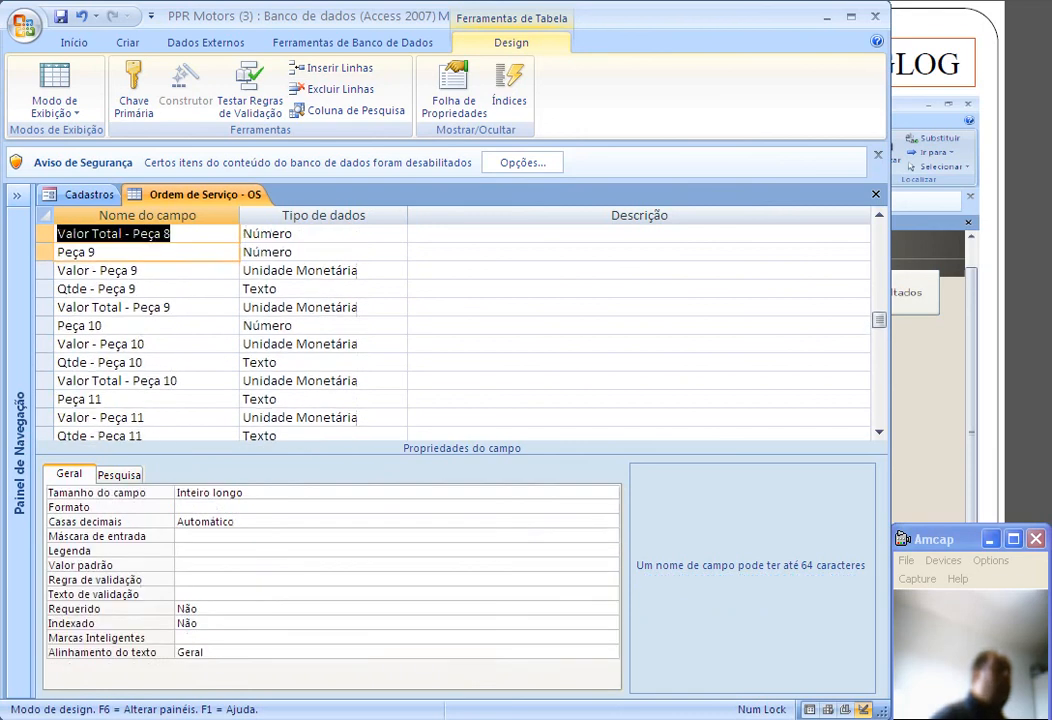
{"action": "key", "text": "Up"}
{"action": "key", "text": "Up"}
{"action": "key", "text": "Up"}
{"action": "key", "text": "Up"}
{"action": "key", "text": "Up"}
{"action": "key", "text": "Up"}
{"action": "key", "text": "Up"}
{"action": "key", "text": "Up"}
{"action": "key", "text": "Up"}
{"action": "key", "text": "Up"}
{"action": "key", "text": "Up"}
{"action": "key", "text": "Up"}
{"action": "key", "text": "Up"}
{"action": "key", "text": "Up"}
{"action": "key", "text": "Up"}
{"action": "key", "text": "Up"}
{"action": "key", "text": "Up"}
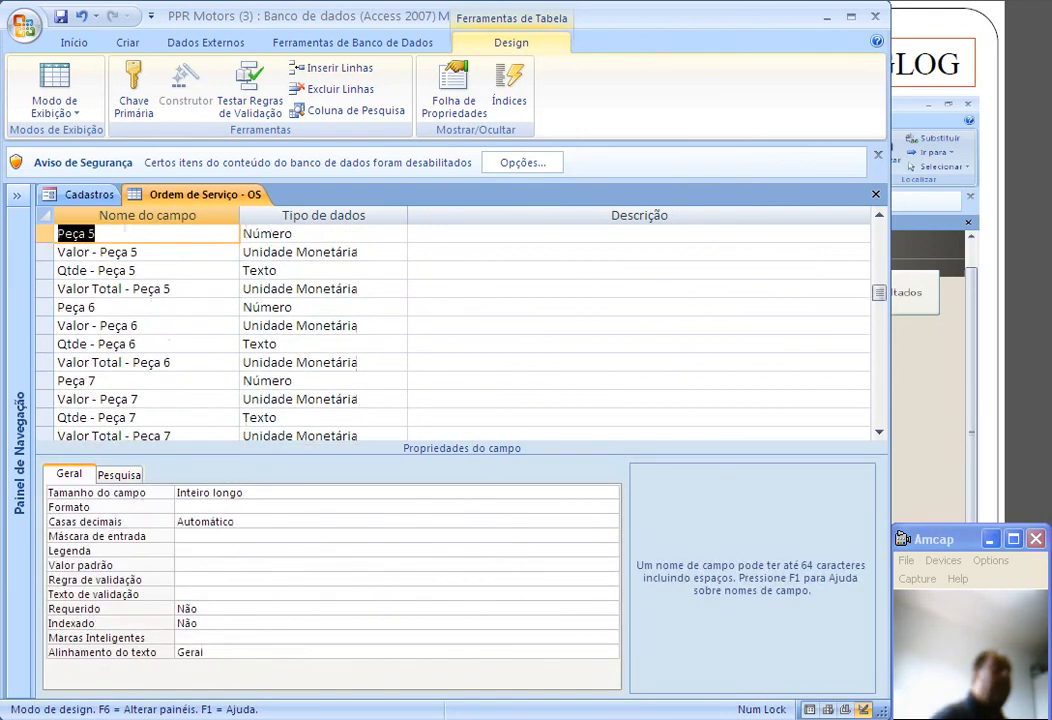
{"action": "key", "text": "Up"}
{"action": "key", "text": "Up"}
{"action": "key", "text": "Up"}
{"action": "key", "text": "Up"}
{"action": "key", "text": "Up"}
{"action": "key", "text": "Up"}
{"action": "key", "text": "Up"}
{"action": "key", "text": "Up"}
{"action": "key", "text": "Up"}
{"action": "key", "text": "Up"}
{"action": "key", "text": "Up"}
{"action": "key", "text": "Up"}
{"action": "key", "text": "Up"}
{"action": "key", "text": "Up"}
{"action": "key", "text": "Up"}
{"action": "key", "text": "Up"}
{"action": "key", "text": "Up"}
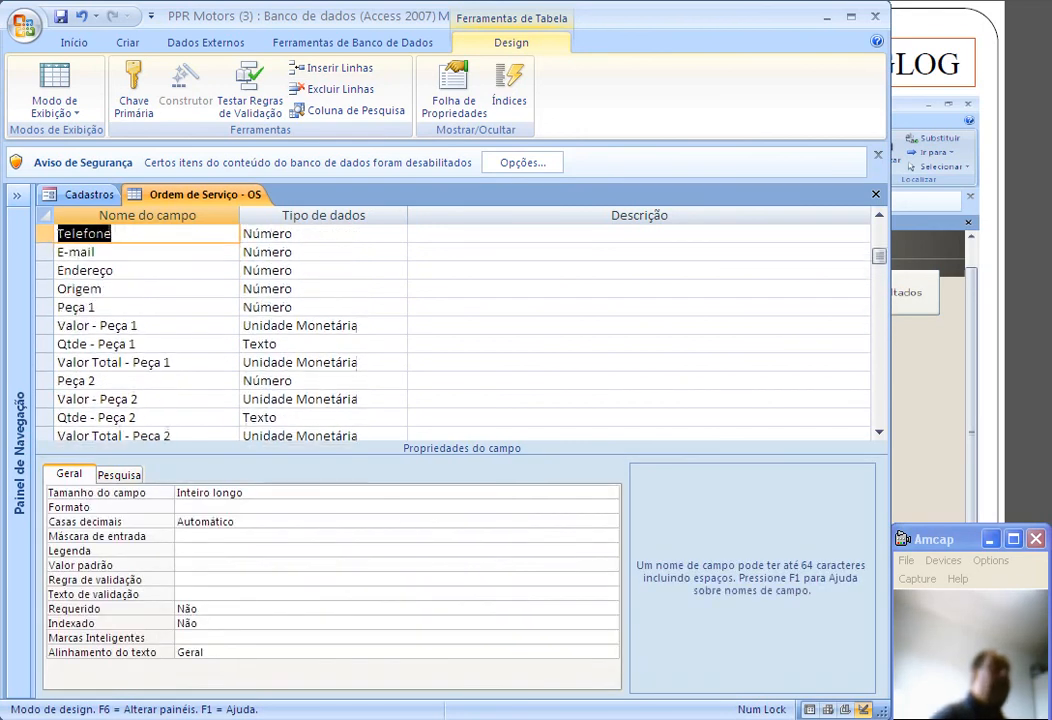
{"action": "key", "text": "Up"}
{"action": "key", "text": "Up"}
{"action": "key", "text": "Up"}
{"action": "key", "text": "Up"}
{"action": "key", "text": "Up"}
{"action": "key", "text": "Up"}
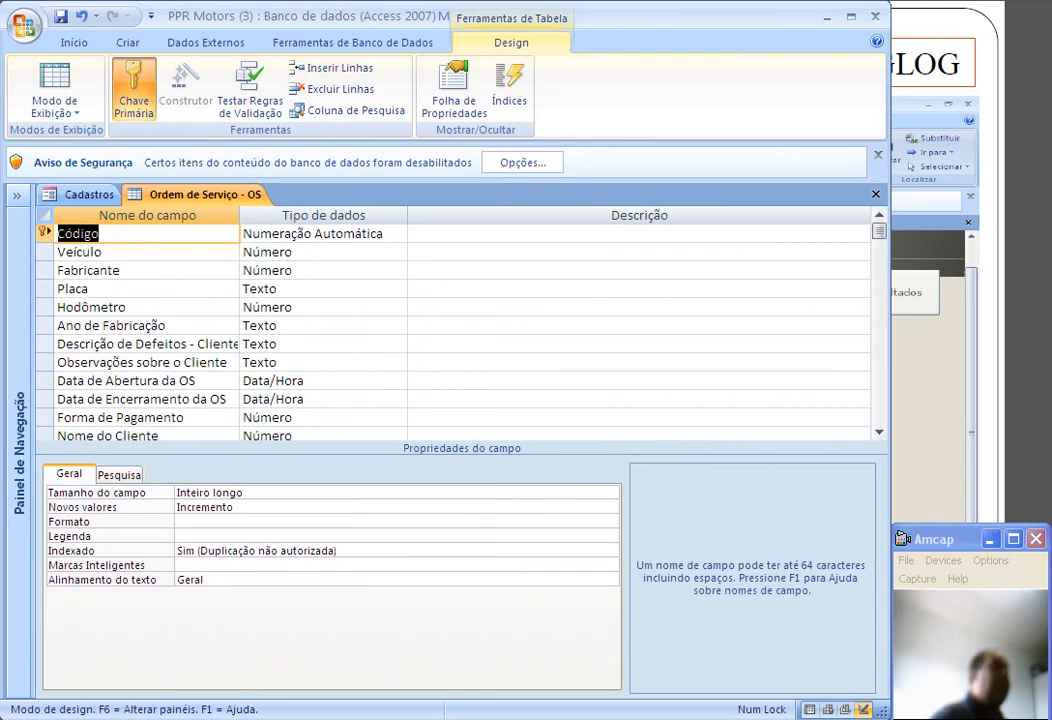
Examine the first fields from Código to Placa, focusing on the Veículo field's name and data type.
{"action": "key", "text": "Down"}
{"action": "key", "text": "Down"}
{"action": "key", "text": "Down"}
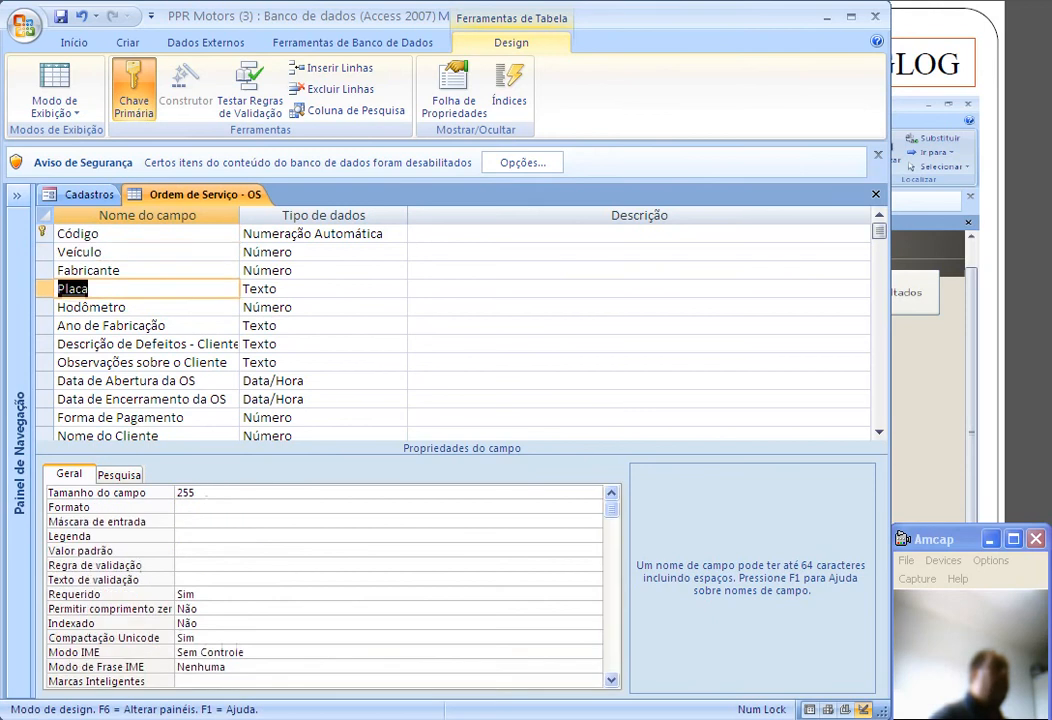
{"action": "key", "text": "Up"}
{"action": "key", "text": "Up"}
{"action": "key", "text": "Tab"}
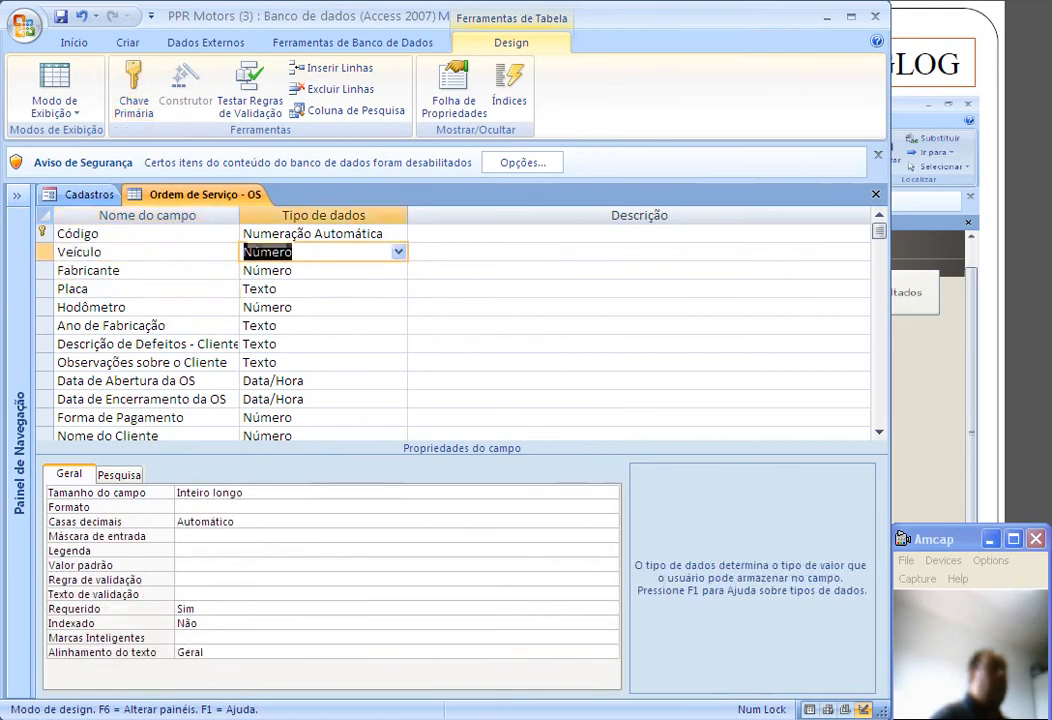
{"action": "key", "text": "shift+Tab"}
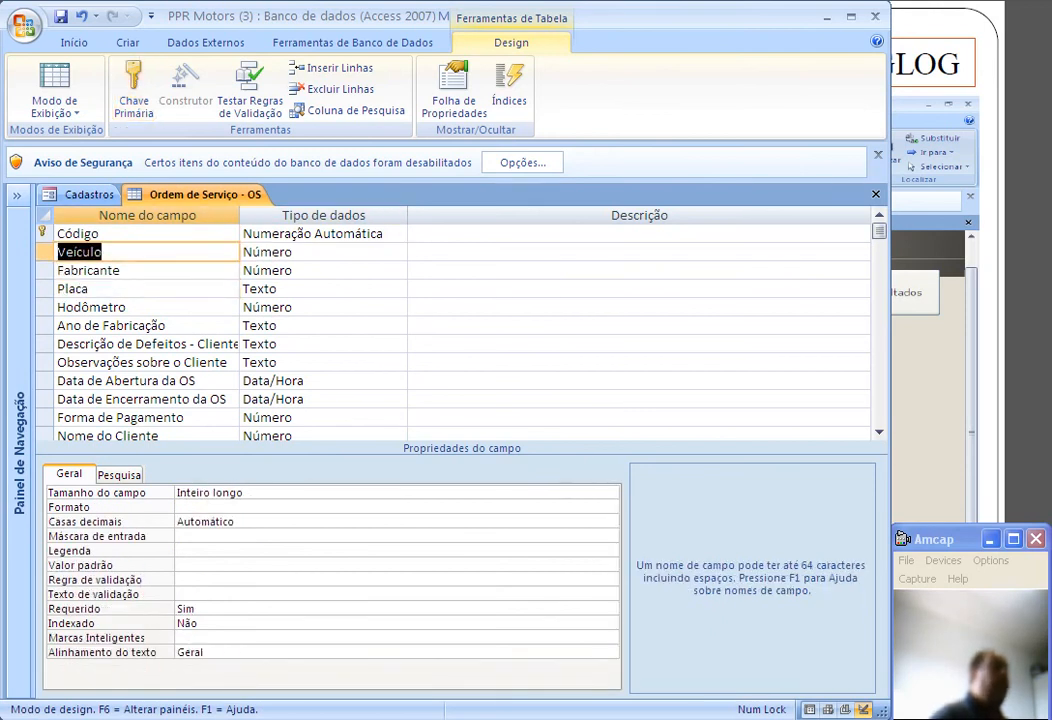
{"action": "key", "text": "Tab"}
{"action": "key", "text": "shift+Tab"}
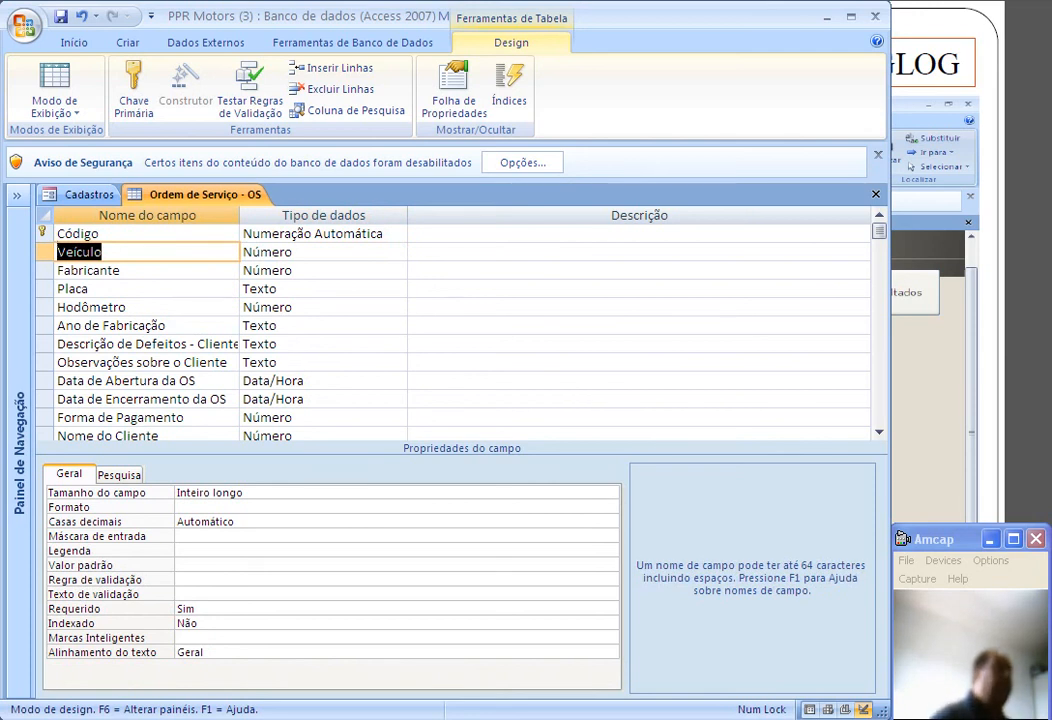
Try to apply the Assistente de Pesquisa data type to the Veículo field.
{"action": "key", "text": "Tab"}
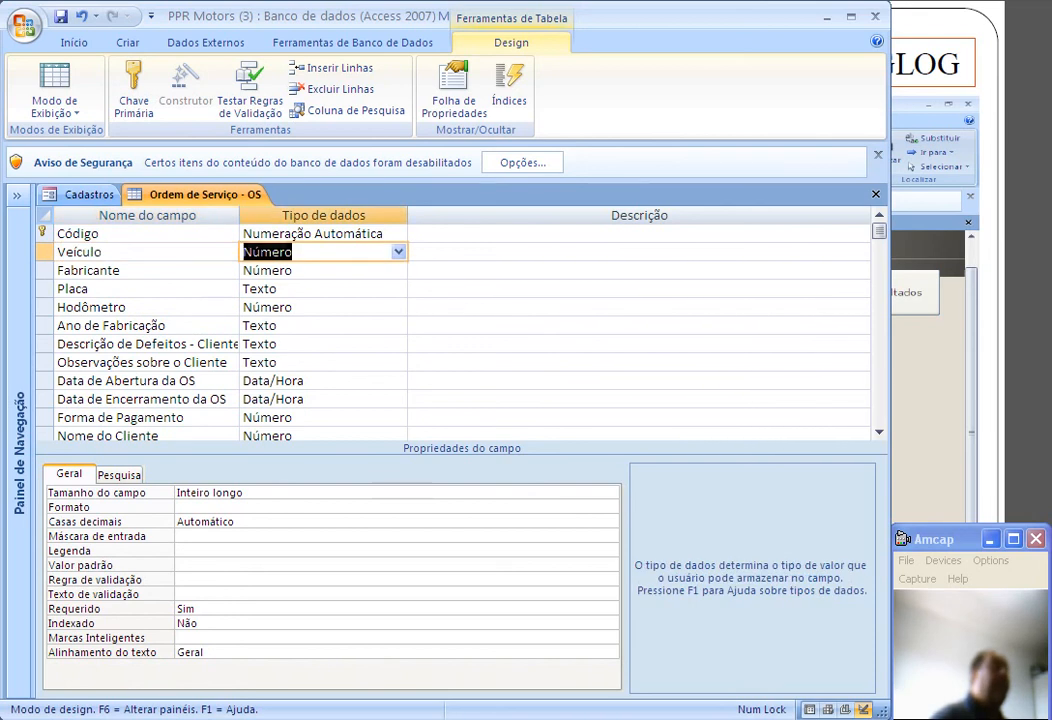
{"action": "left_click", "coordinate": [399, 252]}
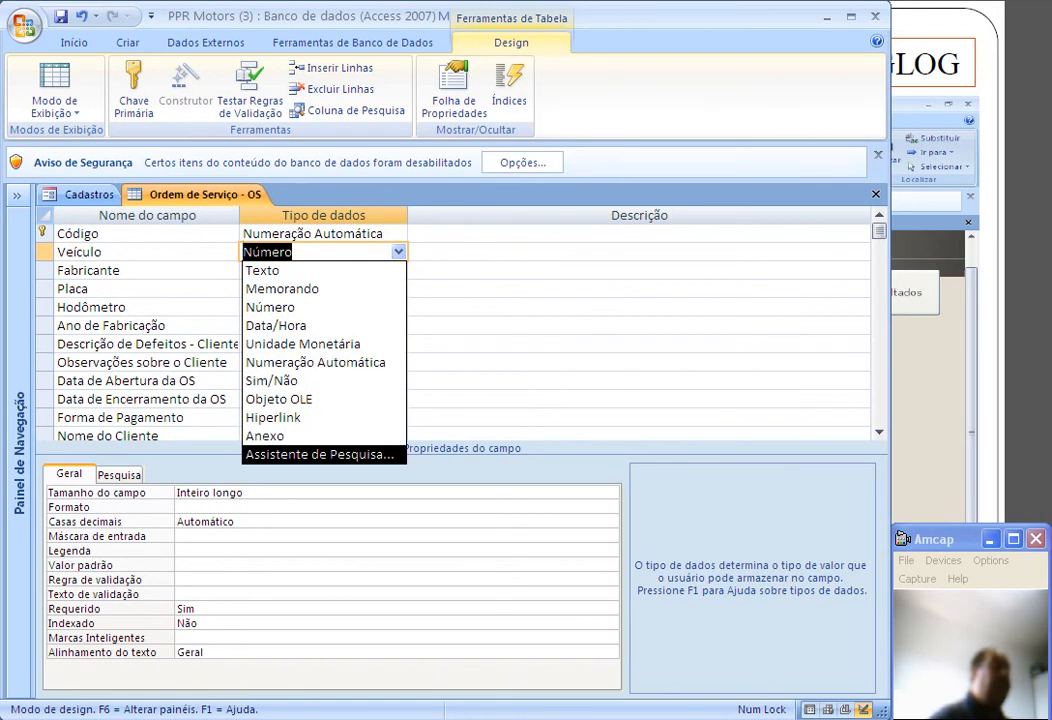
{"action": "key", "text": "Up"}
{"action": "key", "text": "Up"}
{"action": "key", "text": "Up"}
{"action": "key", "text": "Up"}
{"action": "key", "text": "Up"}
{"action": "key", "text": "Up"}
{"action": "key", "text": "Up"}
{"action": "key", "text": "Up"}
{"action": "key", "text": "Up"}
{"action": "key", "text": "Up"}
{"action": "key", "text": "Up"}
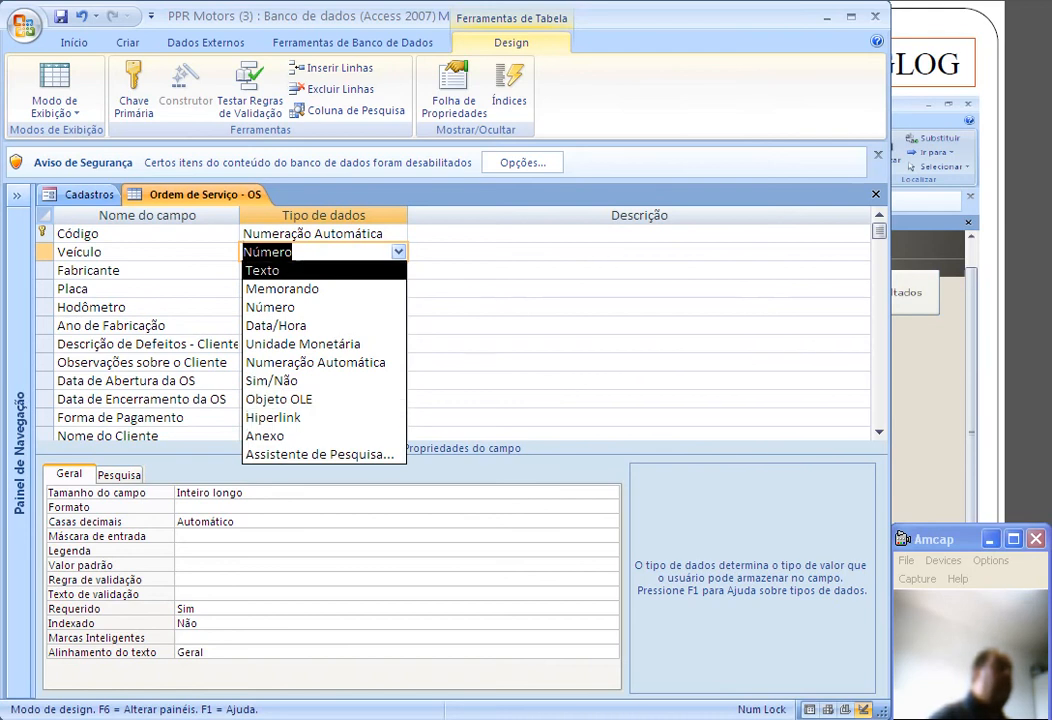
{"action": "left_click", "coordinate": [320, 454]}
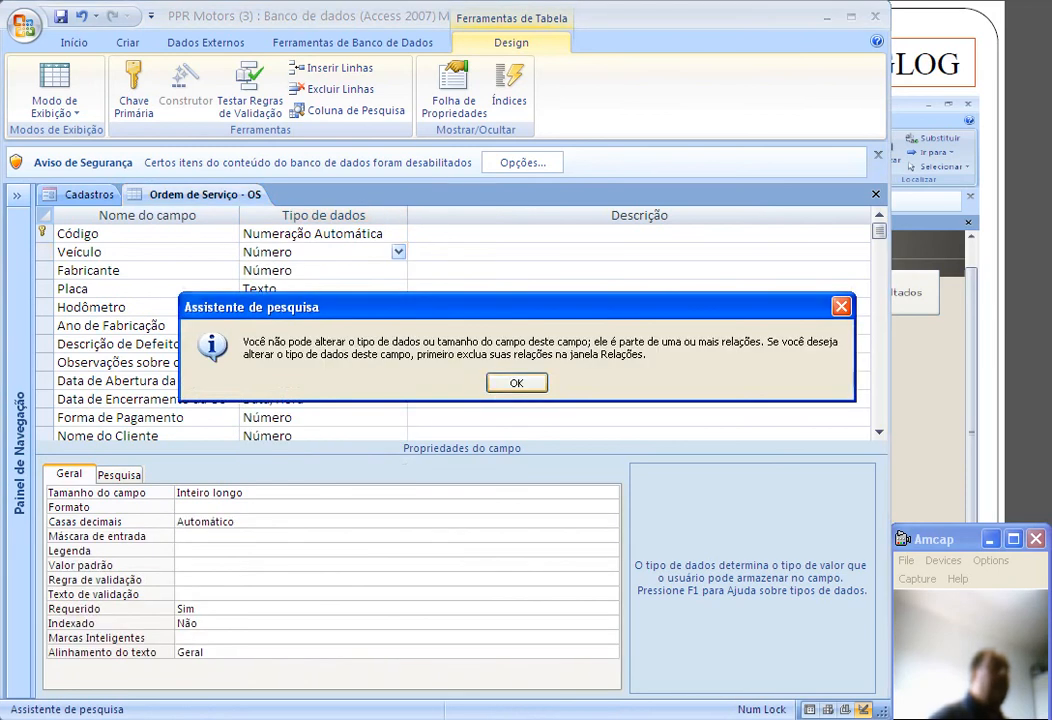
{"action": "key", "text": "Return"}
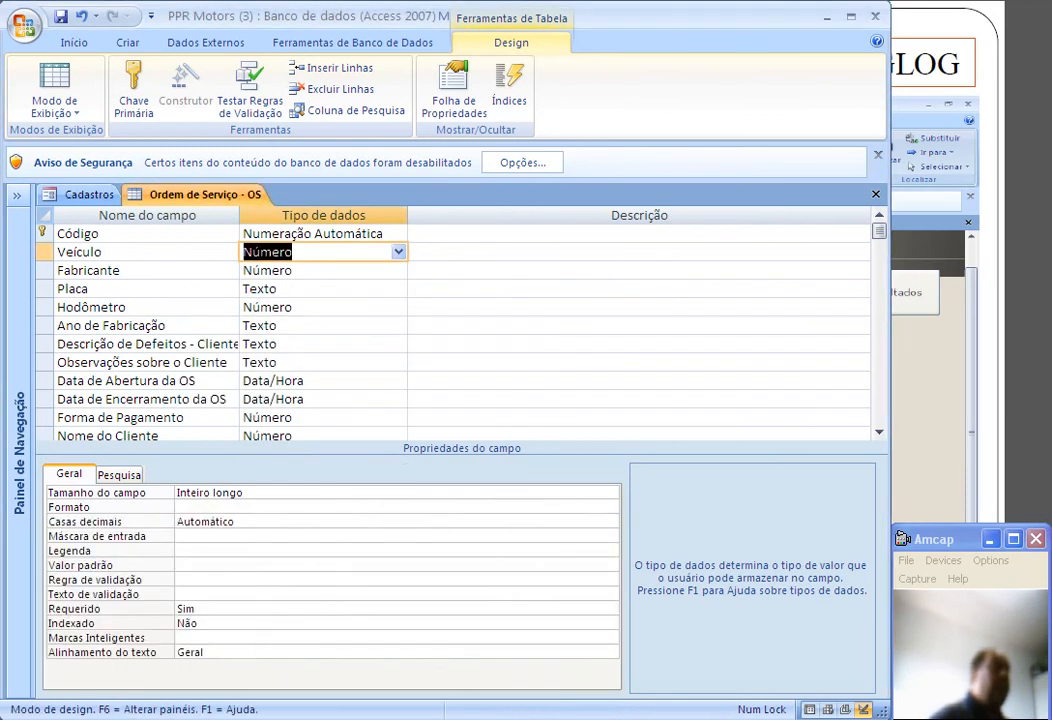
Review the Veículo, Fabricante, Placa and Hodômetro fields with their data types and properties.
{"action": "left_click", "coordinate": [150, 271]}
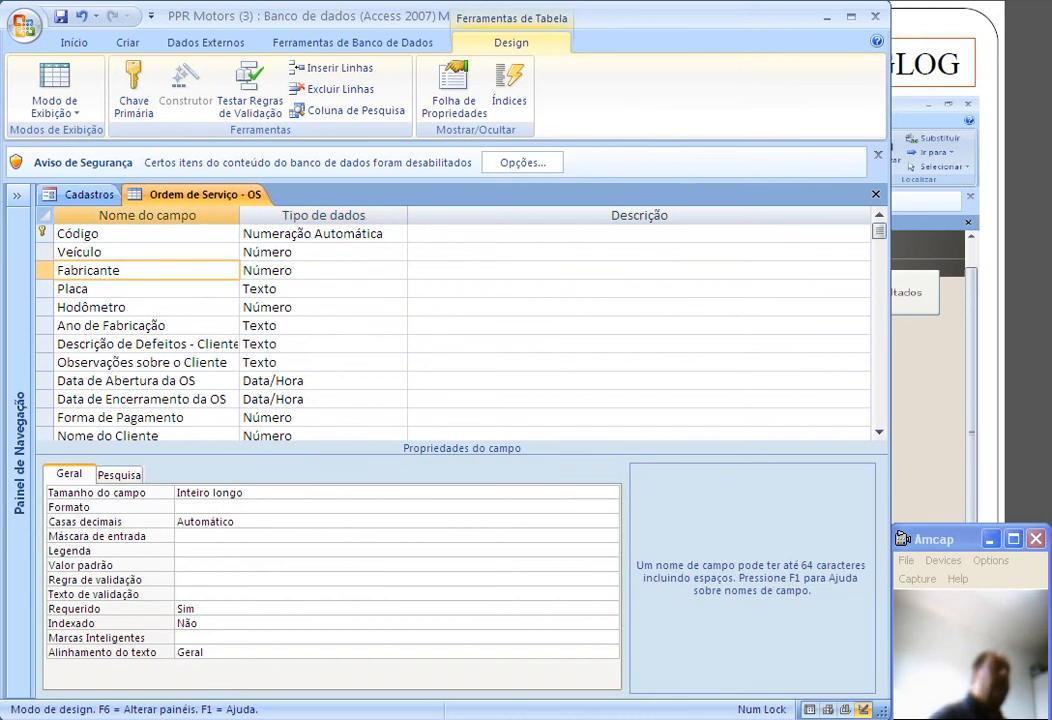
{"action": "key", "text": "Tab"}
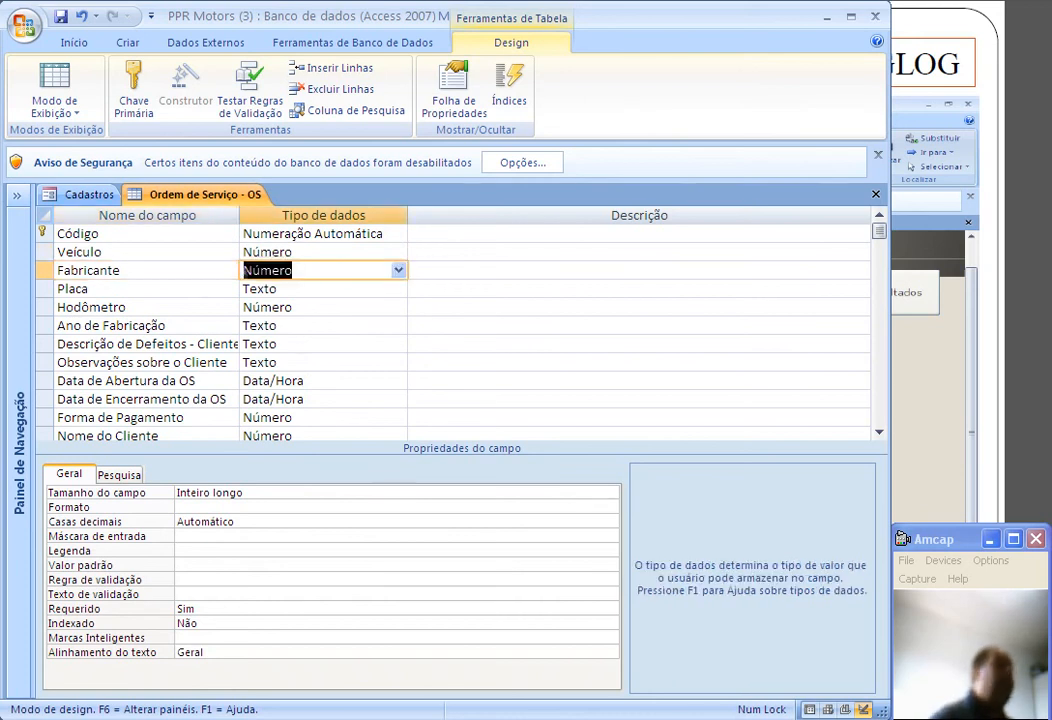
{"action": "key", "text": "shift+Tab"}
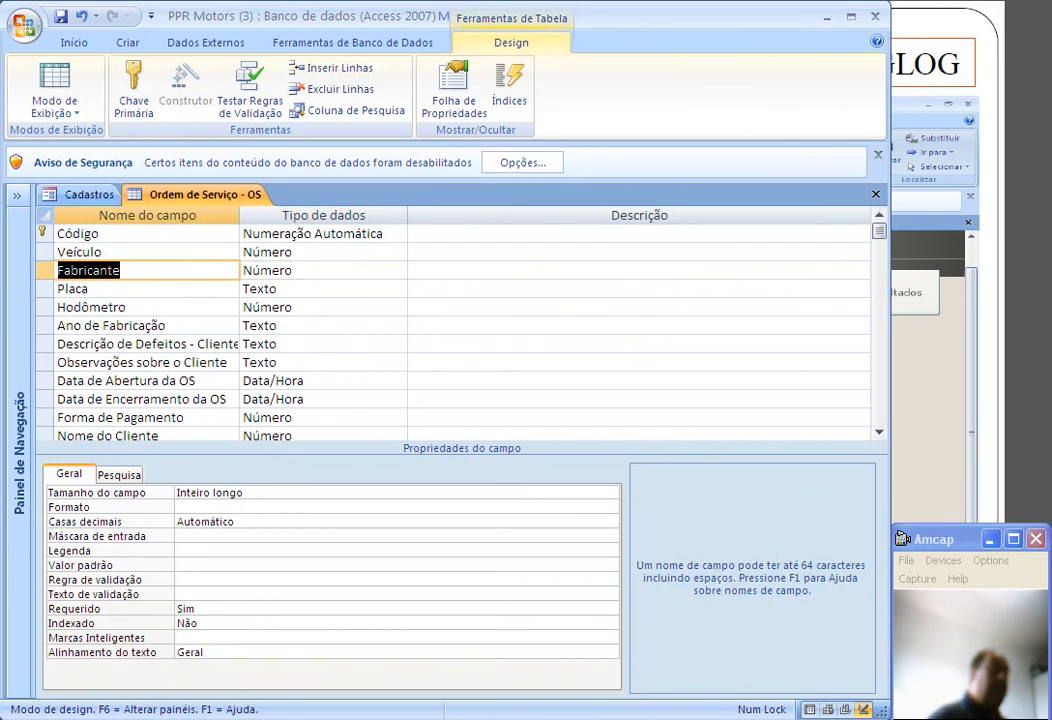
{"action": "key", "text": "Up"}
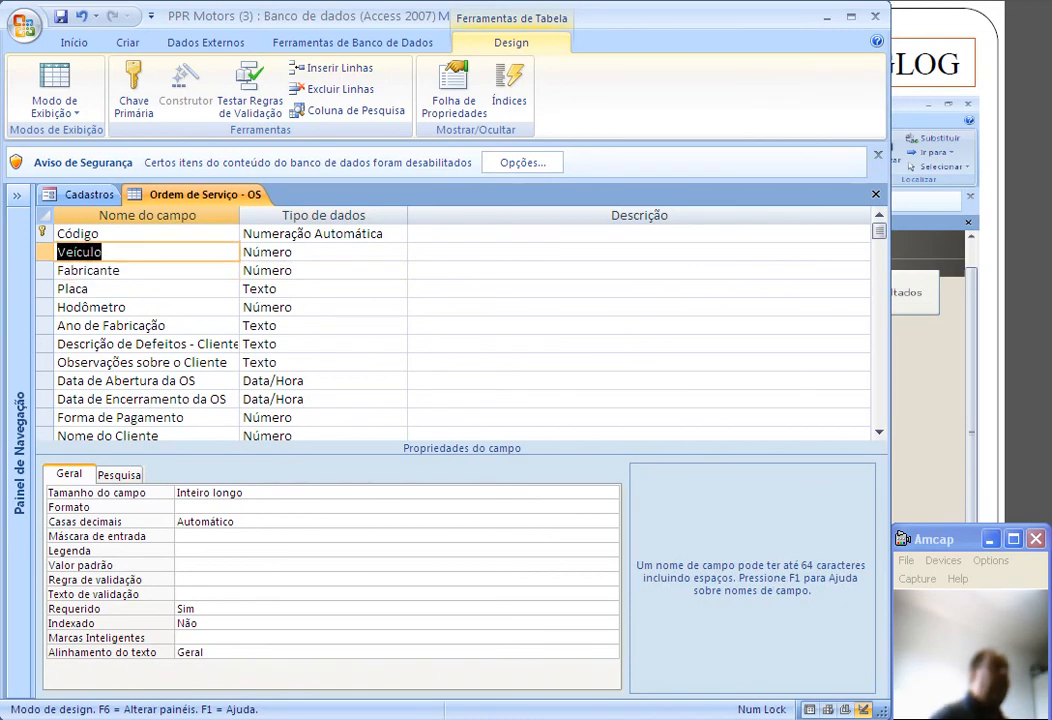
{"action": "key", "text": "Down"}
{"action": "key", "text": "Down"}
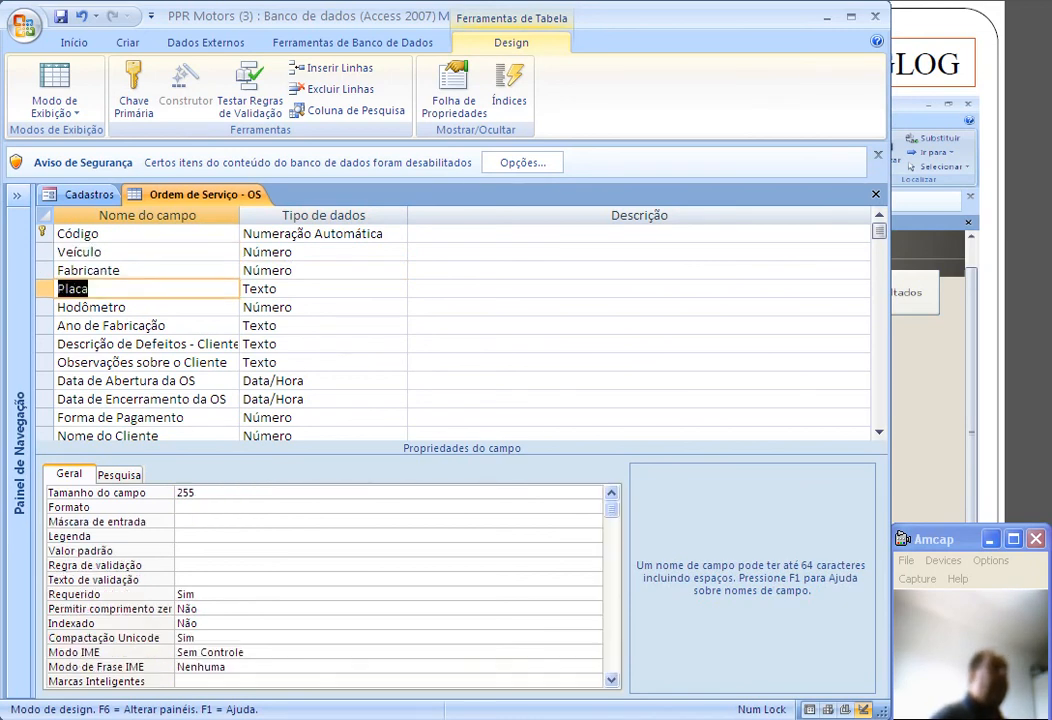
{"action": "key", "text": "Up"}
{"action": "key", "text": "Up"}
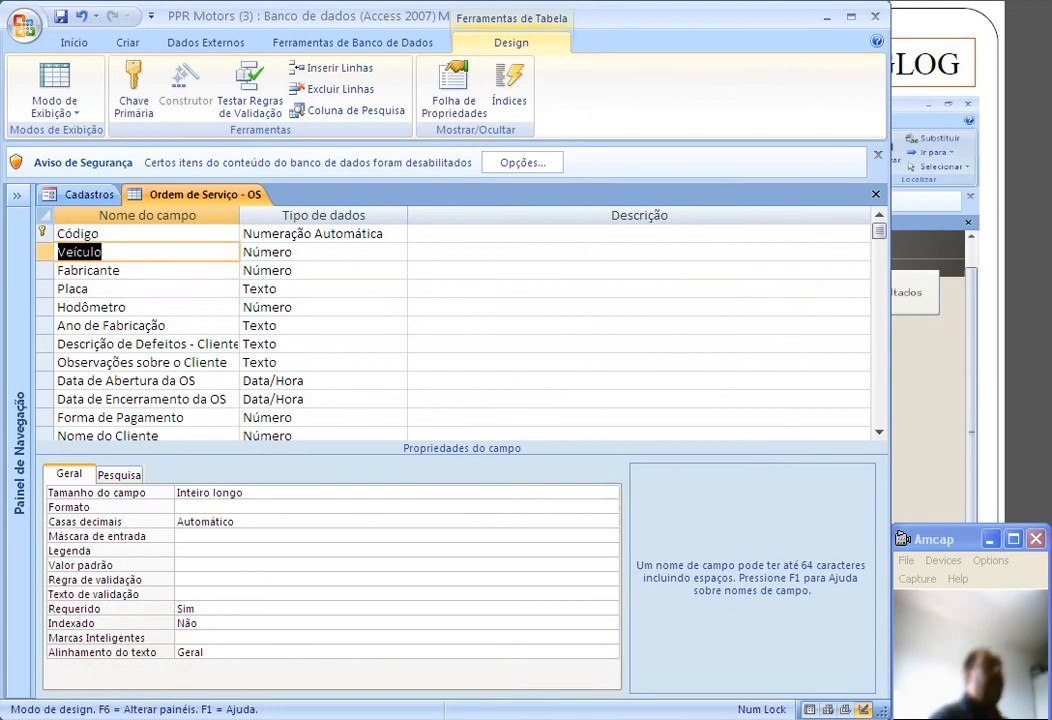
{"action": "key", "text": "Tab"}
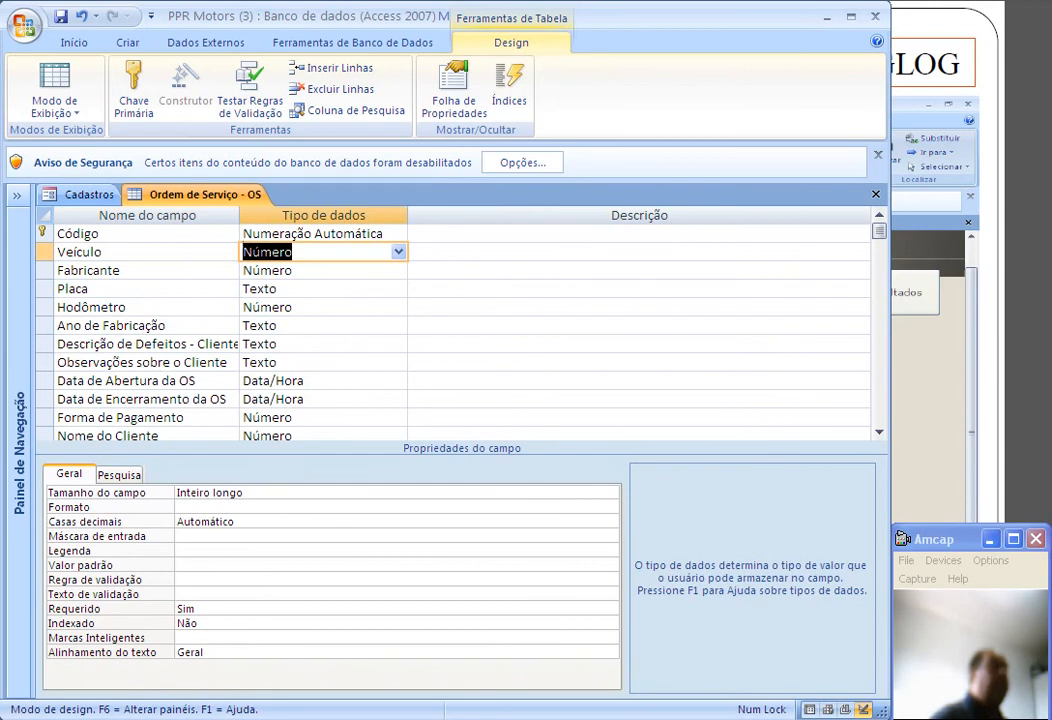
{"action": "key", "text": "shift+Tab"}
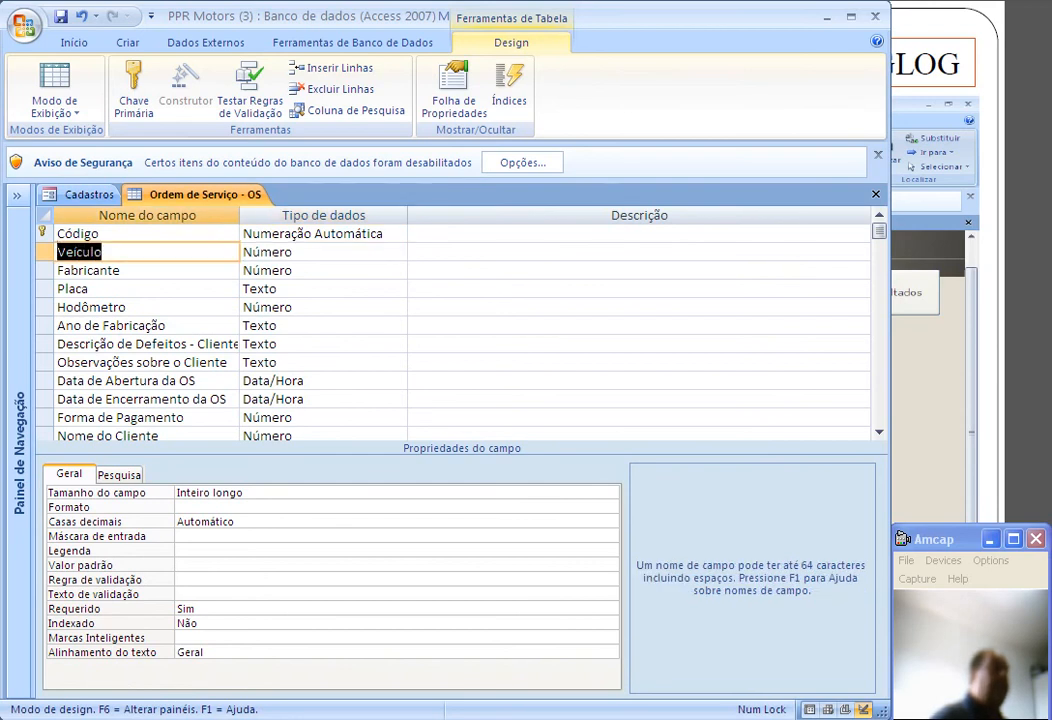
{"action": "key", "text": "Down"}
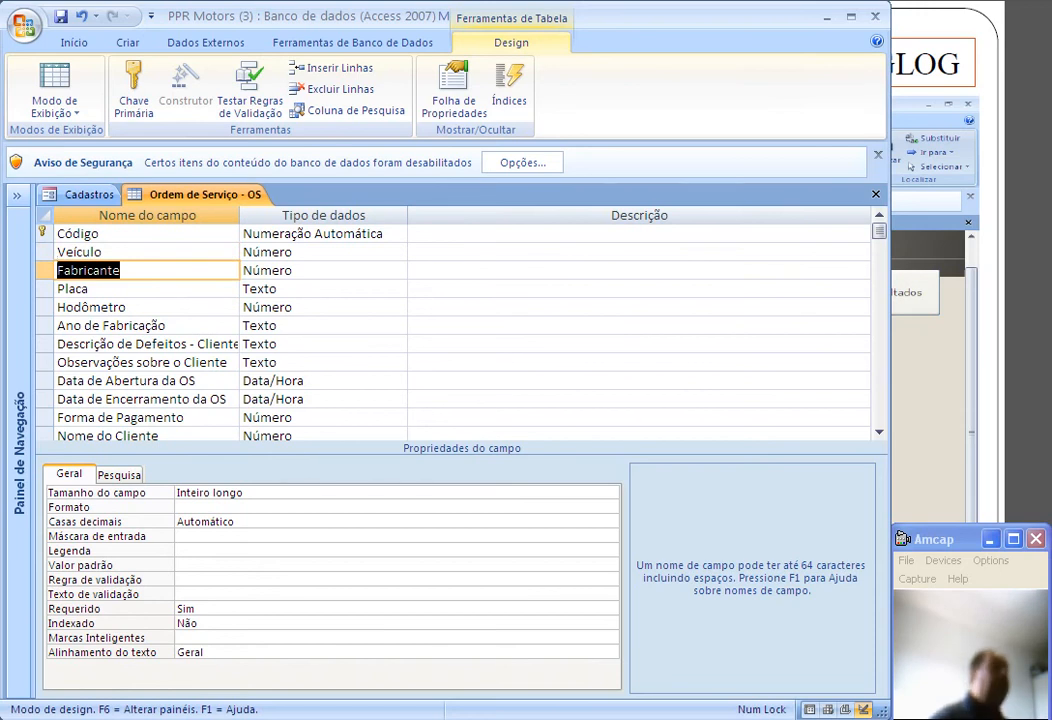
{"action": "key", "text": "Down"}
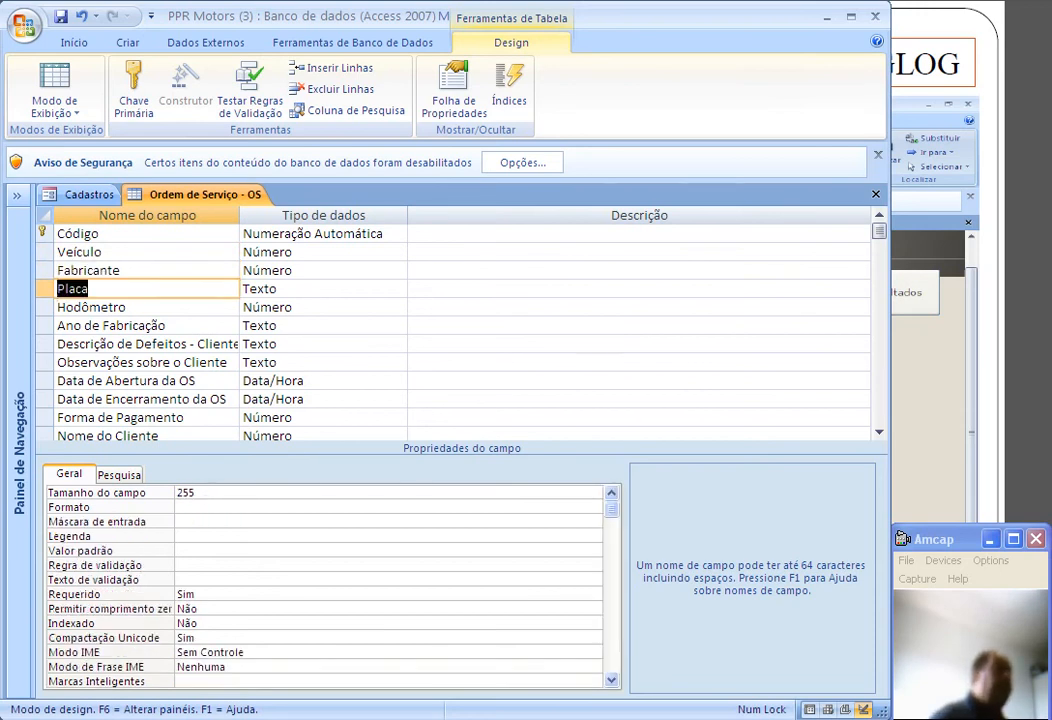
{"action": "key", "text": "Down"}
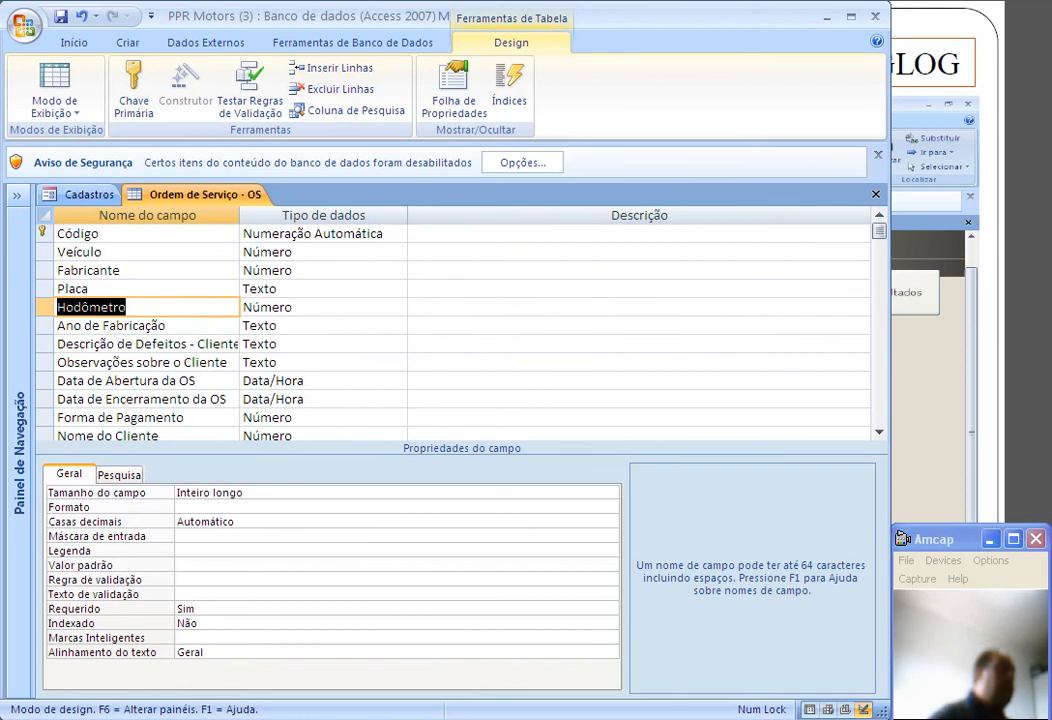
Check the data type and input mask of the Data de Abertura da OS field.
{"action": "left_click", "coordinate": [322, 381]}
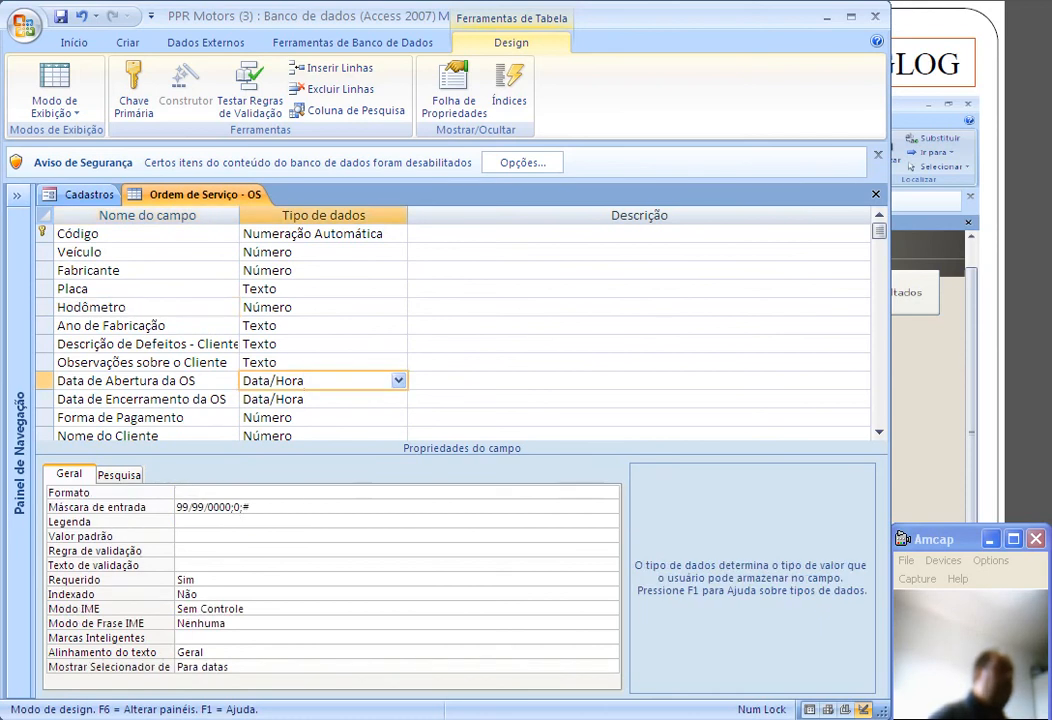
{"action": "left_click", "coordinate": [250, 507]}
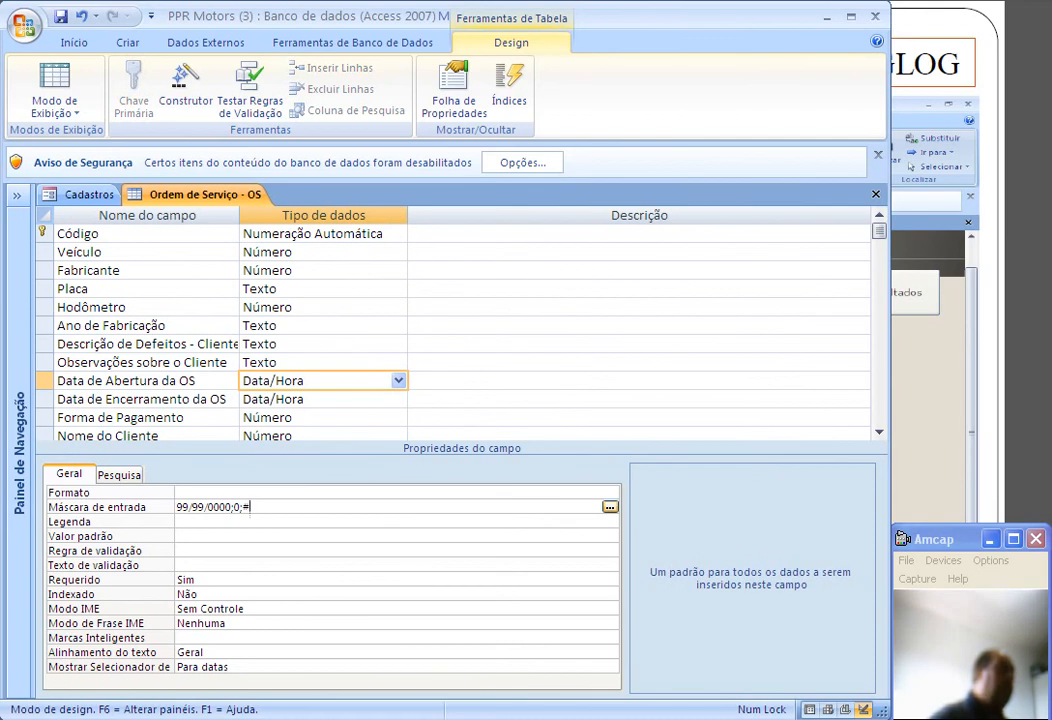
{"action": "left_click", "coordinate": [191, 382]}
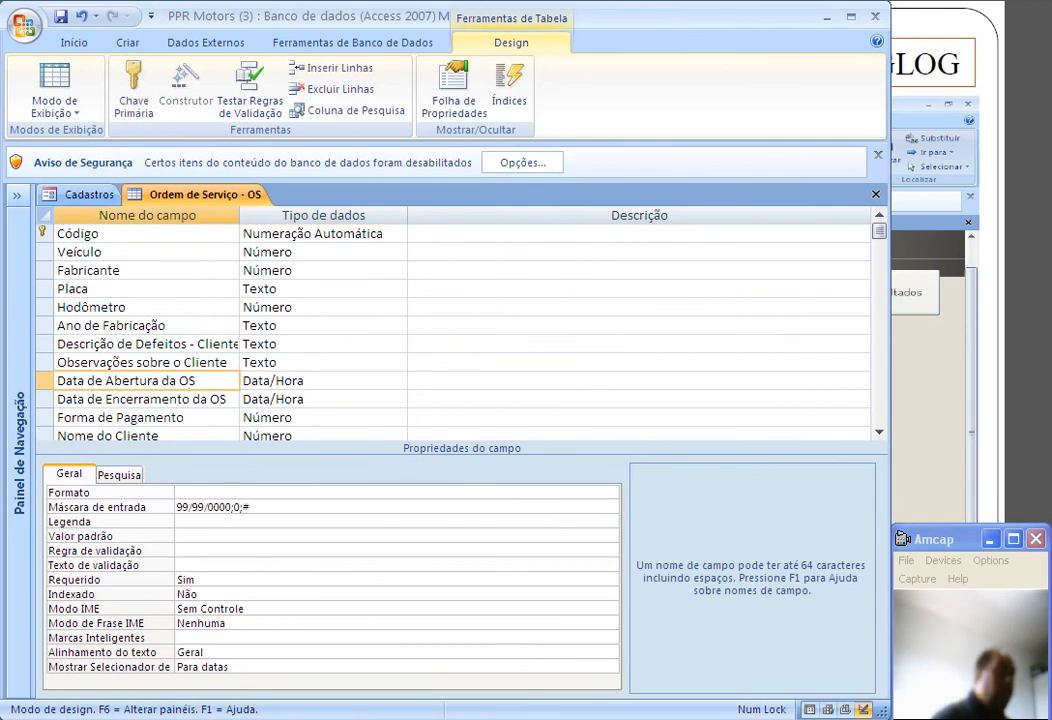
Review the fields from Data de Encerramento da OS to CPF, and the Descrição de Defeitos - Cliente field.
{"action": "key", "text": "Down"}
{"action": "key", "text": "Down"}
{"action": "key", "text": "Down"}
{"action": "key", "text": "Down"}
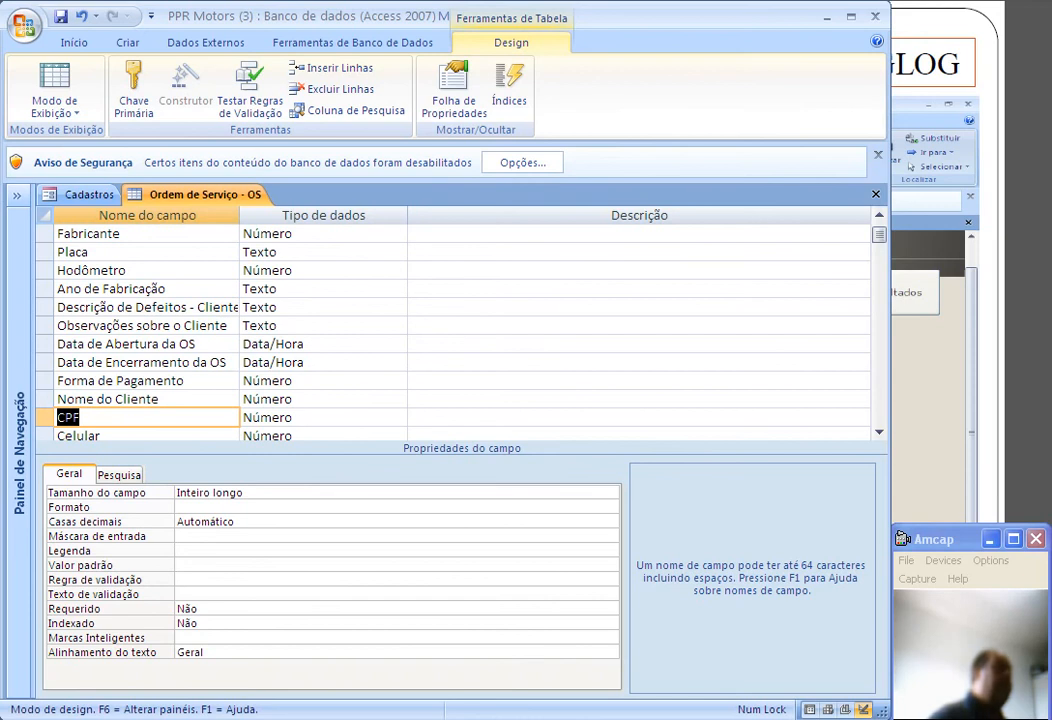
{"action": "left_click", "coordinate": [190, 307]}
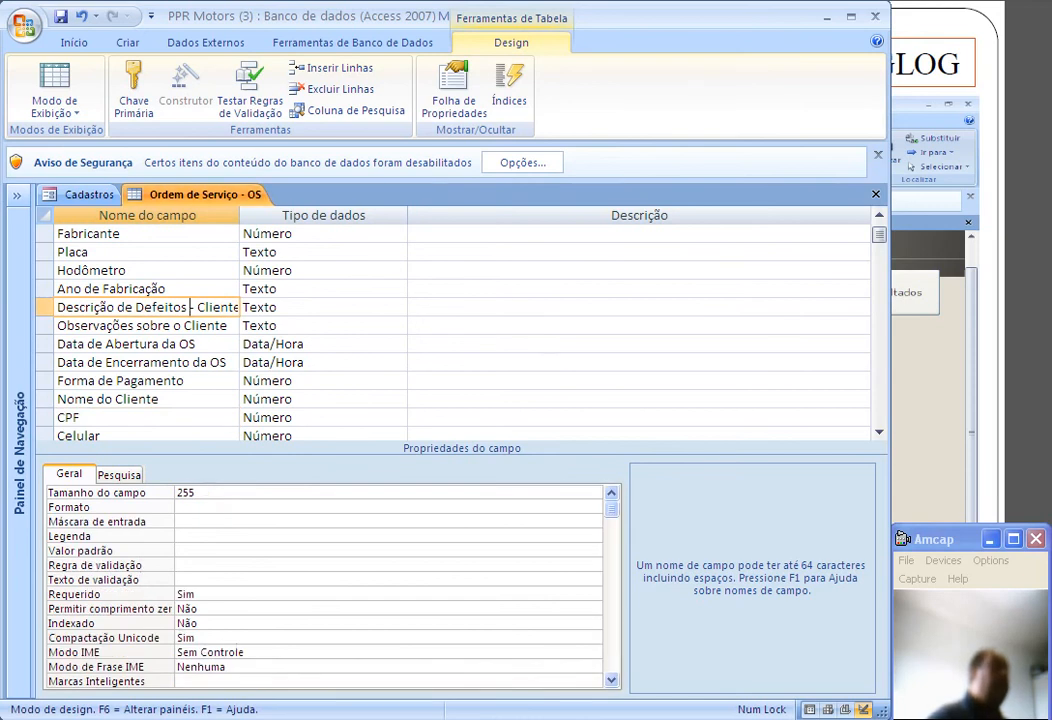
Close the Ordem de Serviço - OS table design and return to the Cadastros form.
{"action": "right_click", "coordinate": [222, 196]}
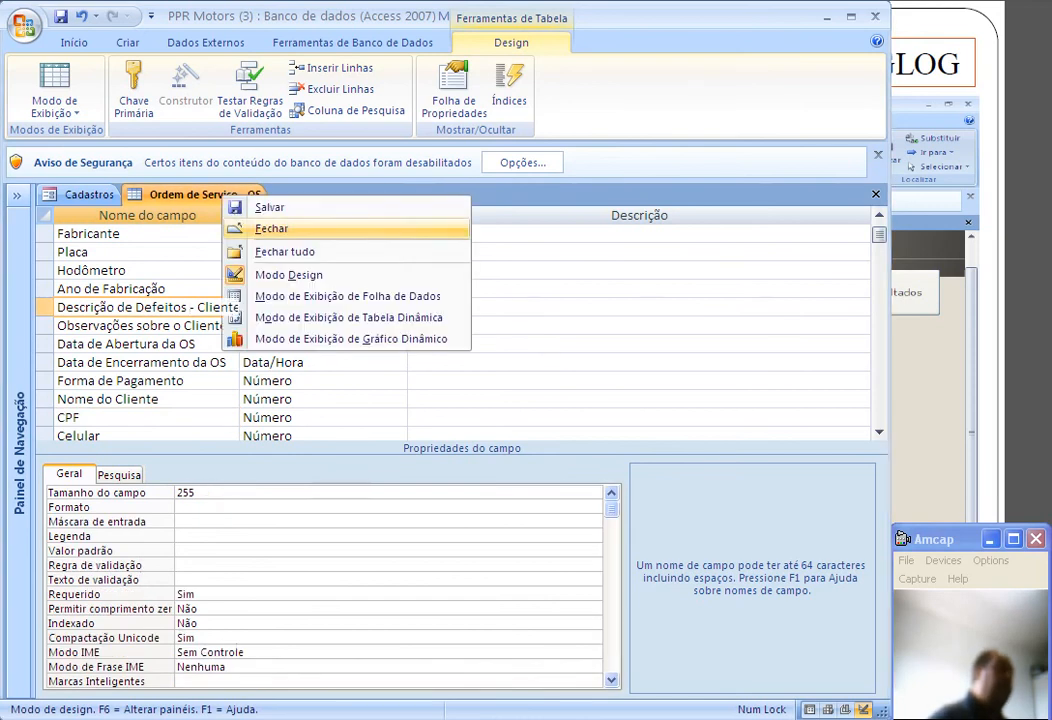
{"action": "left_click", "coordinate": [254, 228]}
{"action": "left_click", "coordinate": [517, 383]}
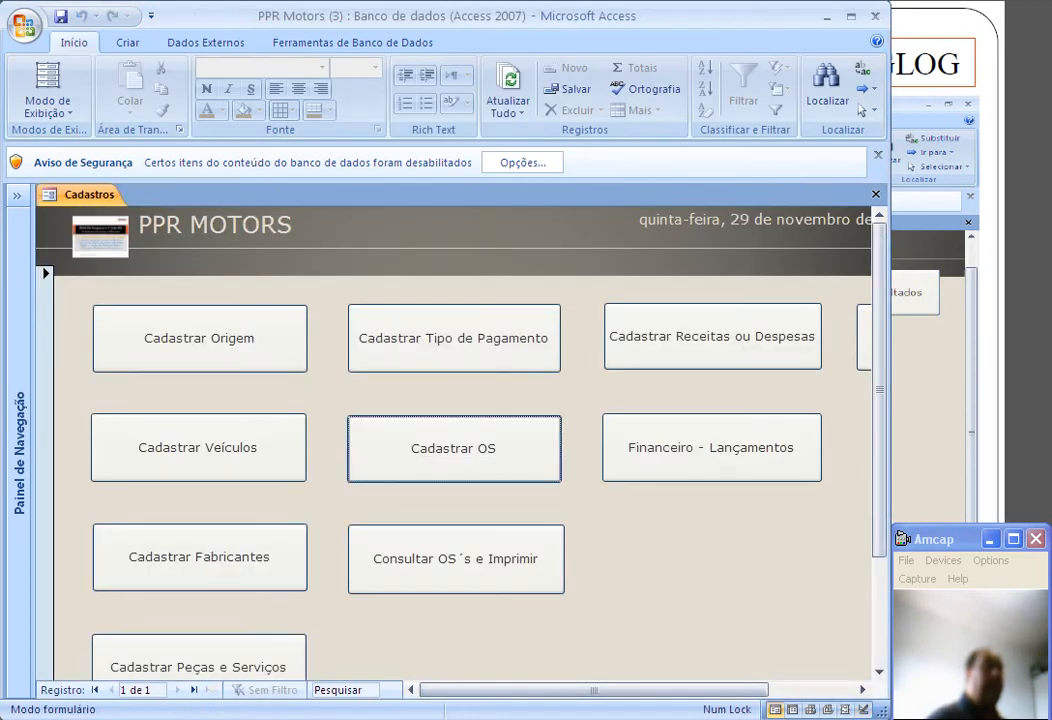
{"action": "scroll", "coordinate": [453, 470], "scroll_direction": "down", "scroll_amount": 5}
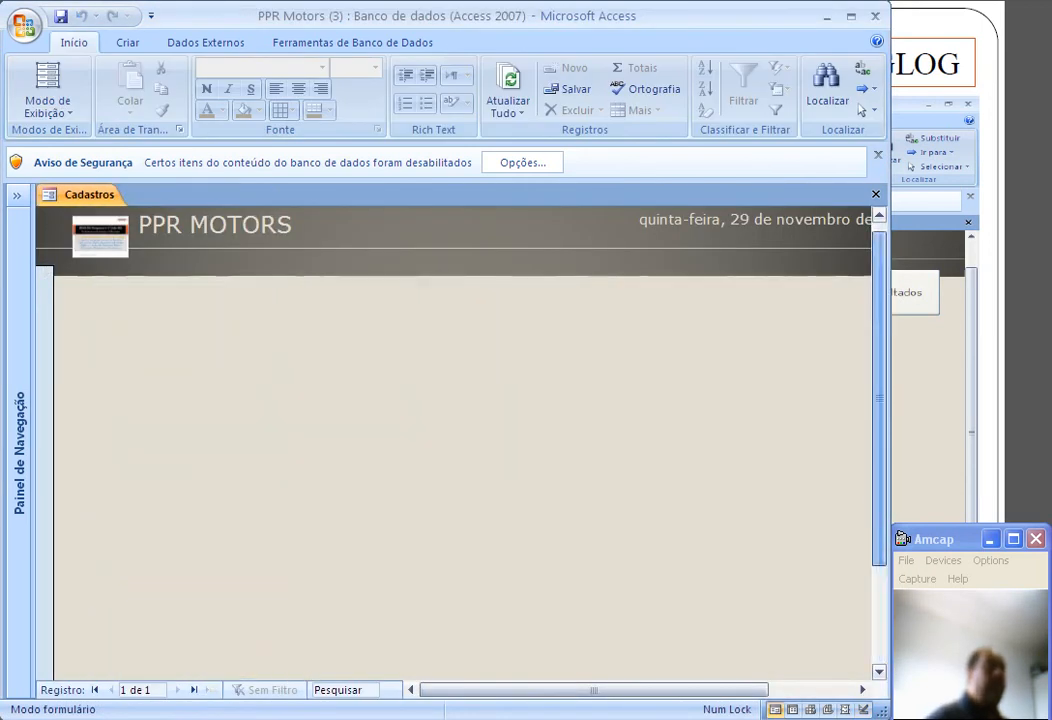
Open the Cliente table from the list of database objects in Design view.
{"action": "scroll", "coordinate": [453, 470], "scroll_direction": "up", "scroll_amount": 5}
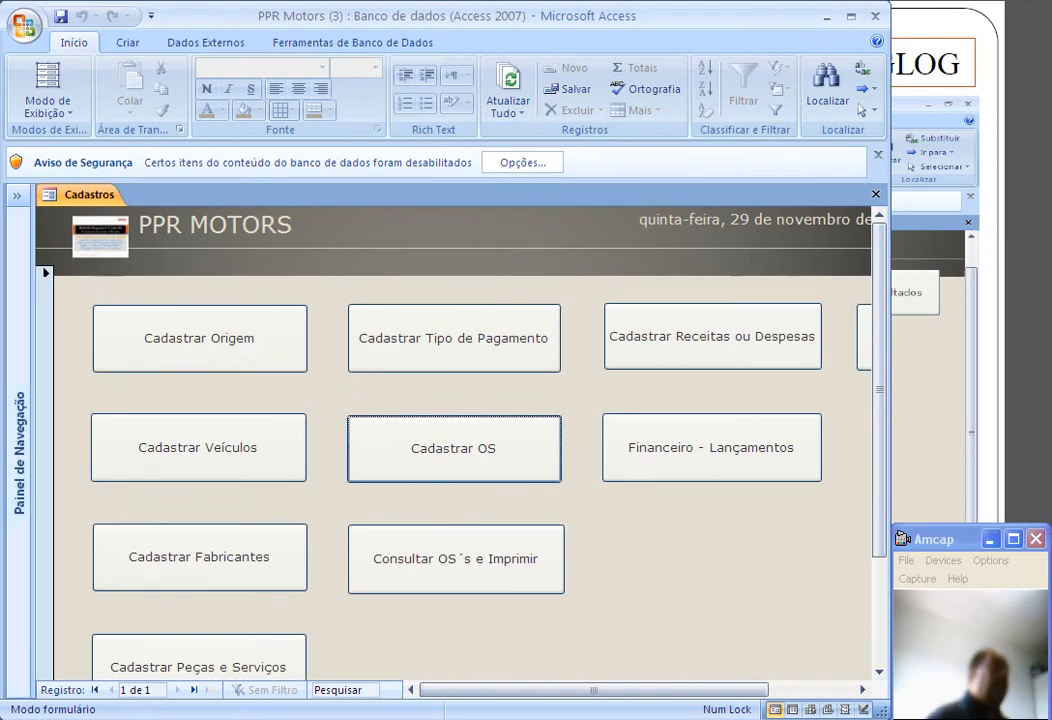
{"action": "left_click", "coordinate": [16, 196]}
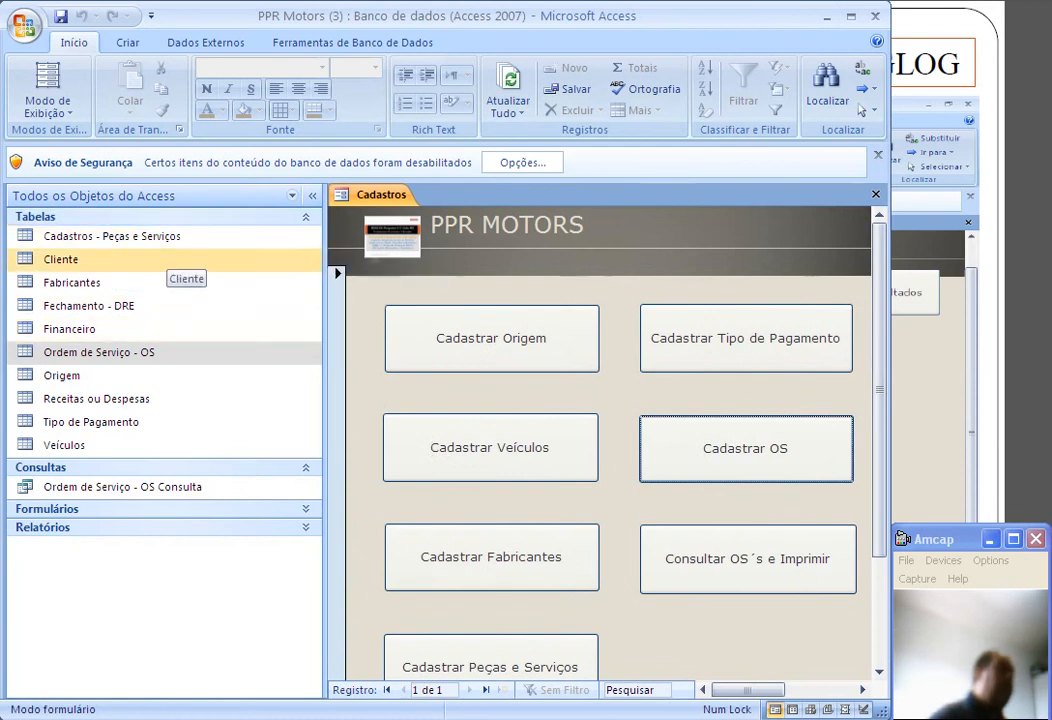
{"action": "left_click", "coordinate": [167, 259]}
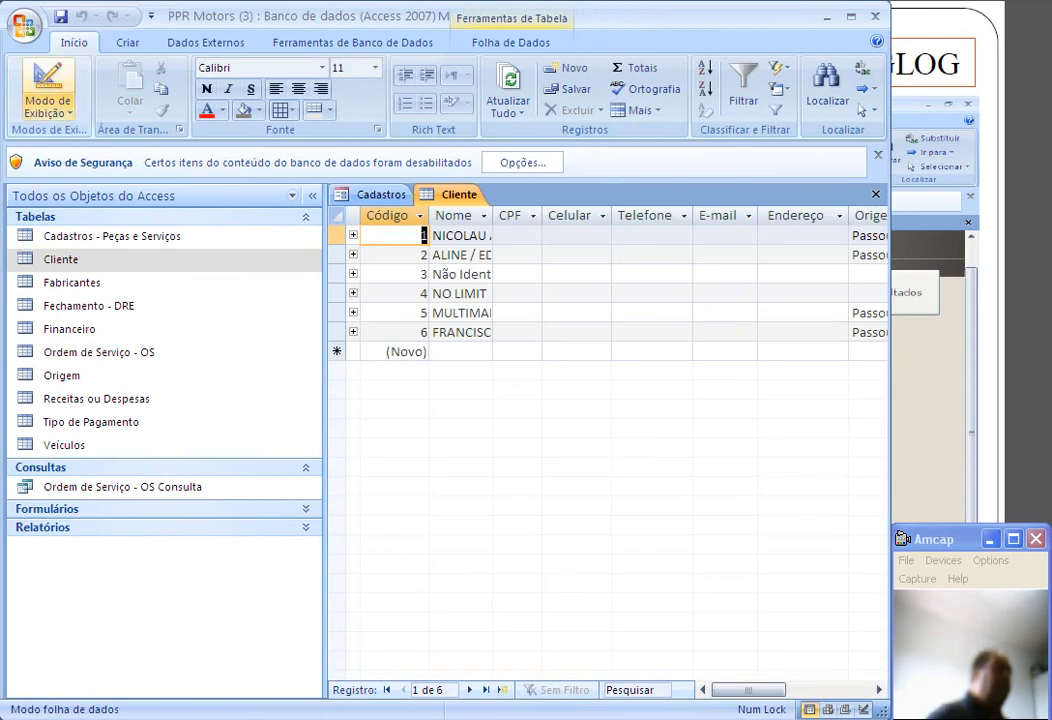
{"action": "left_click", "coordinate": [47, 108]}
{"action": "left_click", "coordinate": [102, 272]}
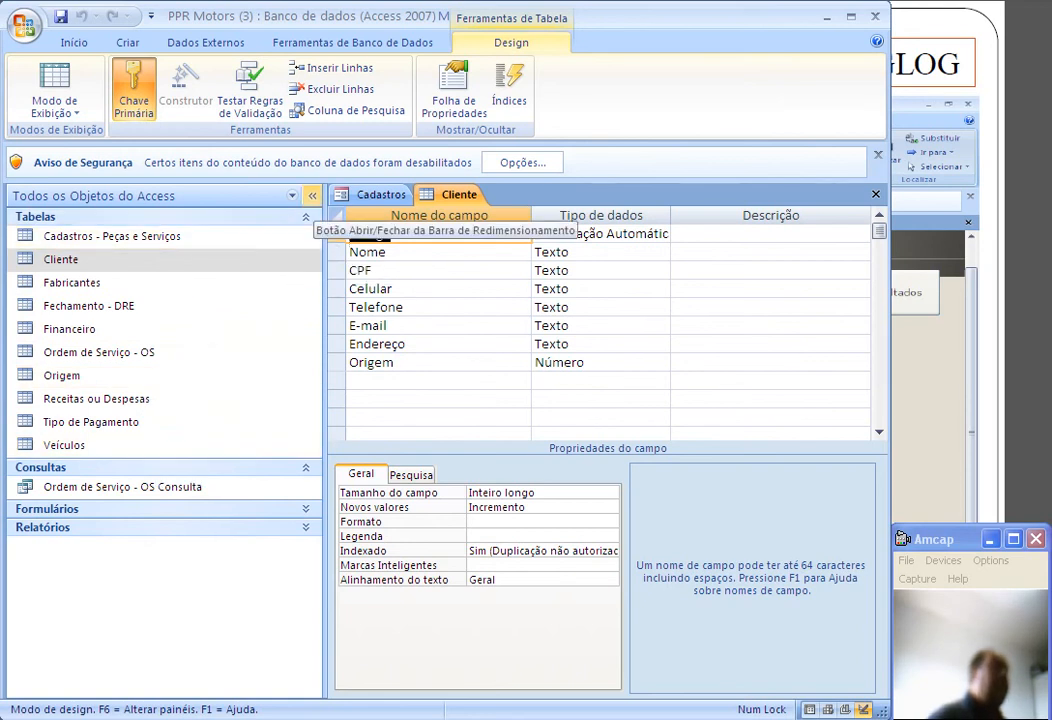
Collapse the navigation pane, check the Cliente table's field names and data types, and close the table.
{"action": "left_click", "coordinate": [312, 195]}
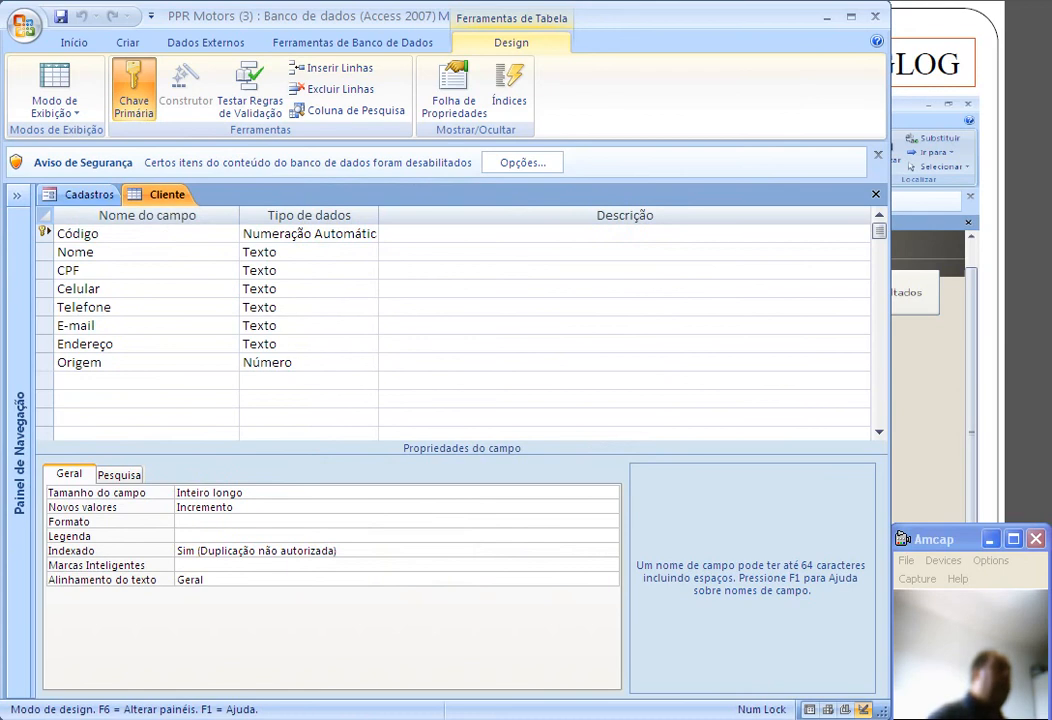
{"action": "right_click", "coordinate": [158, 194]}
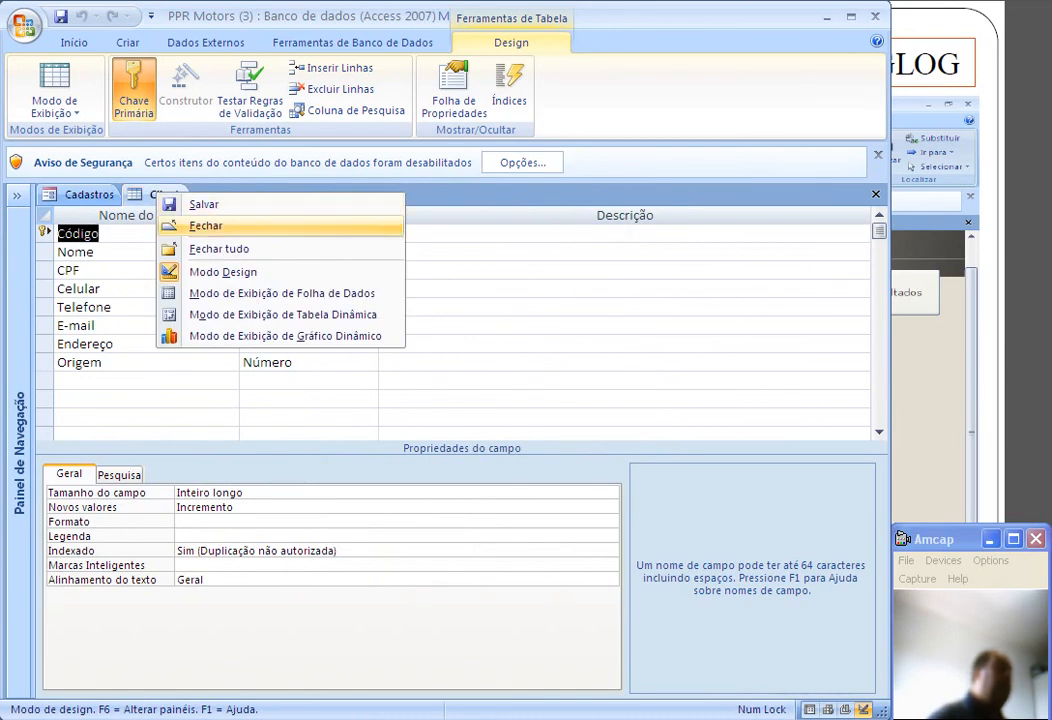
{"action": "left_click", "coordinate": [206, 225]}
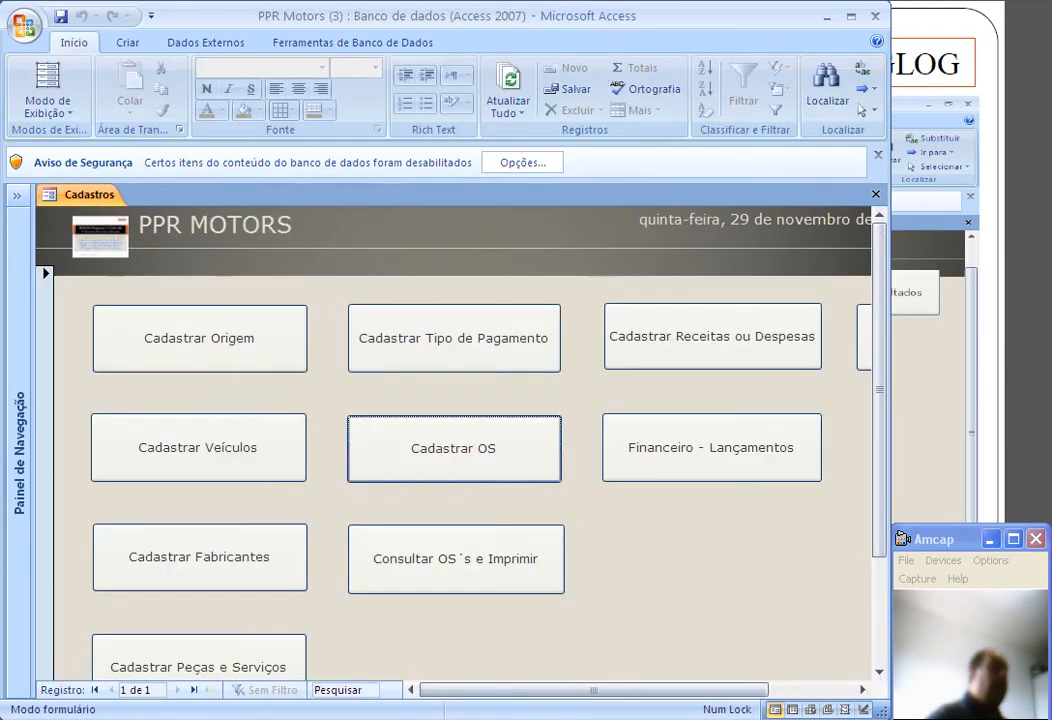
Switch to the Exercício – Oficina Mecânica presentation and go through its slides up to the Ordem de Serviço - OS form.
{"action": "left_click", "coordinate": [826, 17]}
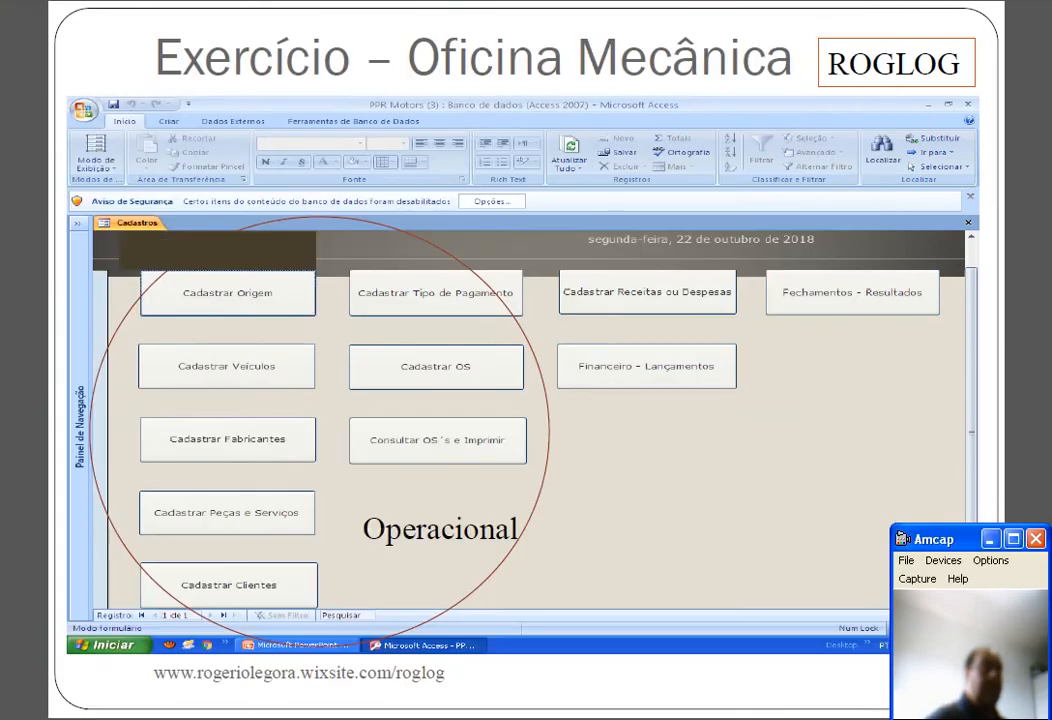
{"action": "left_click", "coordinate": [826, 17]}
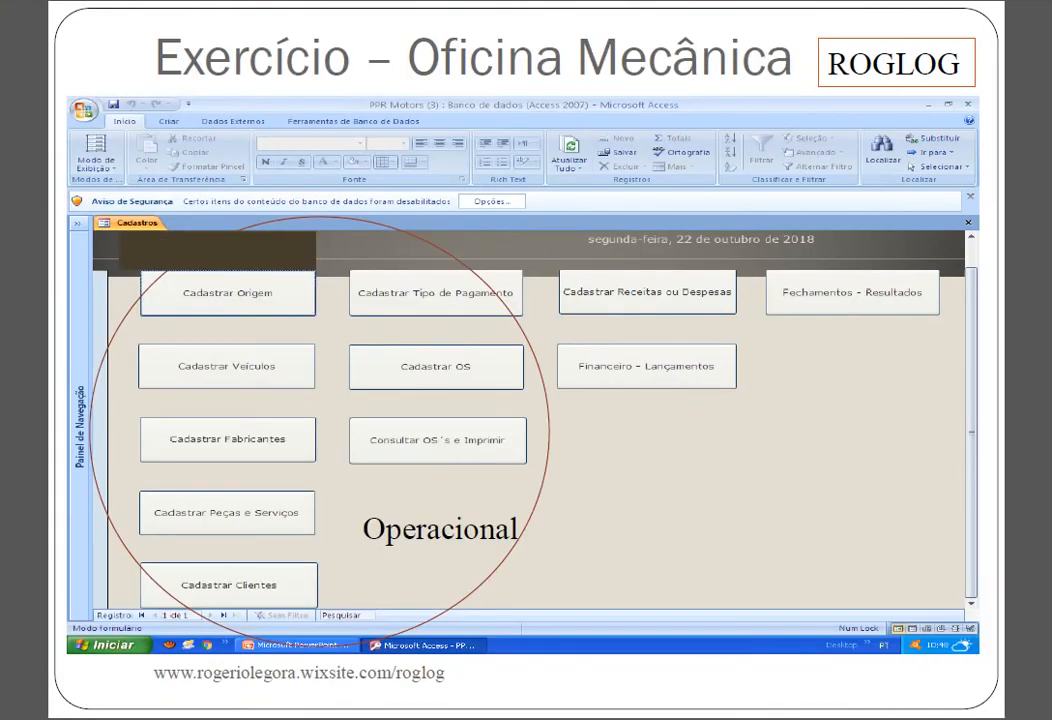
{"action": "key", "text": "Right"}
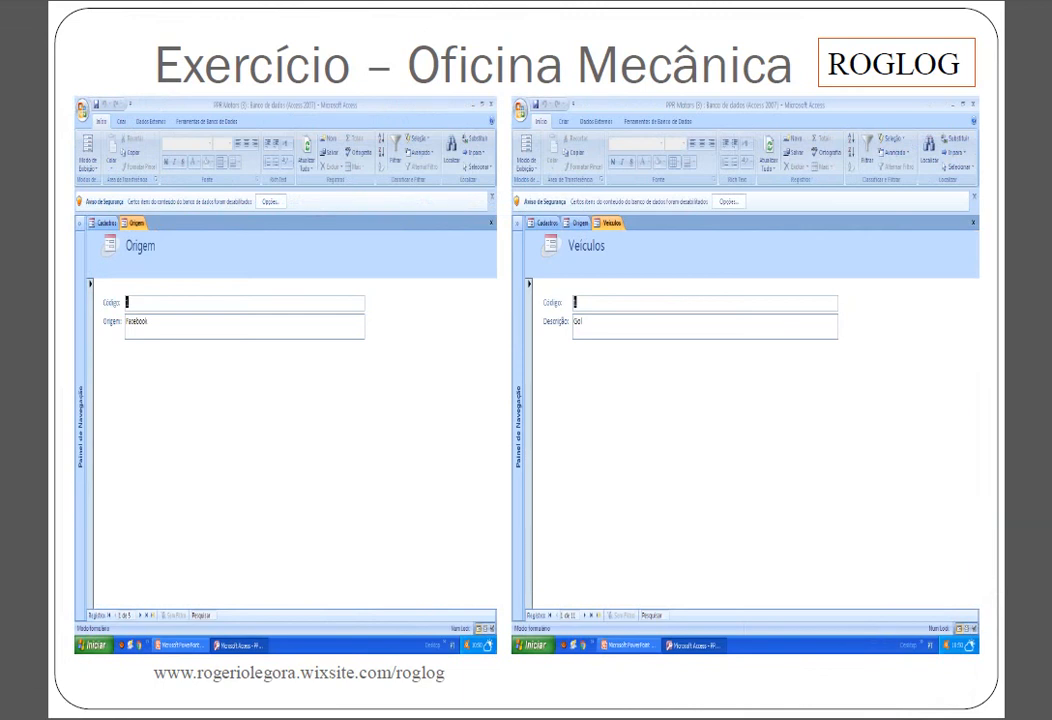
{"action": "key", "text": "Right"}
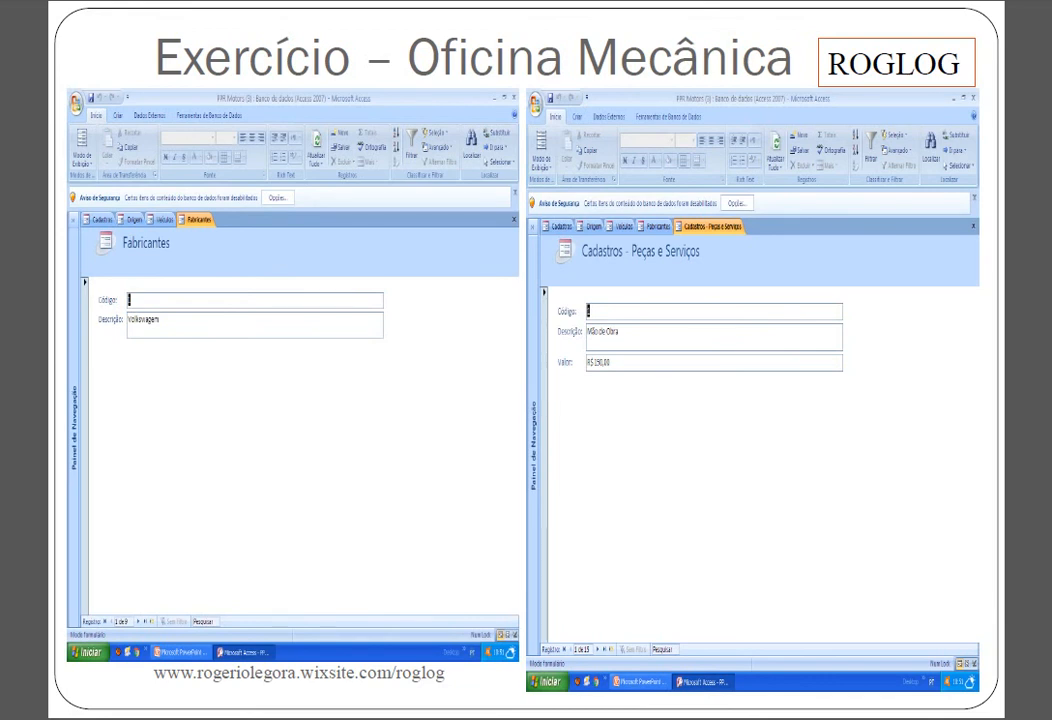
{"action": "key", "text": "Right"}
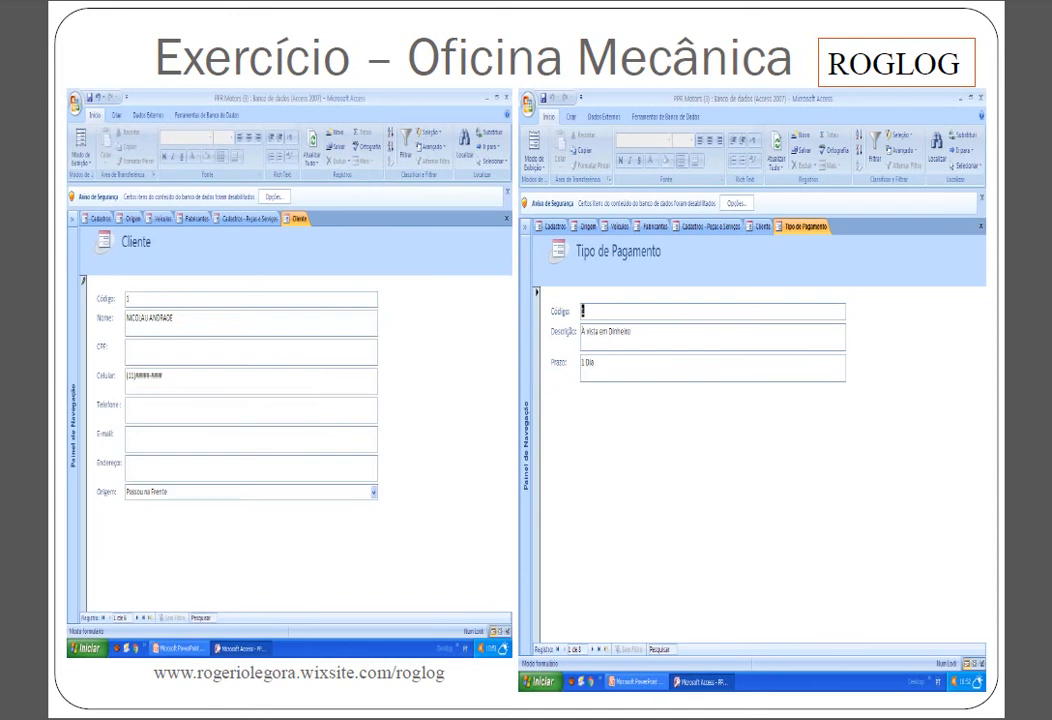
{"action": "key", "text": "Right"}
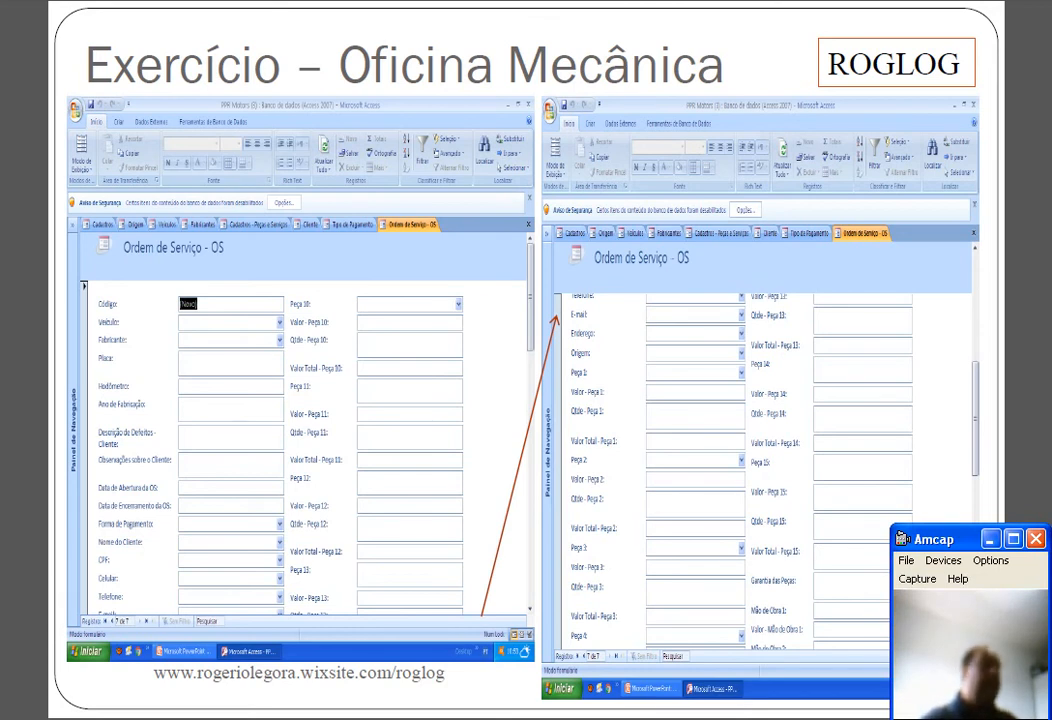
Switch back to the PPR Motors database in Access and open the Cadastrar OS form from Cadastros.
{"action": "key", "text": "alt+Tab"}
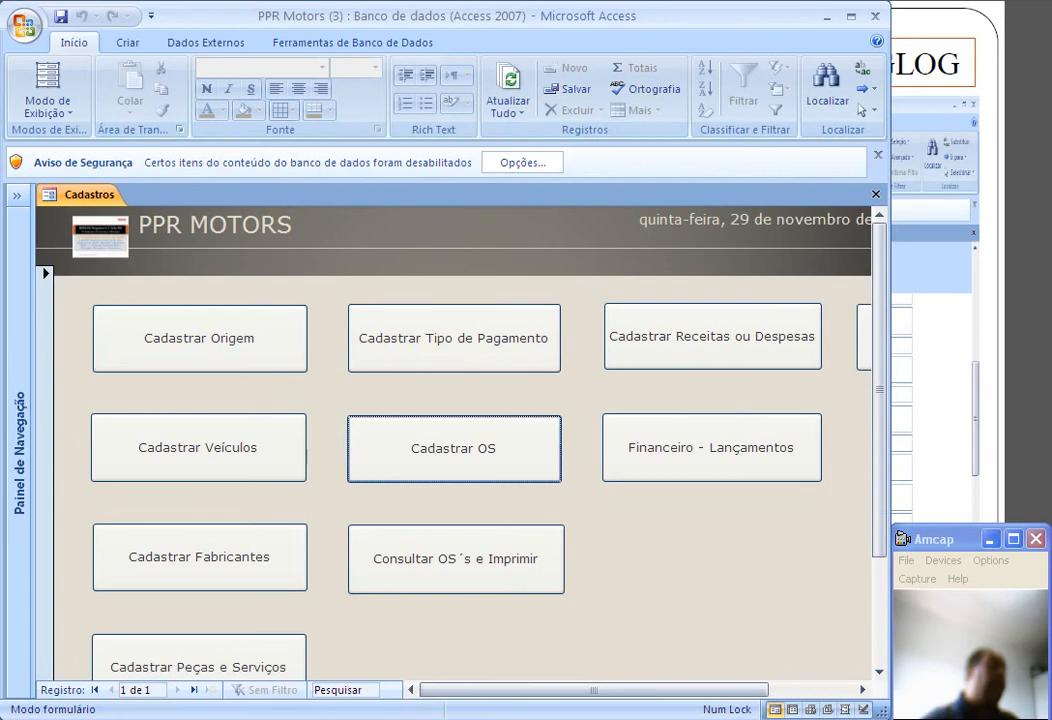
{"action": "scroll", "coordinate": [453, 470], "scroll_direction": "down", "scroll_amount": 3}
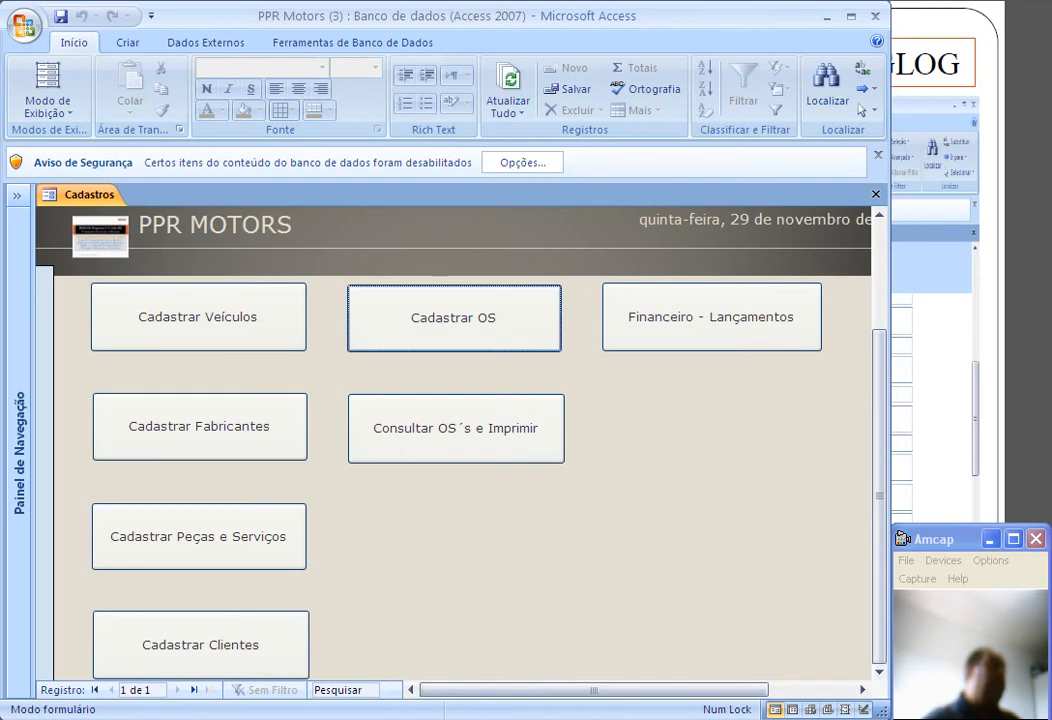
{"action": "scroll", "coordinate": [198, 330], "scroll_direction": "up", "scroll_amount": 3}
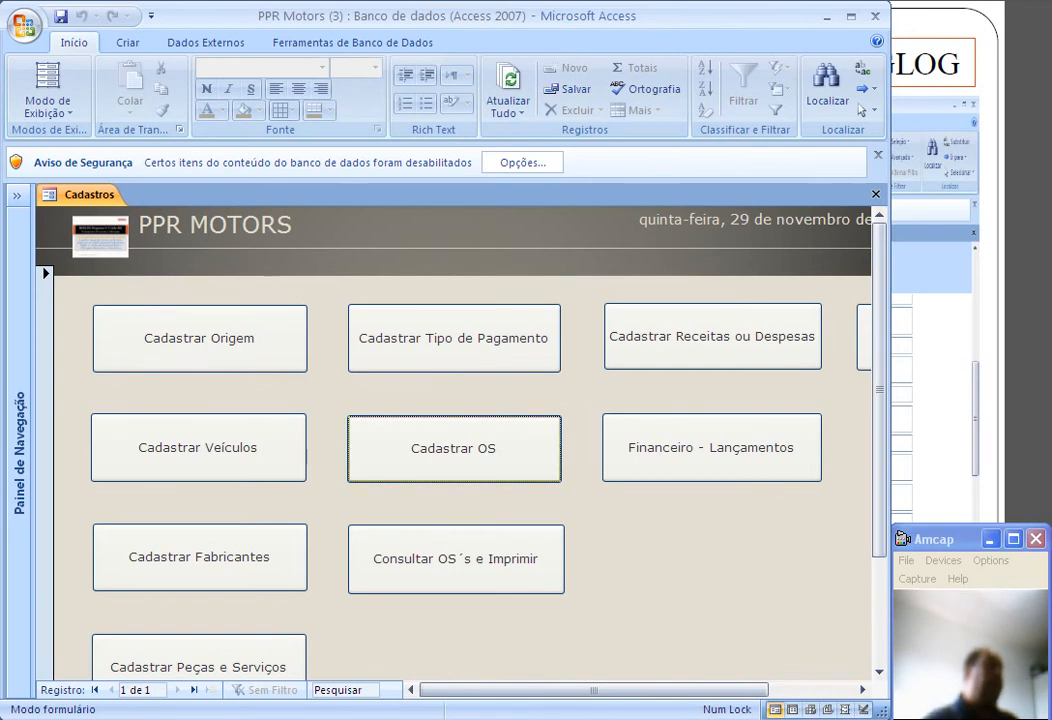
{"action": "left_click", "coordinate": [454, 449]}
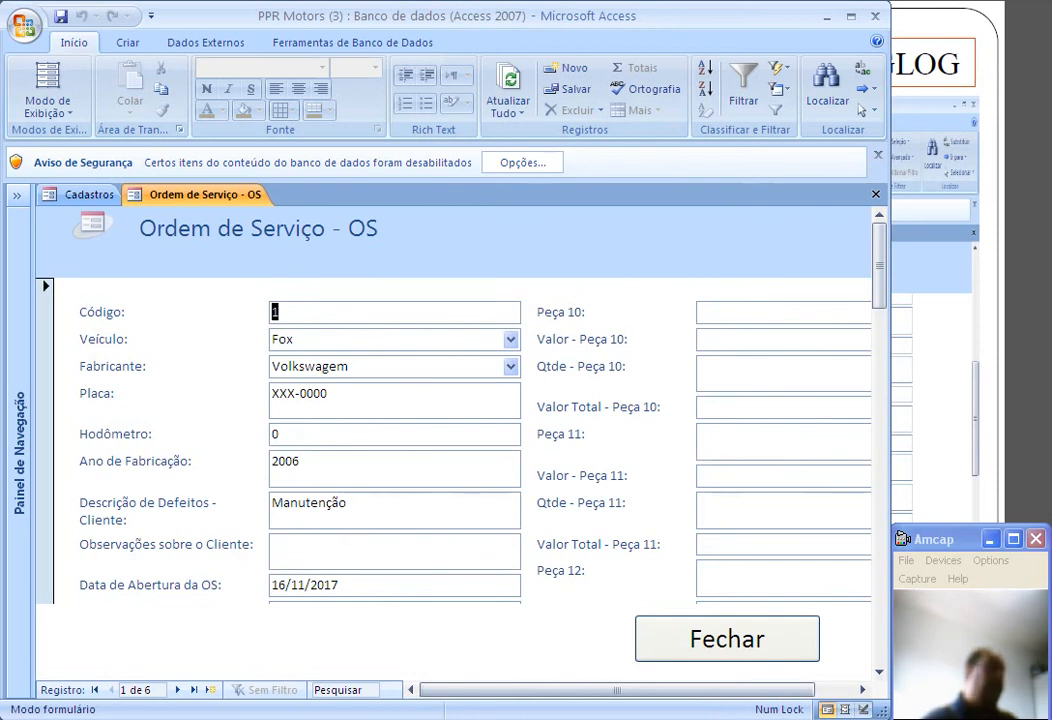
Review the first service order's customer, parts, labour and services fields down to Valor total da OS.
{"action": "scroll", "coordinate": [450, 440], "scroll_direction": "down", "scroll_amount": 4}
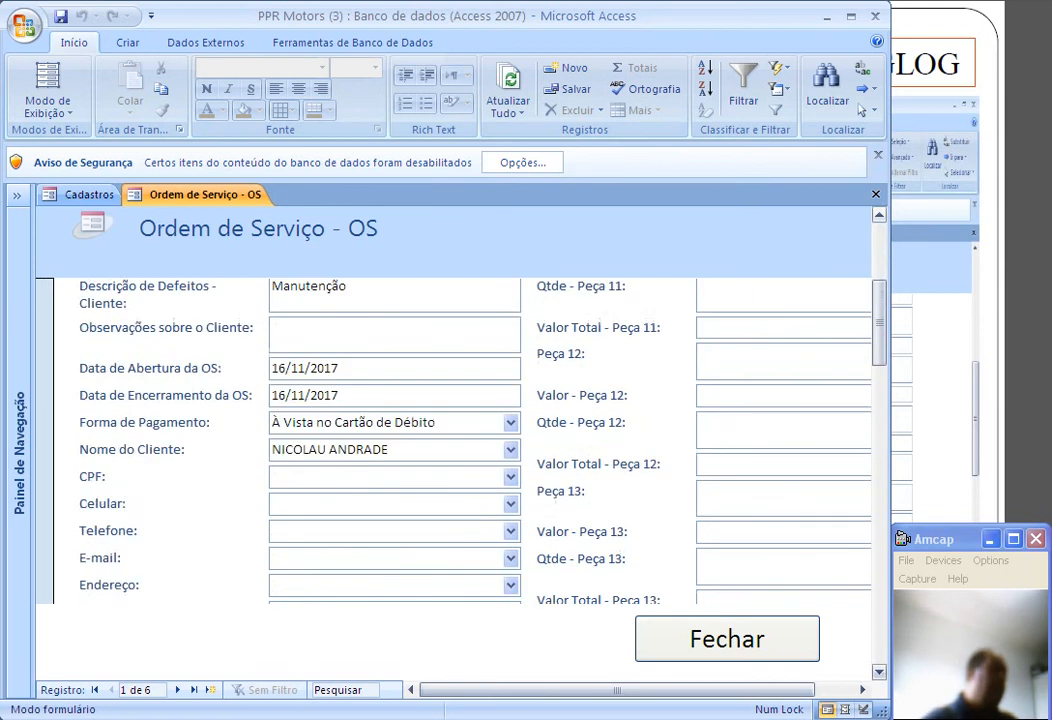
{"action": "scroll", "coordinate": [450, 440], "scroll_direction": "down", "scroll_amount": 6}
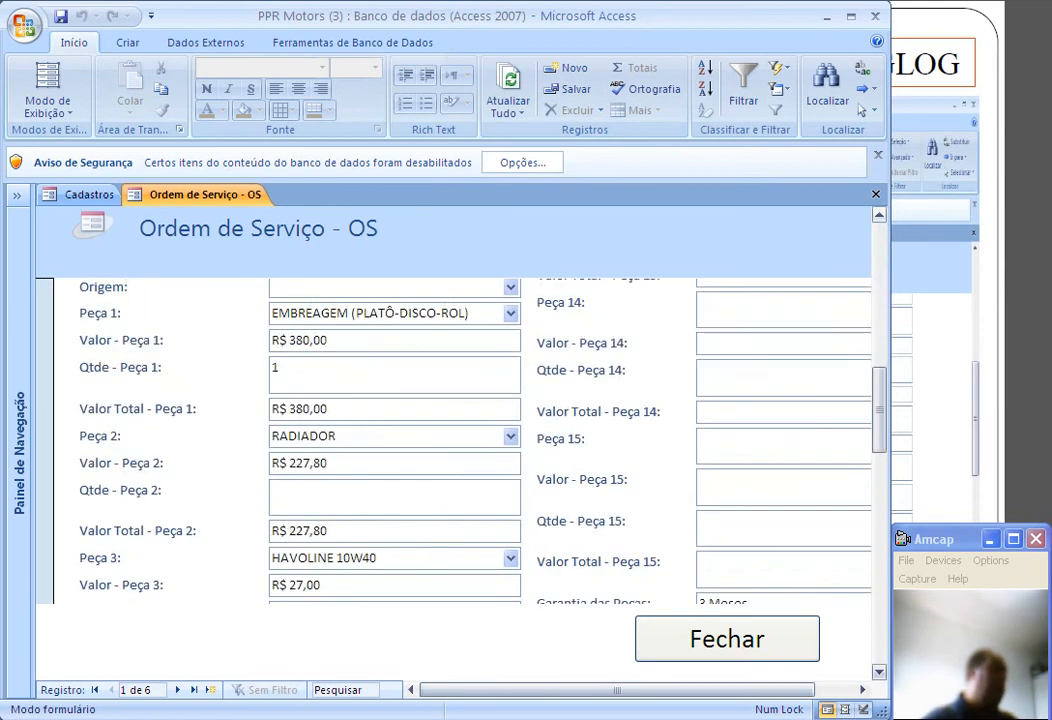
{"action": "scroll", "coordinate": [450, 440], "scroll_direction": "down", "scroll_amount": 2}
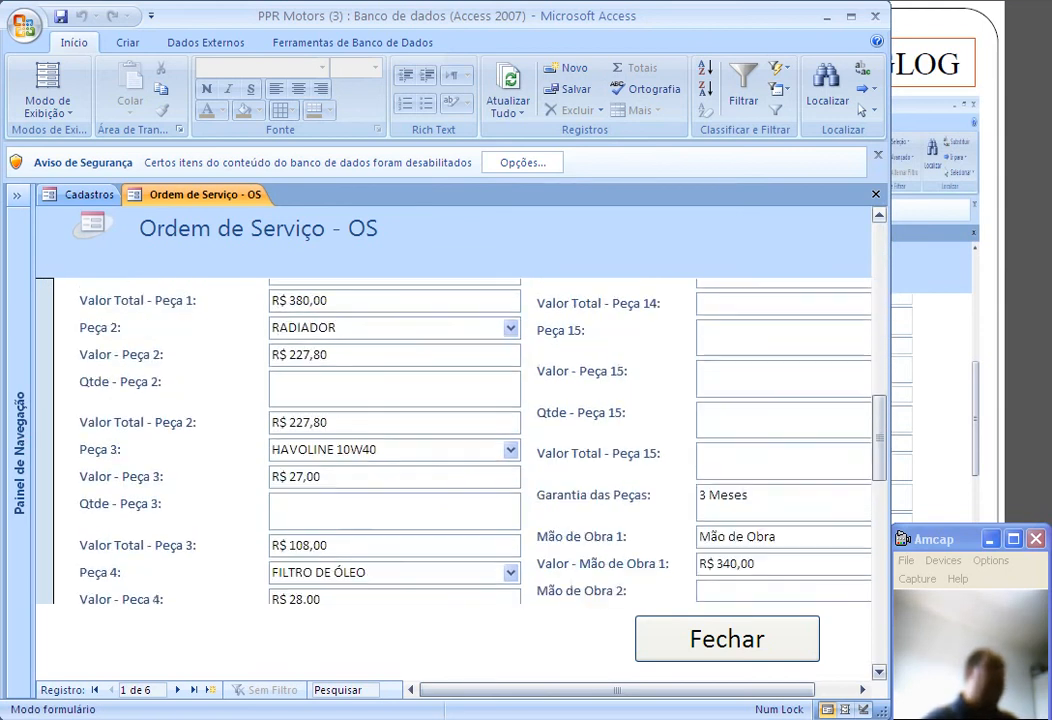
{"action": "scroll", "coordinate": [450, 440], "scroll_direction": "down", "scroll_amount": 6}
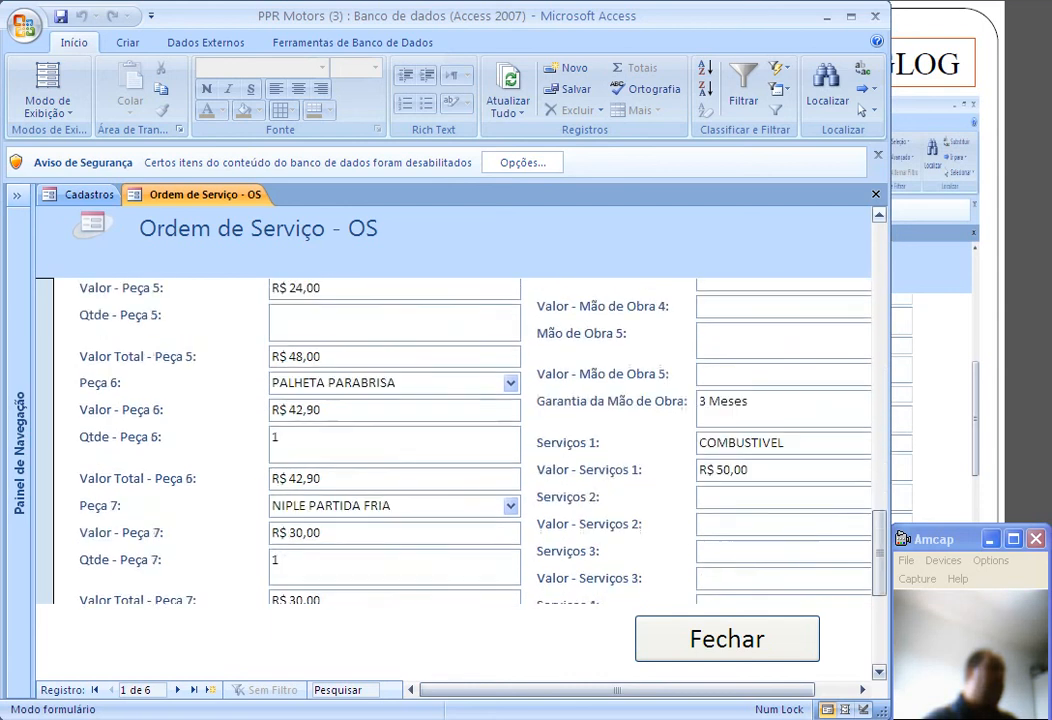
{"action": "scroll", "coordinate": [450, 440], "scroll_direction": "down", "scroll_amount": 4}
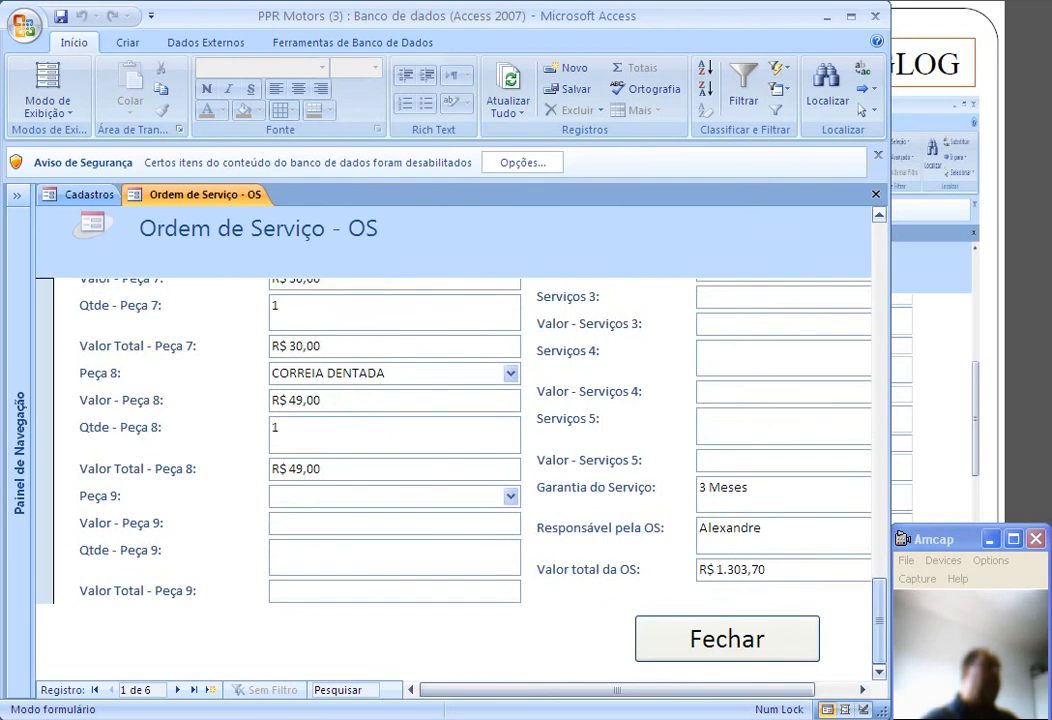
{"action": "scroll", "coordinate": [450, 440], "scroll_direction": "up", "scroll_amount": 10}
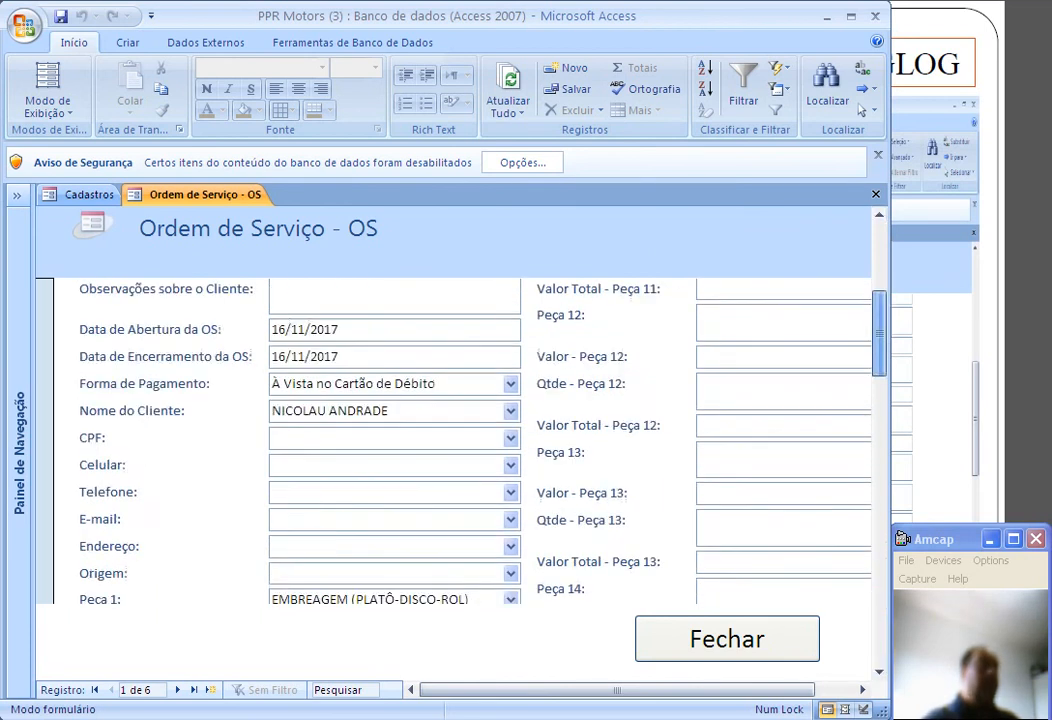
Check the choices offered for Peça 10 and Fabricante without changing either value.
{"action": "left_click_drag", "start_coordinate": [617, 690], "coordinate": [658, 690]}
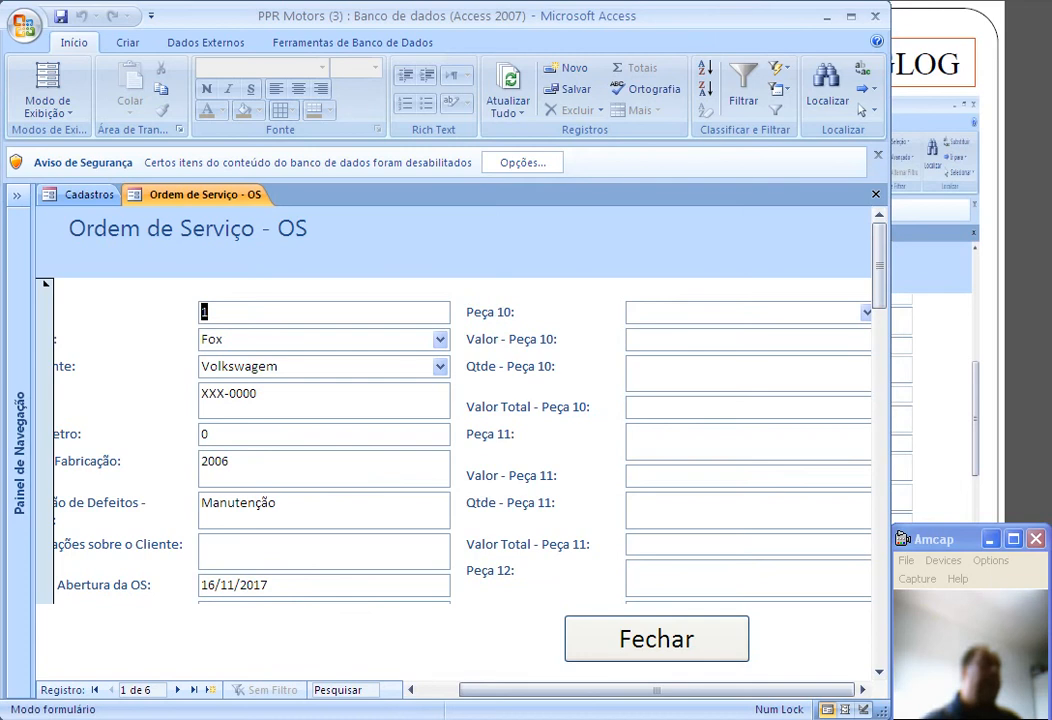
{"action": "left_click", "coordinate": [867, 313]}
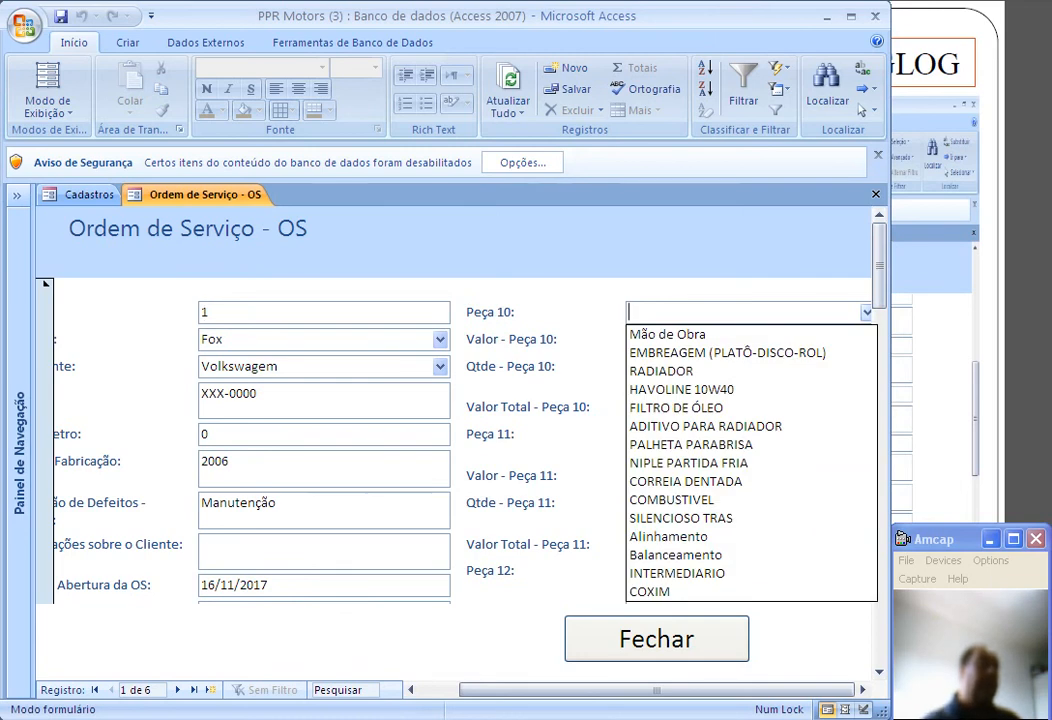
{"action": "left_click", "coordinate": [867, 313]}
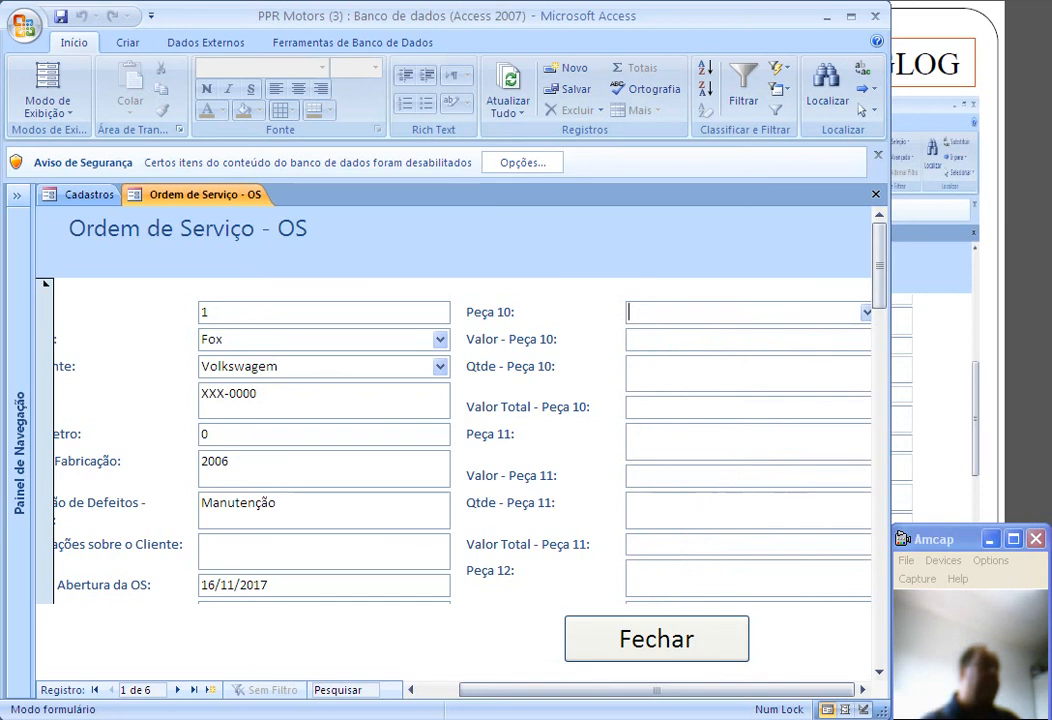
{"action": "left_click", "coordinate": [440, 367]}
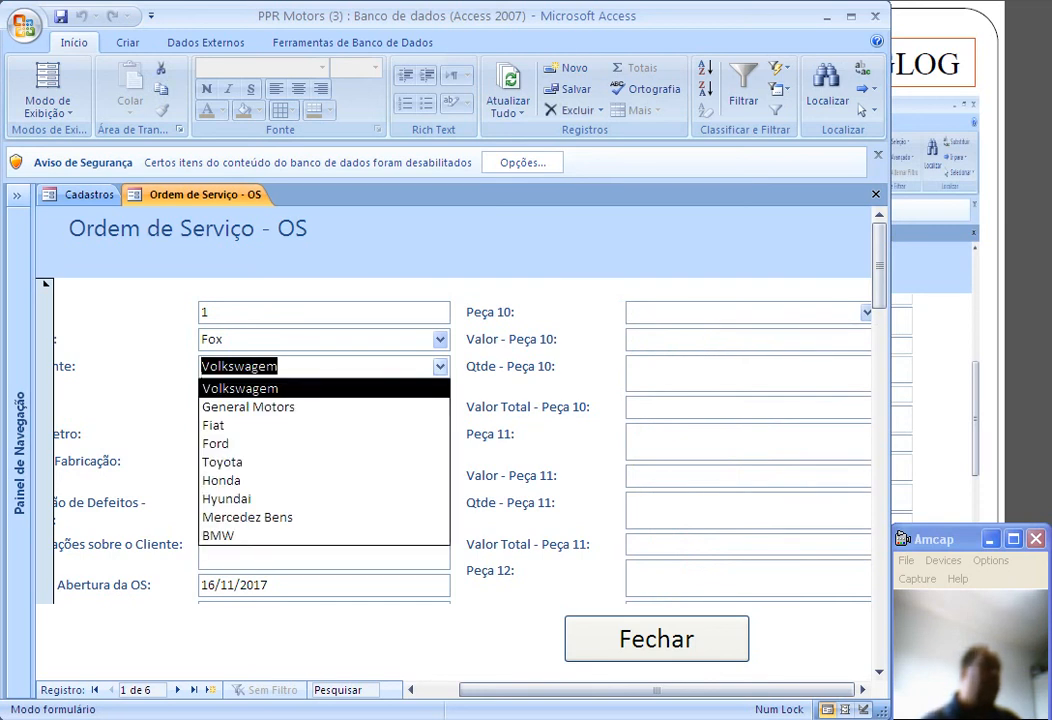
{"action": "left_click", "coordinate": [440, 367]}
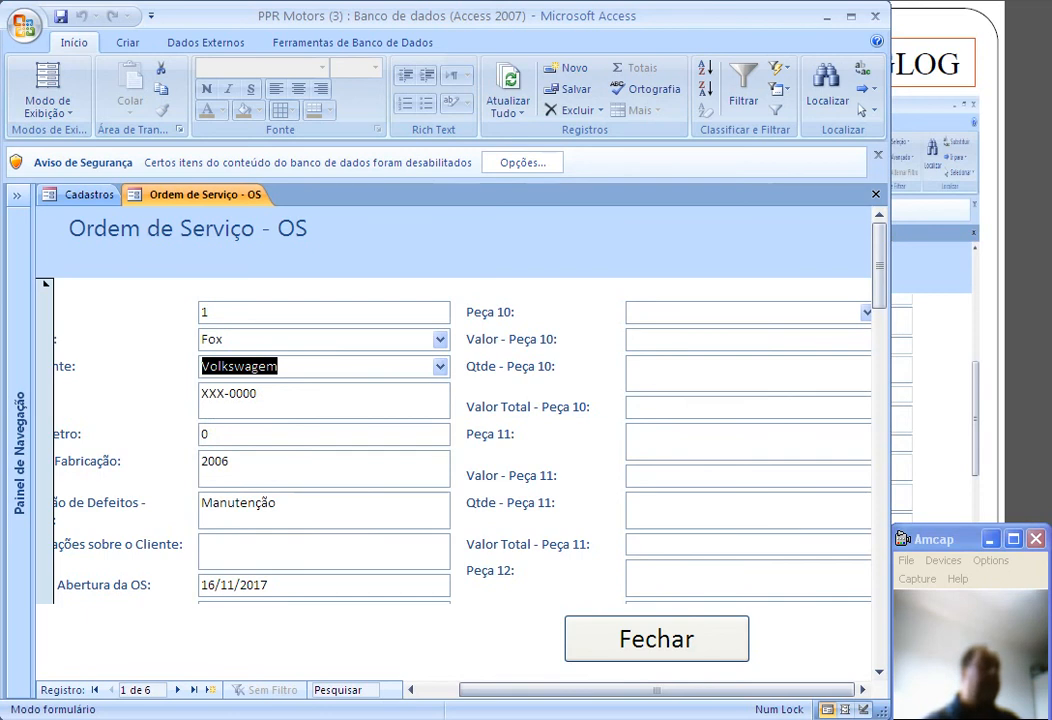
{"action": "left_click", "coordinate": [632, 476]}
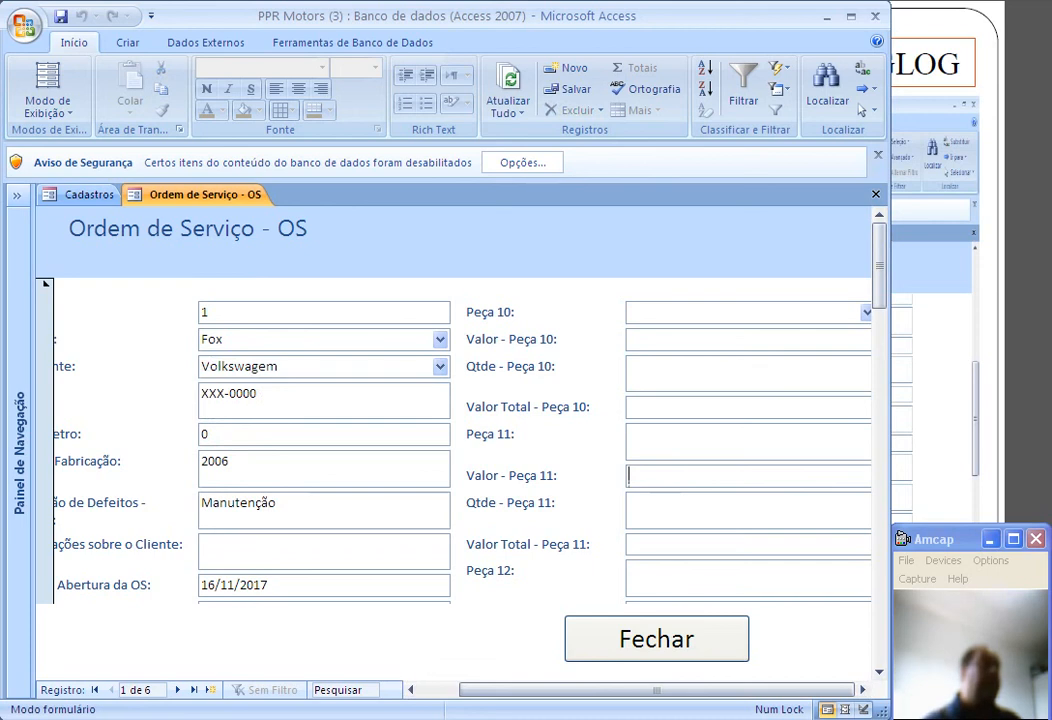
Examine the order's Garantia das Peças and Mão de Obra fields, and its customer, date and payment fields.
{"action": "scroll", "coordinate": [455, 440], "scroll_direction": "down", "scroll_amount": 10}
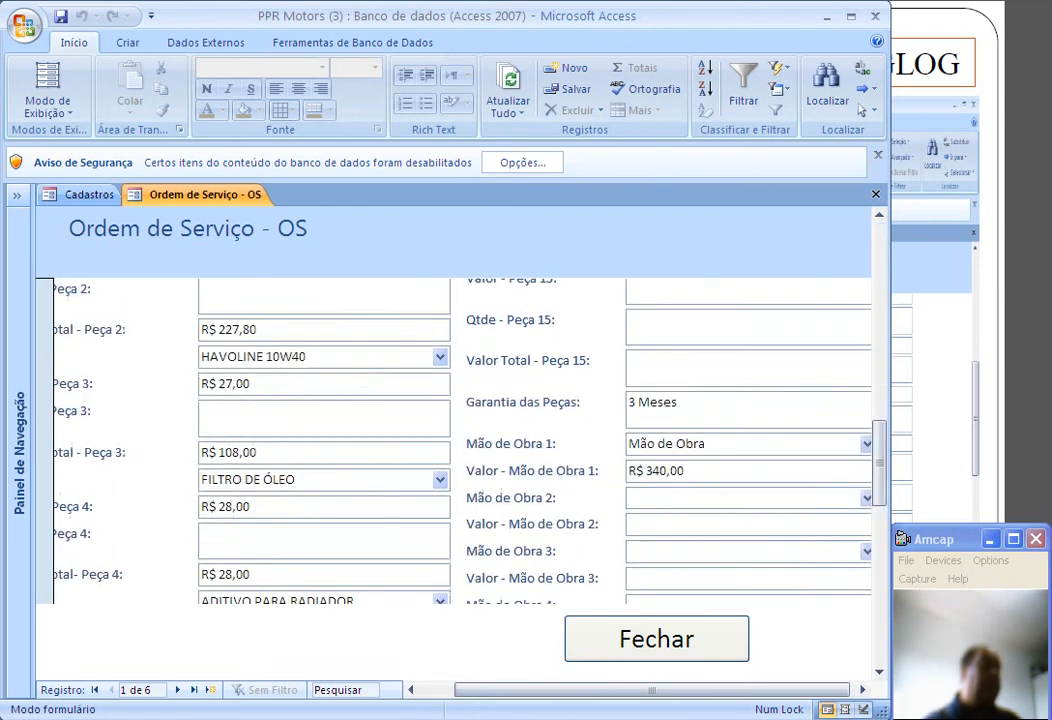
{"action": "scroll", "coordinate": [455, 440], "scroll_direction": "up", "scroll_amount": 3}
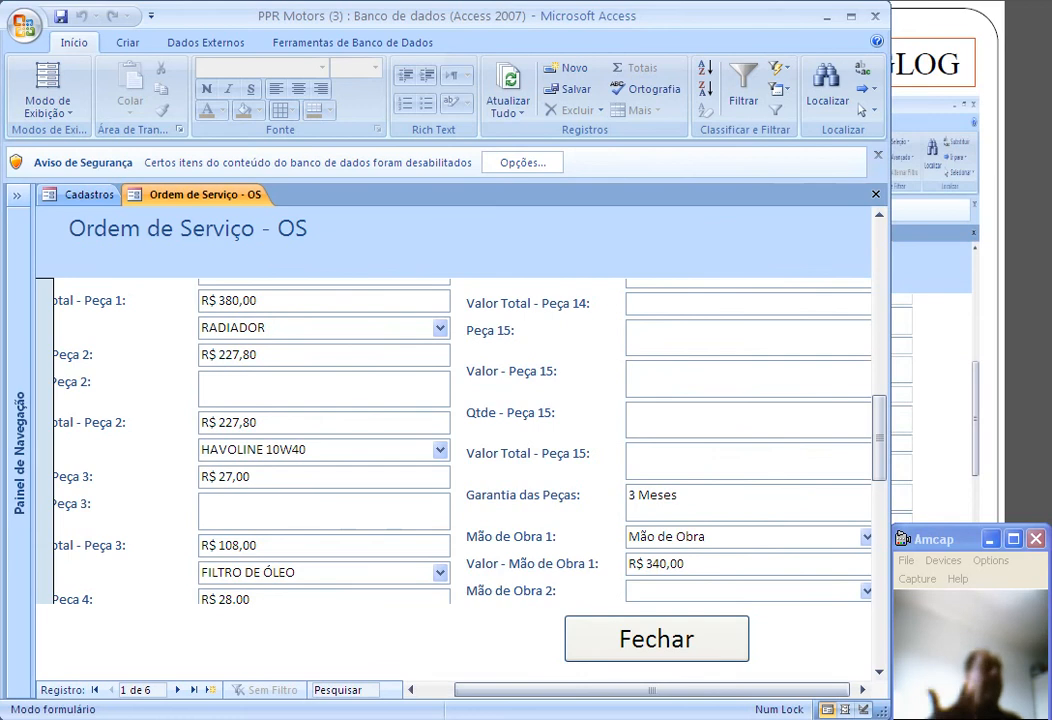
{"action": "scroll", "coordinate": [460, 440], "scroll_direction": "up", "scroll_amount": 5}
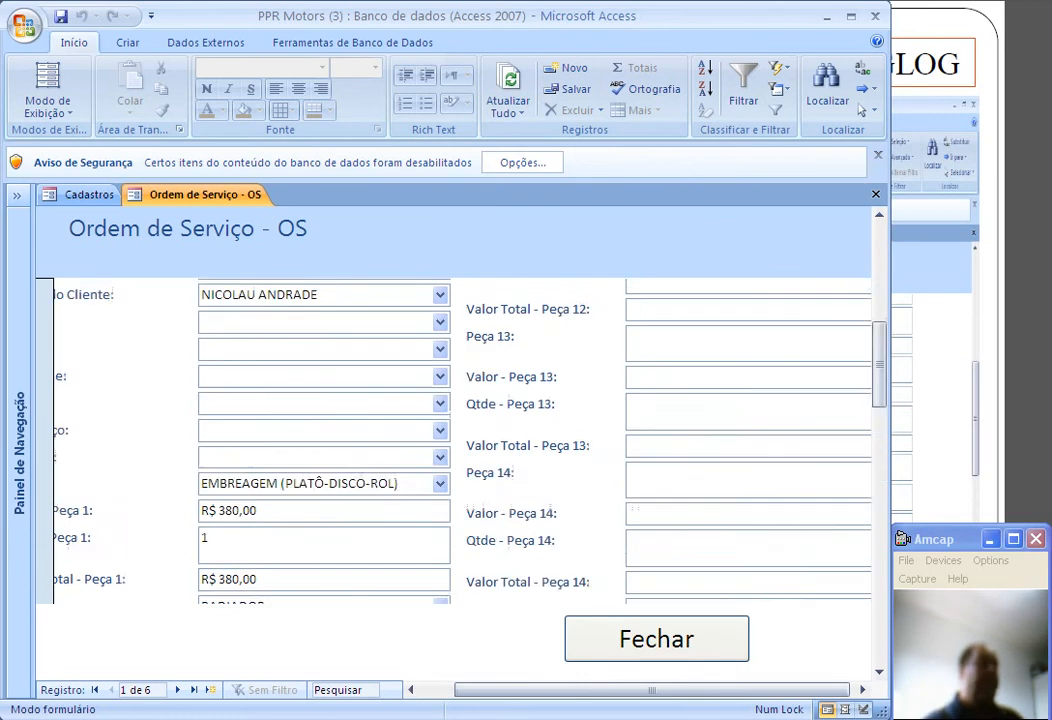
{"action": "scroll", "coordinate": [460, 440], "scroll_direction": "up", "scroll_amount": 5}
{"action": "scroll", "coordinate": [460, 440], "scroll_direction": "down", "scroll_amount": 2}
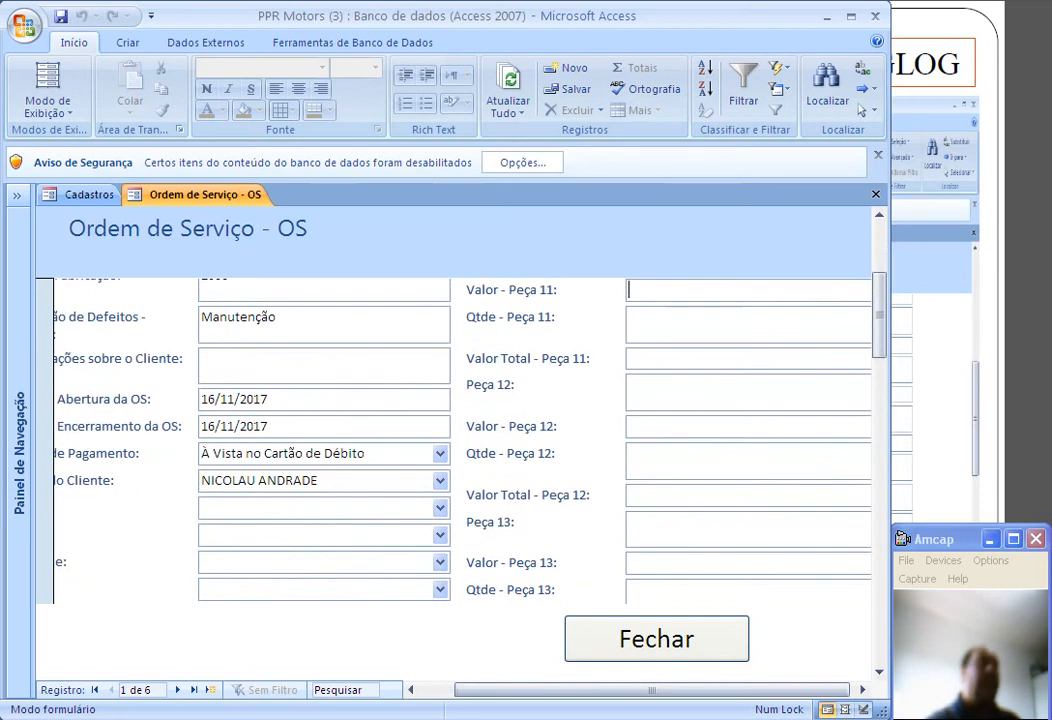
{"action": "scroll", "coordinate": [460, 440], "scroll_direction": "up", "scroll_amount": 2}
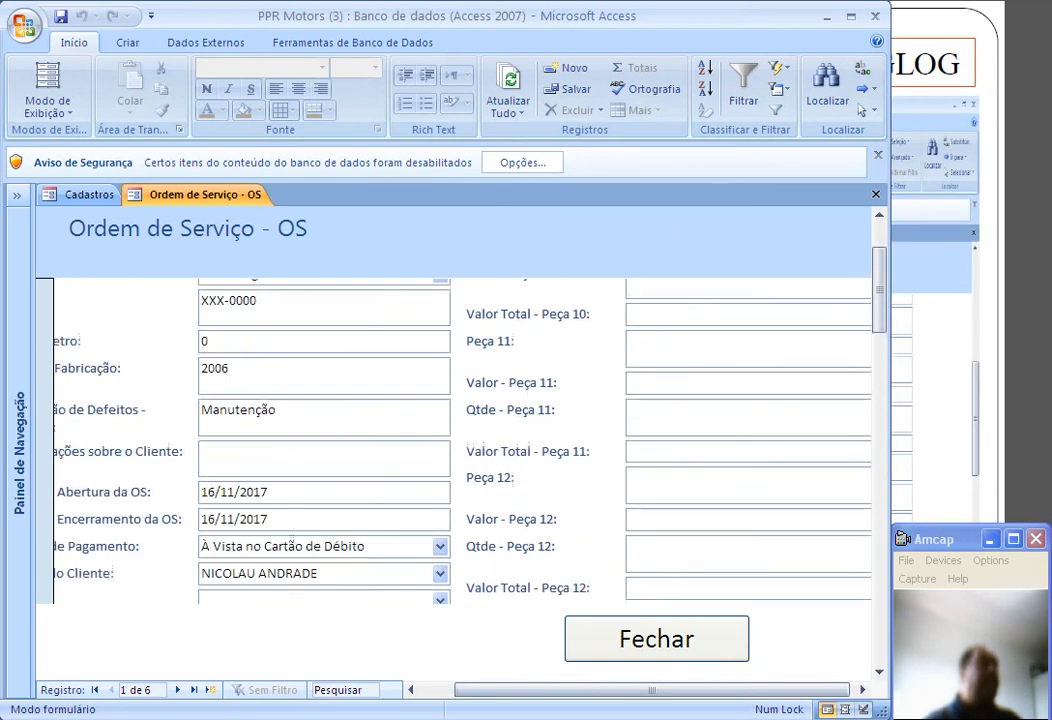
{"action": "scroll", "coordinate": [460, 440], "scroll_direction": "up", "scroll_amount": 2}
{"action": "scroll", "coordinate": [460, 440], "scroll_direction": "down", "scroll_amount": 2}
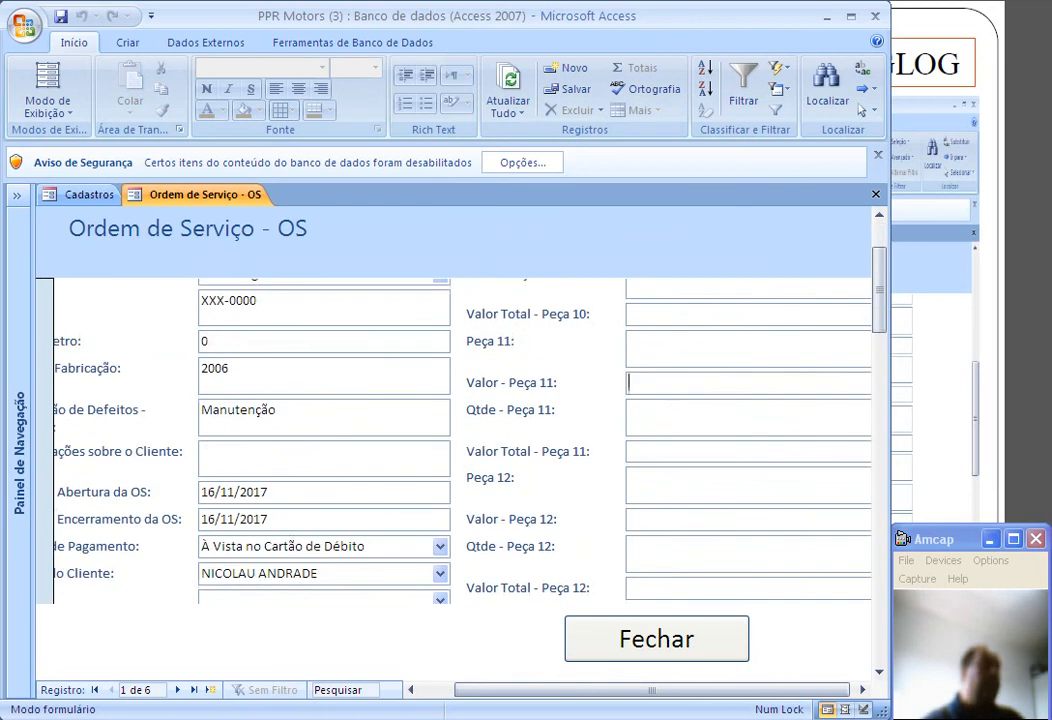
Examine the first service order's remaining parts, labour and services fields through Garantia do Serviço, Responsável pela OS and Valor total da OS.
{"action": "scroll", "coordinate": [460, 440], "scroll_direction": "down", "scroll_amount": 20}
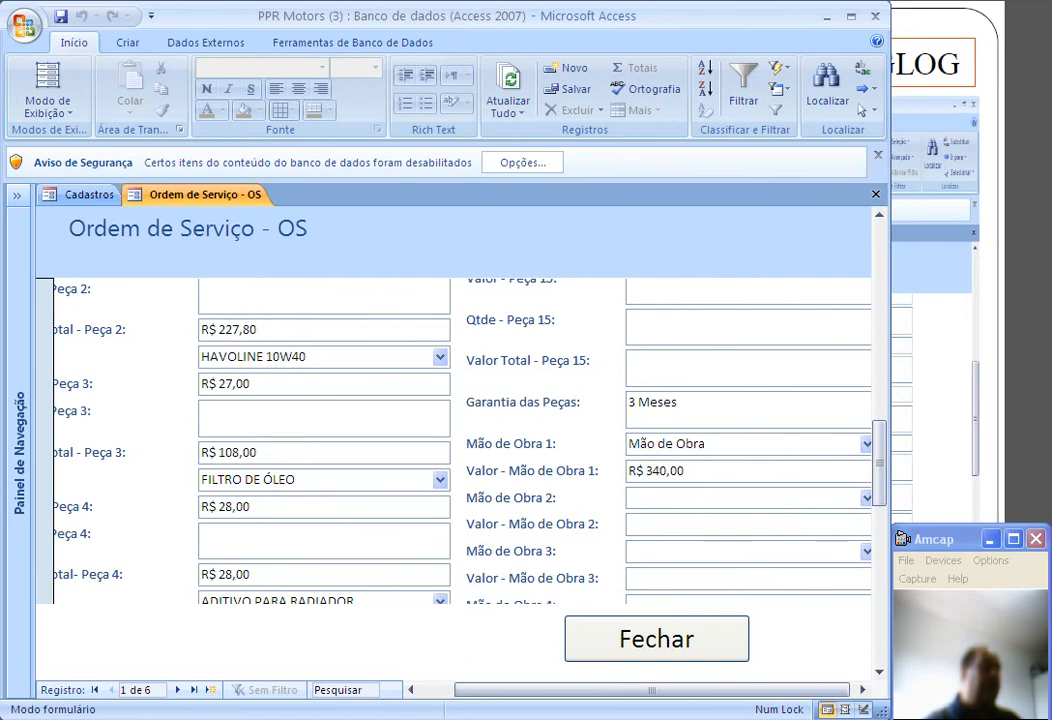
{"action": "scroll", "coordinate": [460, 440], "scroll_direction": "down", "scroll_amount": 3}
{"action": "scroll", "coordinate": [460, 440], "scroll_direction": "down", "scroll_amount": 3}
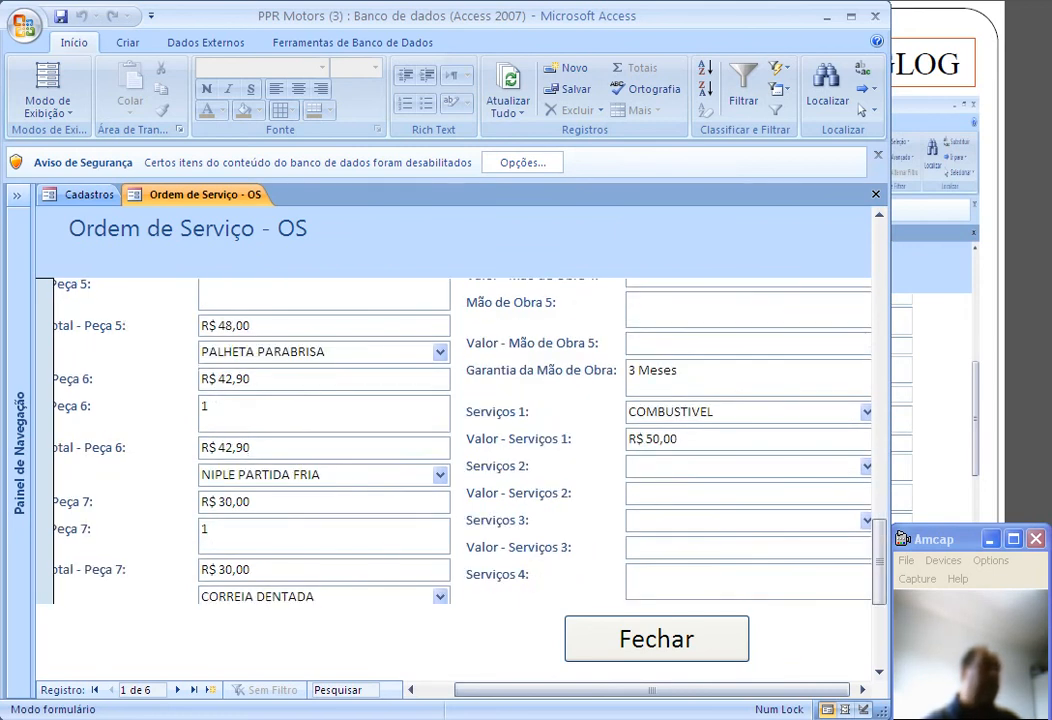
{"action": "scroll", "coordinate": [460, 440], "scroll_direction": "down", "scroll_amount": 3}
{"action": "scroll", "coordinate": [460, 440], "scroll_direction": "up", "scroll_amount": 3}
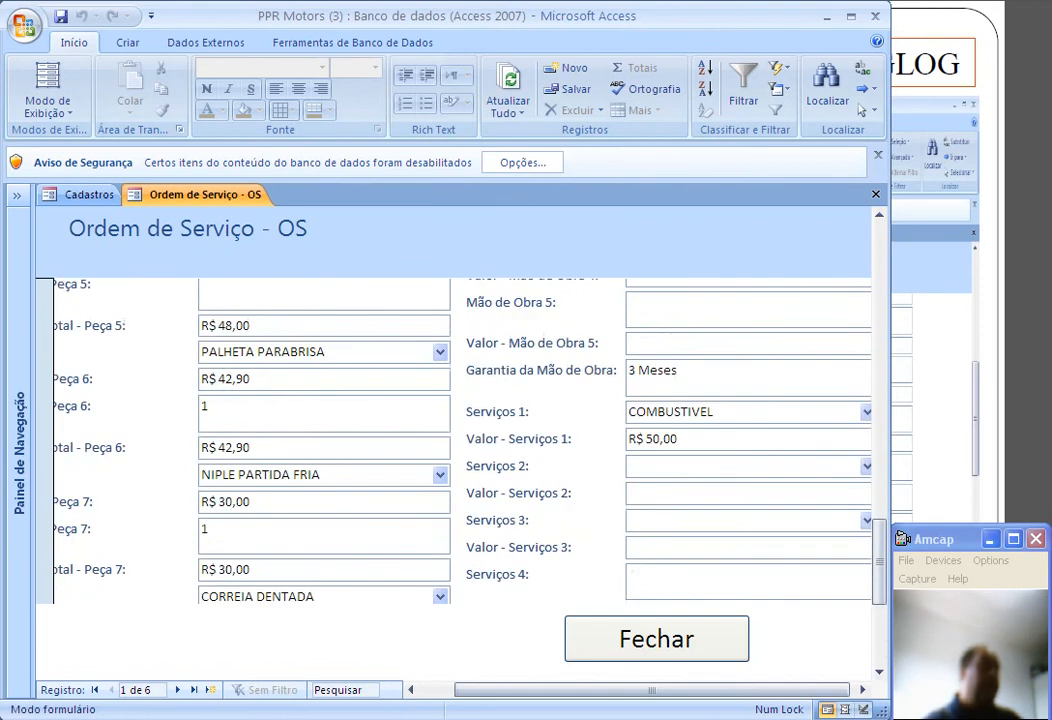
{"action": "scroll", "coordinate": [460, 440], "scroll_direction": "down", "scroll_amount": 1}
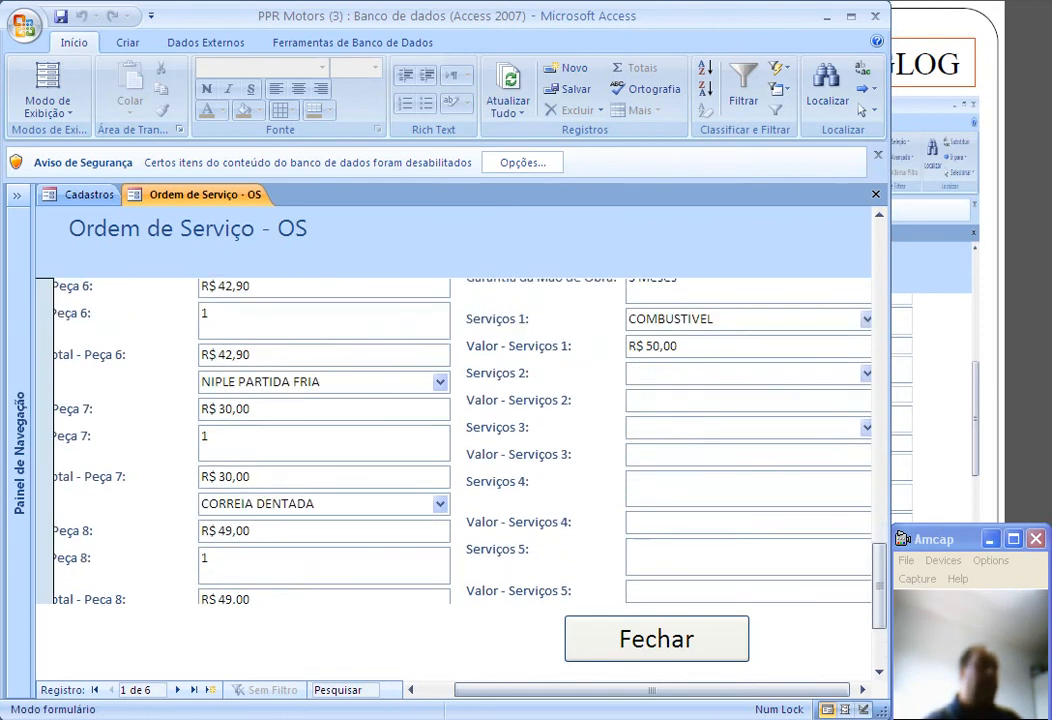
{"action": "scroll", "coordinate": [460, 440], "scroll_direction": "down", "scroll_amount": 2}
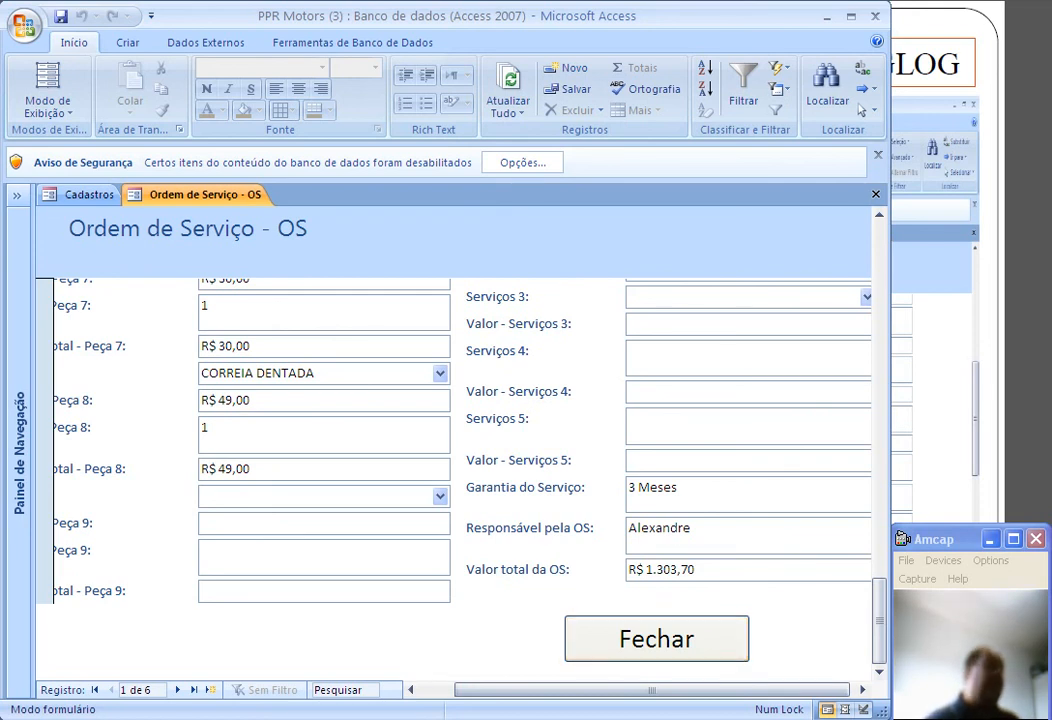
{"action": "scroll", "coordinate": [460, 440], "scroll_direction": "up", "scroll_amount": 15}
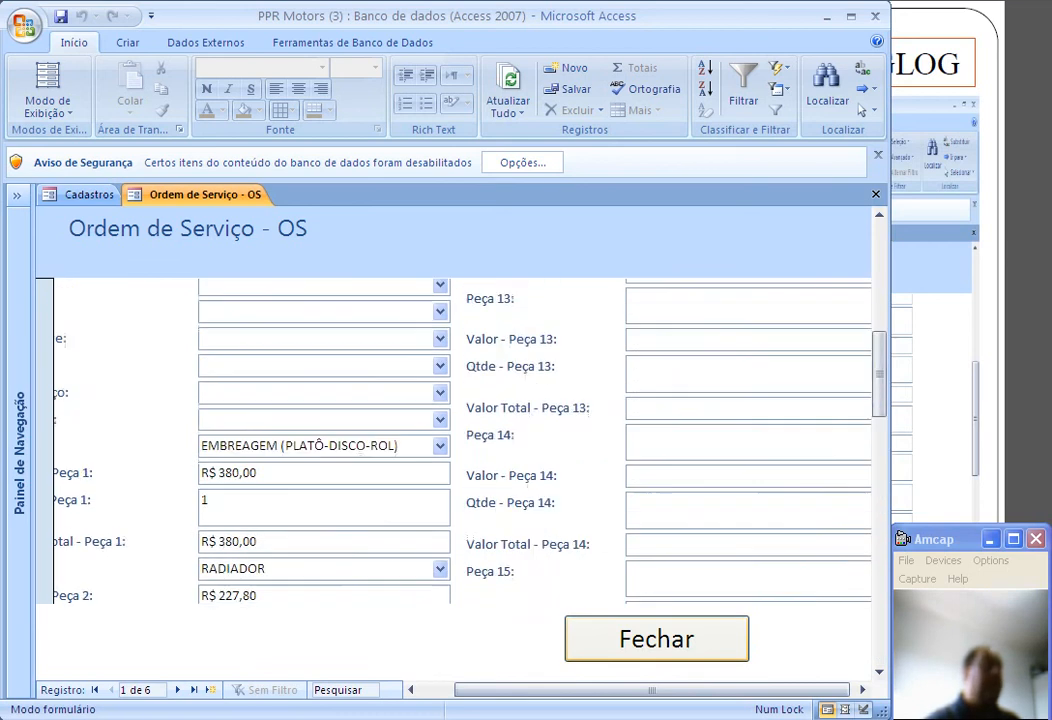
{"action": "scroll", "coordinate": [460, 440], "scroll_direction": "down", "scroll_amount": 6}
{"action": "scroll", "coordinate": [460, 440], "scroll_direction": "down", "scroll_amount": 5}
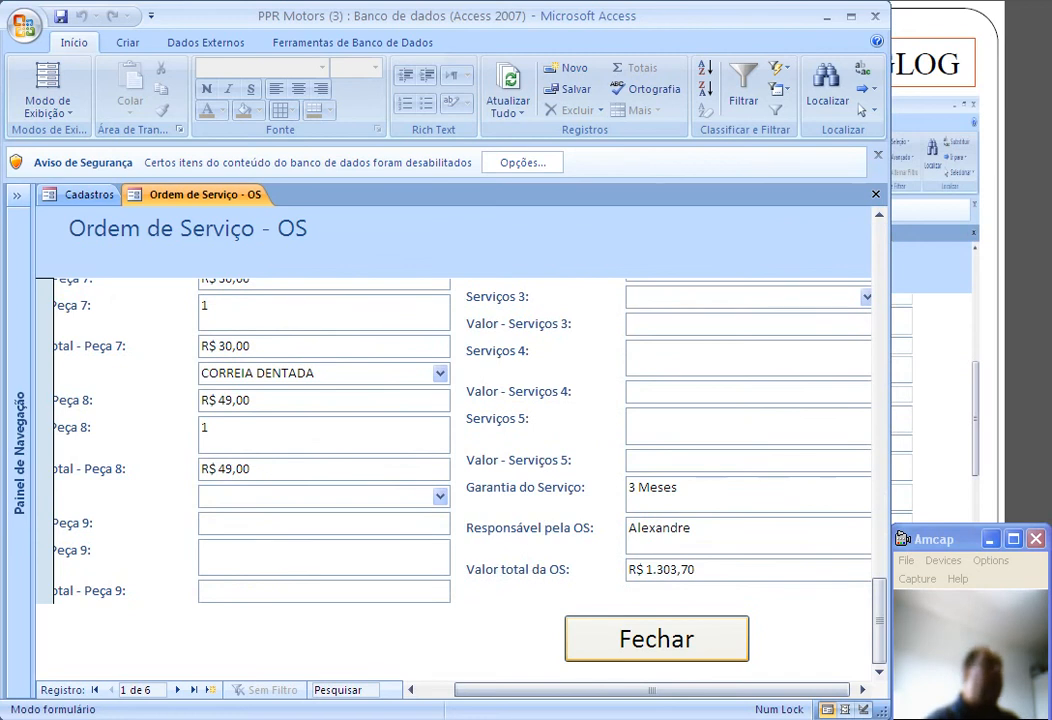
Show the Ordem de Serviço - OS form in design view and slightly extend the lower edge of its footer.
{"action": "left_click", "coordinate": [47, 104]}
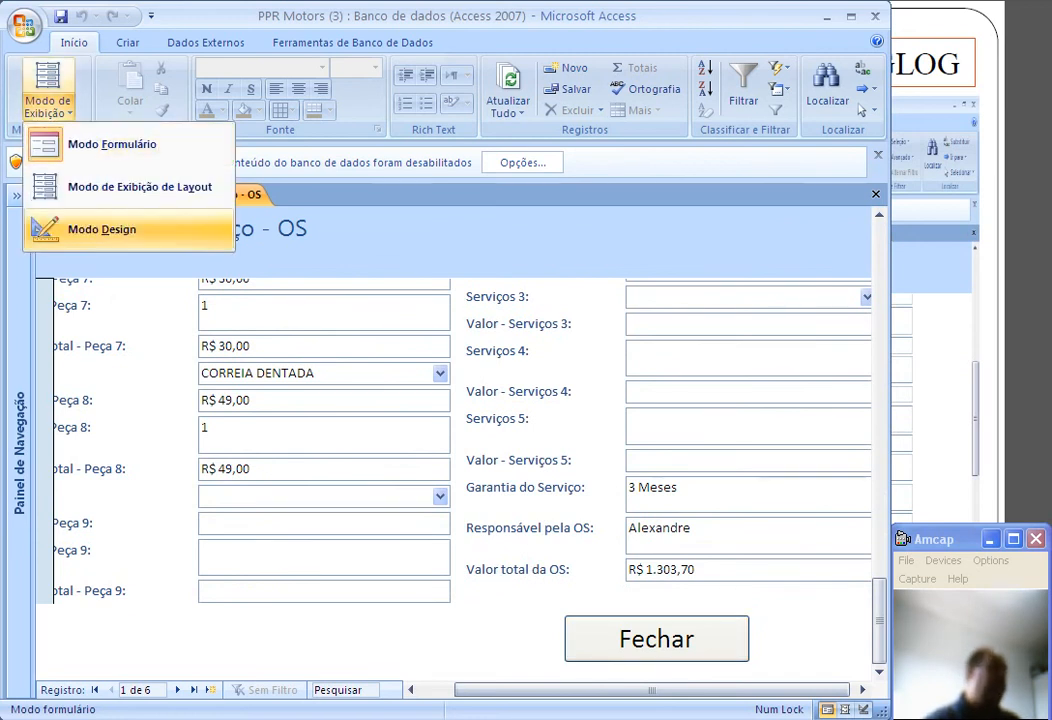
{"action": "left_click", "coordinate": [100, 229]}
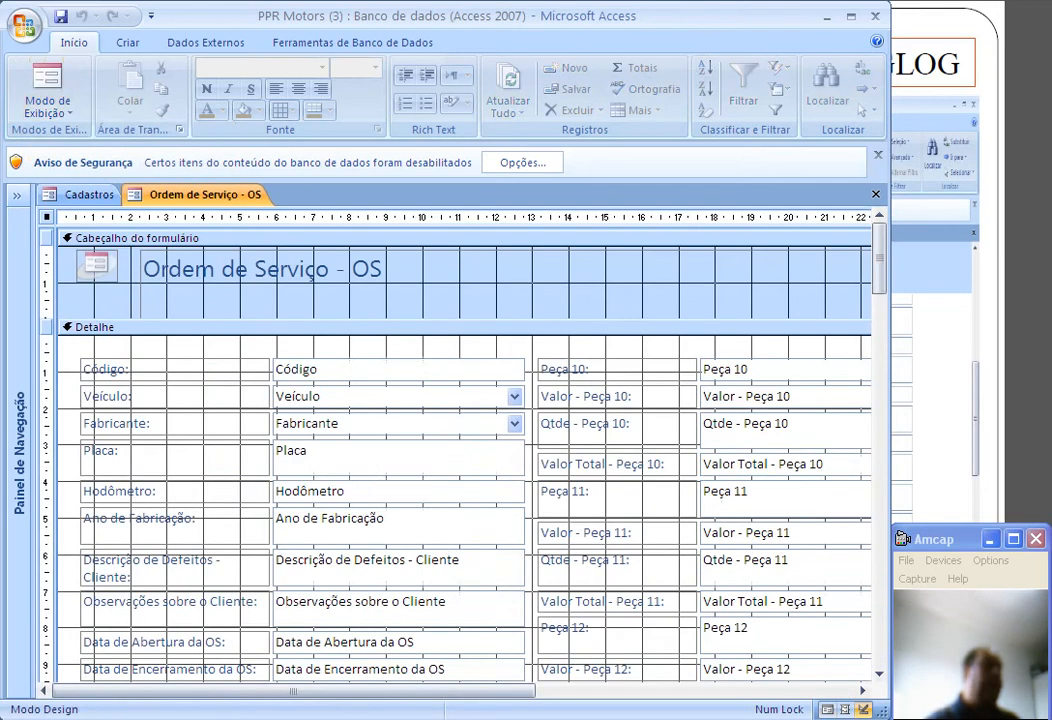
{"action": "scroll", "coordinate": [460, 450], "scroll_direction": "down", "scroll_amount": 15}
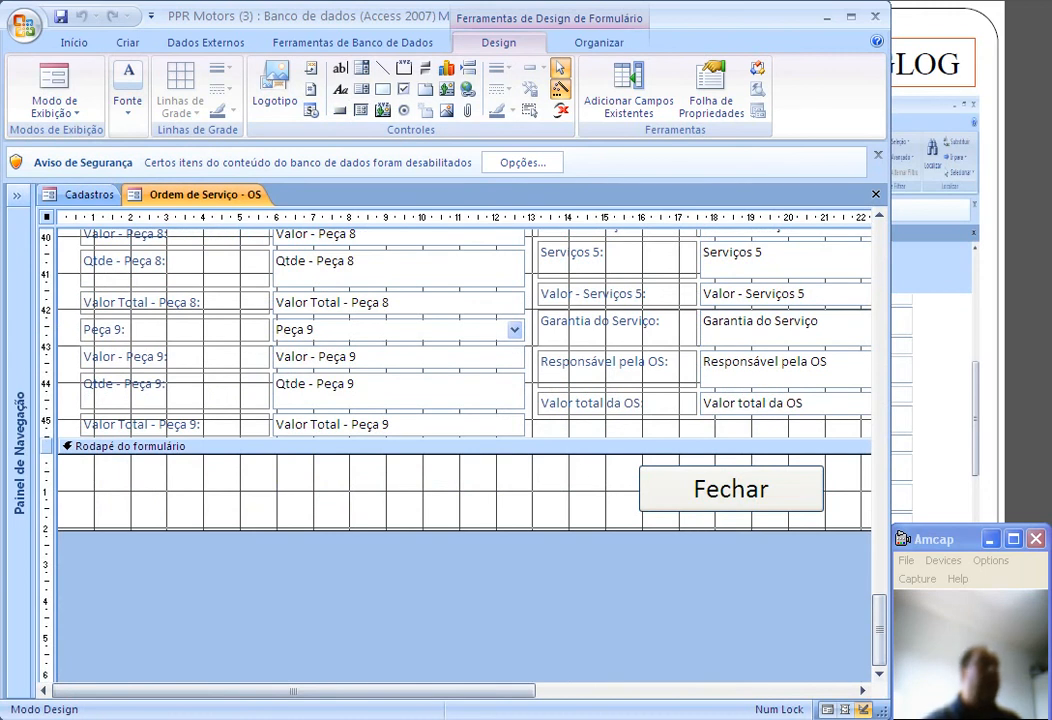
{"action": "mouse_move", "coordinate": [460, 531]}
{"action": "left_mouse_down"}
{"action": "mouse_move", "coordinate": [460, 550]}
{"action": "mouse_move", "coordinate": [460, 534]}
{"action": "left_mouse_up"}
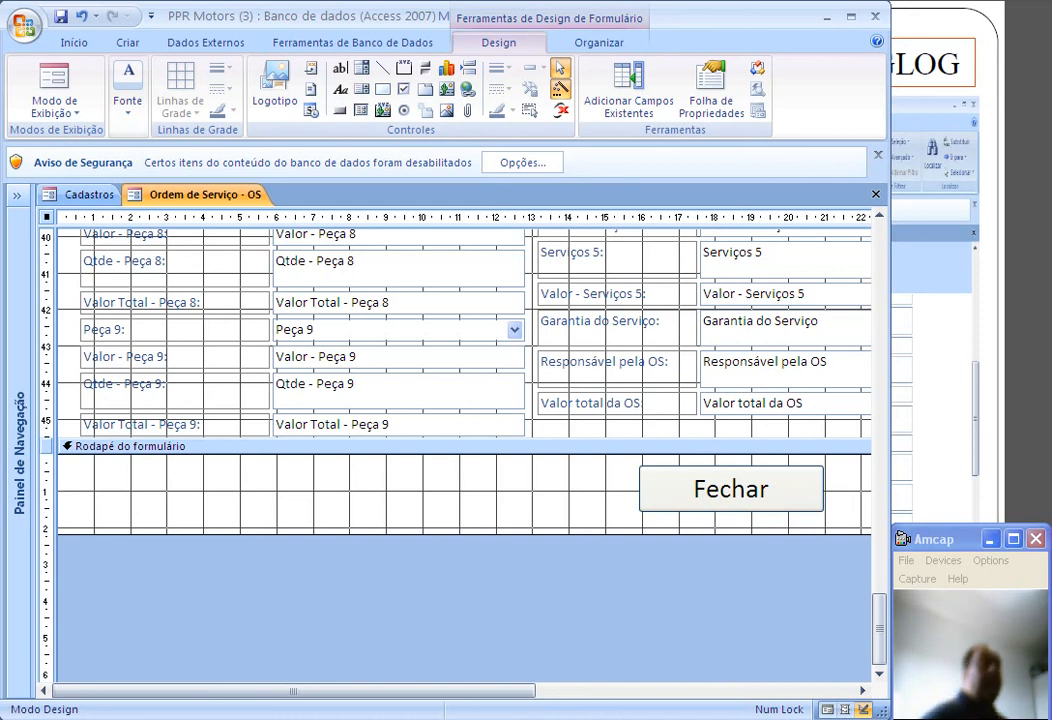
Return the service order form to form view and close it, saving the design changes.
{"action": "left_click", "coordinate": [54, 107]}
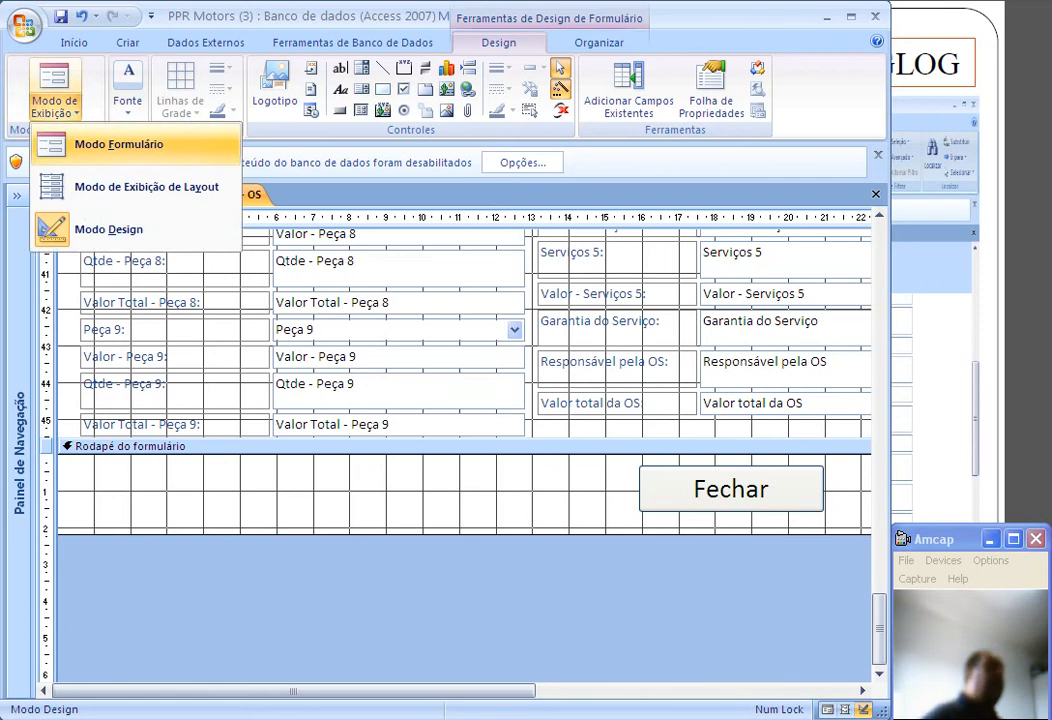
{"action": "left_click", "coordinate": [118, 144]}
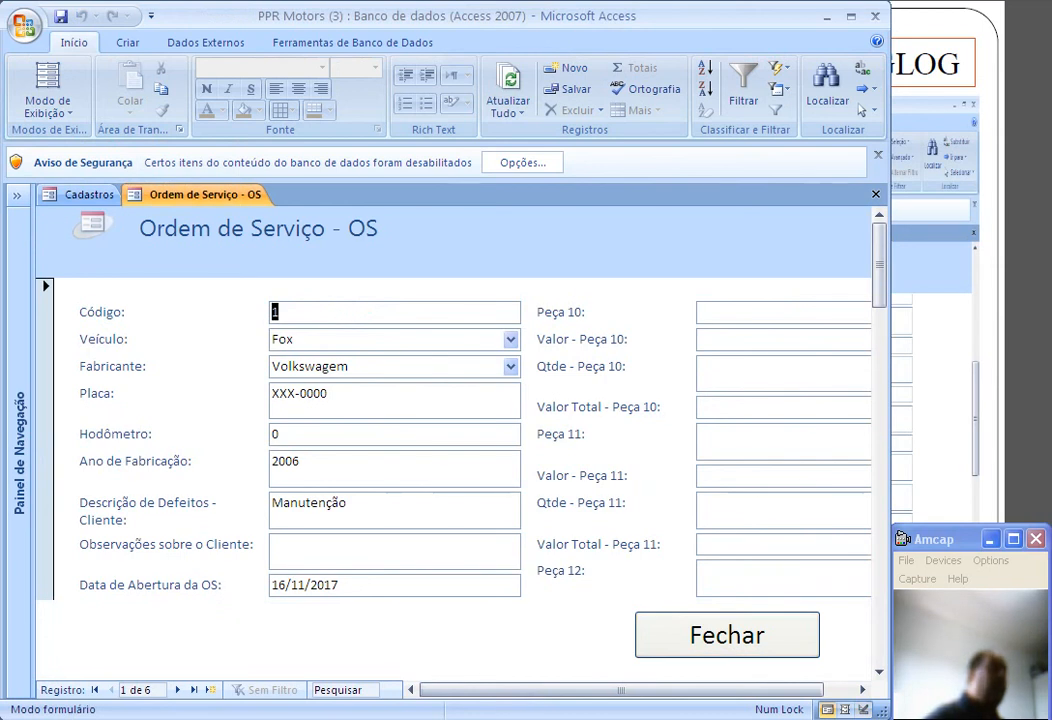
{"action": "left_click", "coordinate": [727, 635]}
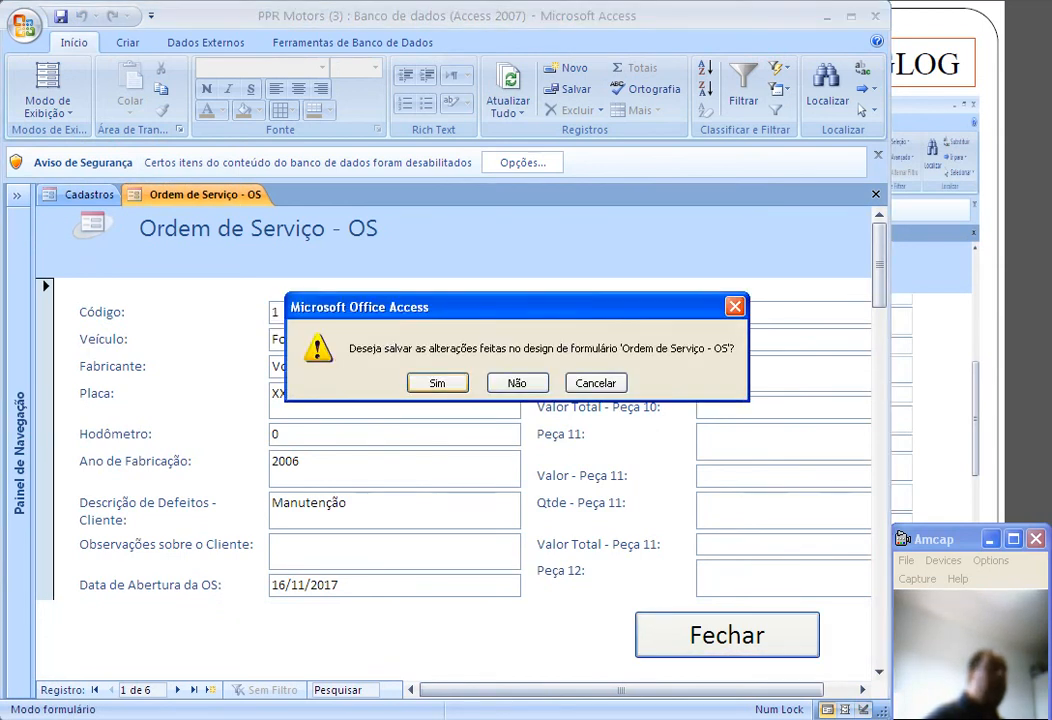
{"action": "left_click", "coordinate": [437, 383]}
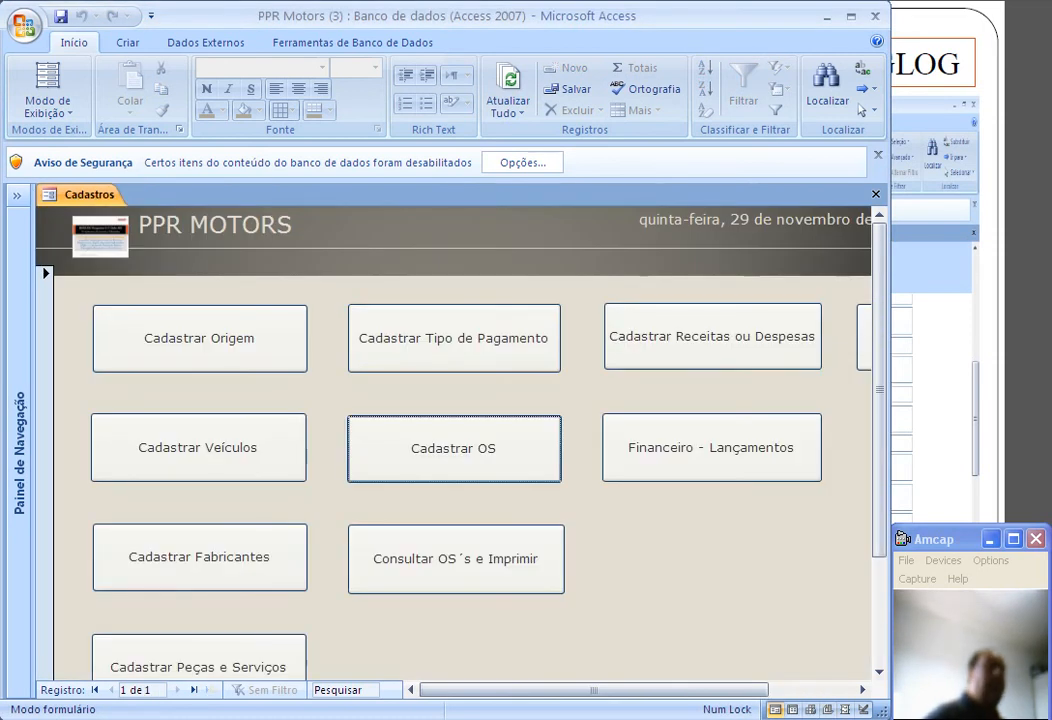
Look over the Cadastros options, switch to the presentation and advance to the Consultar OS e Imprimir slide.
{"action": "scroll", "coordinate": [460, 470], "scroll_direction": "down", "scroll_amount": 3}
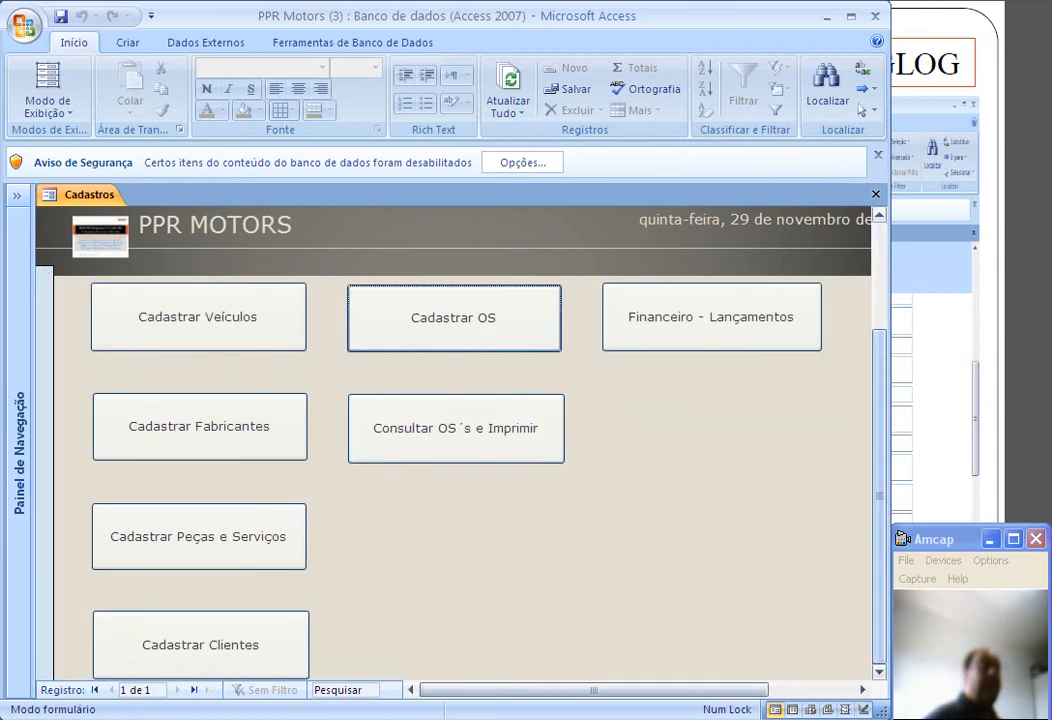
{"action": "scroll", "coordinate": [460, 470], "scroll_direction": "up", "scroll_amount": 3}
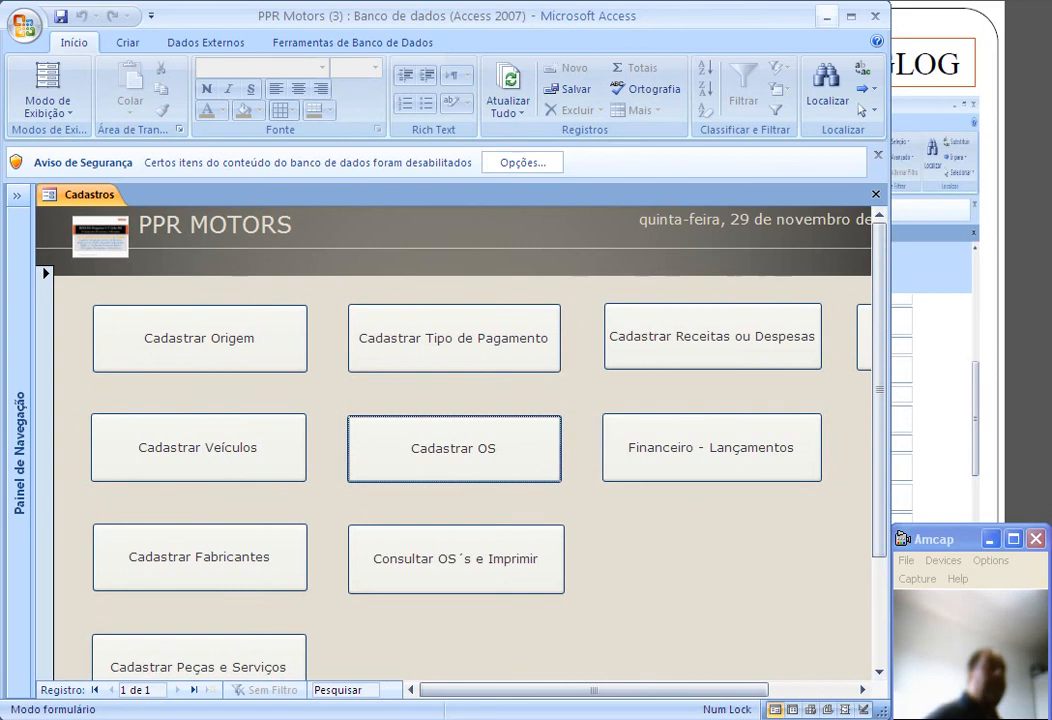
{"action": "left_click", "coordinate": [826, 16]}
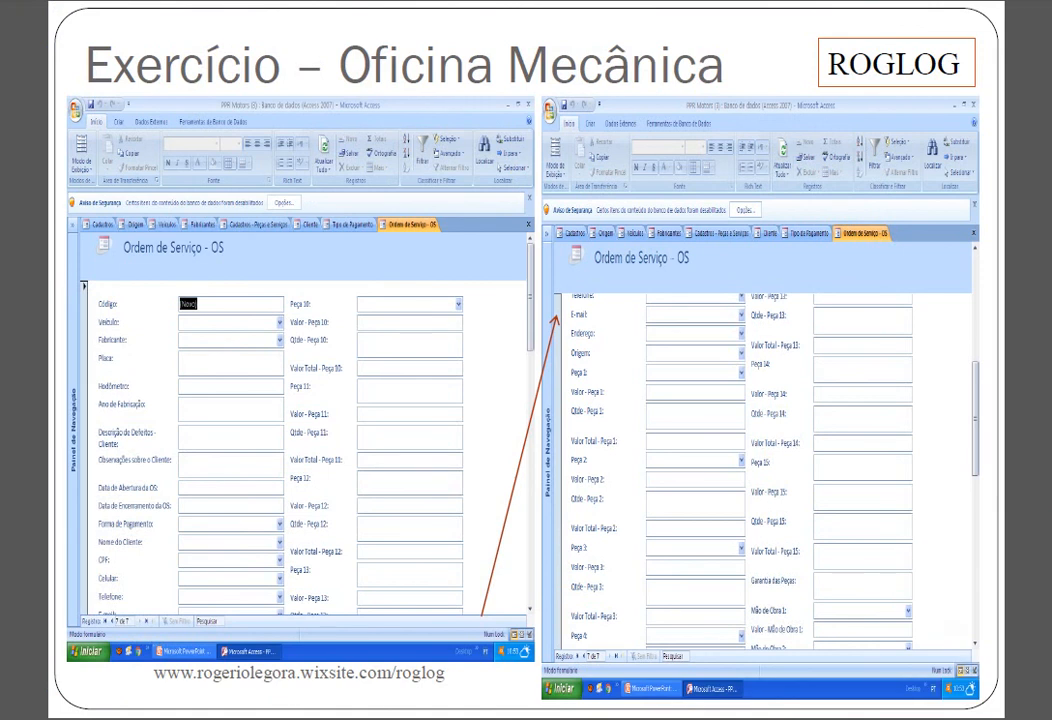
{"action": "key", "text": "Right"}
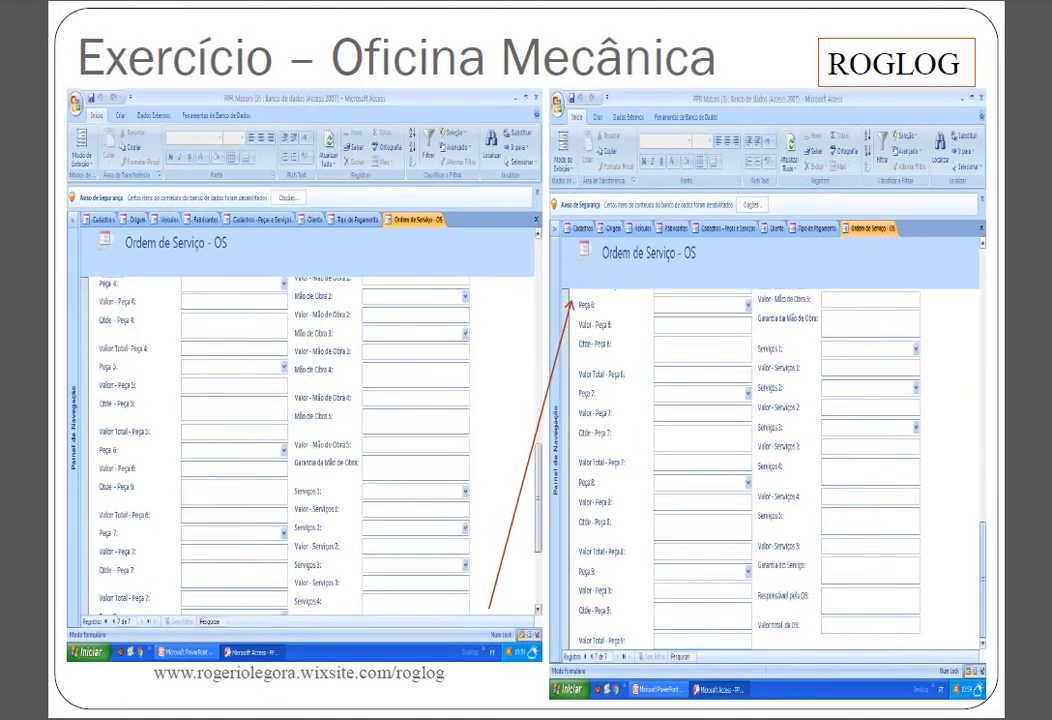
{"action": "key", "text": "Right"}
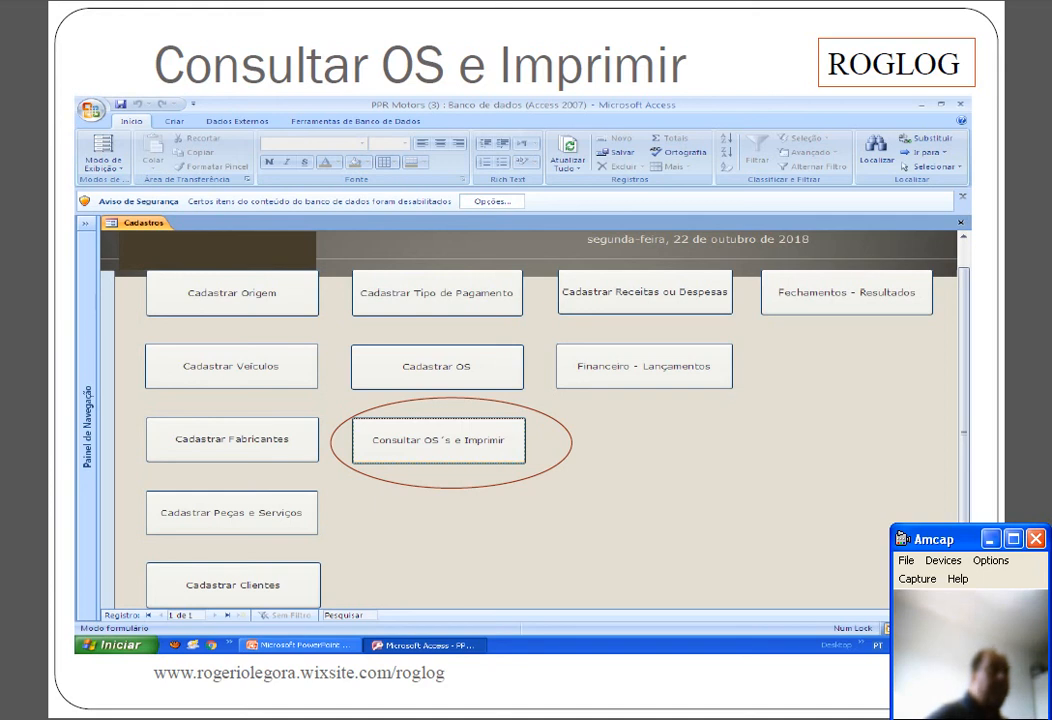
Switch back to the PPR Motors database in Access and open Consultar OS´s e Imprimir from Cadastros.
{"action": "key", "text": "alt+Tab"}
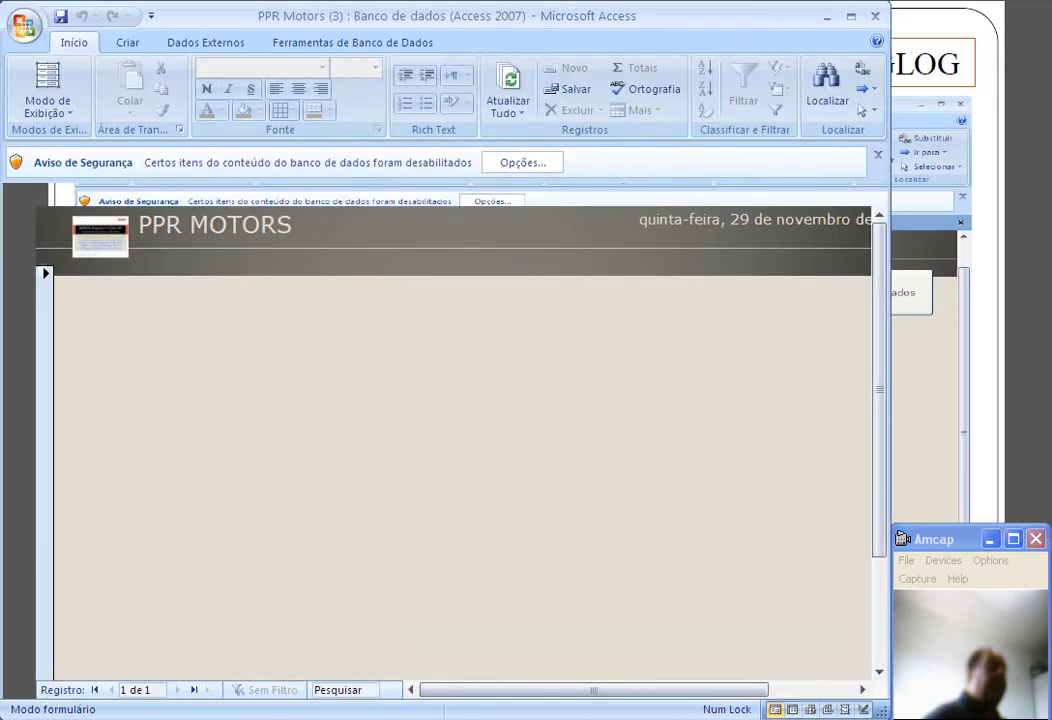
{"action": "scroll", "coordinate": [460, 470], "scroll_direction": "down", "scroll_amount": 2}
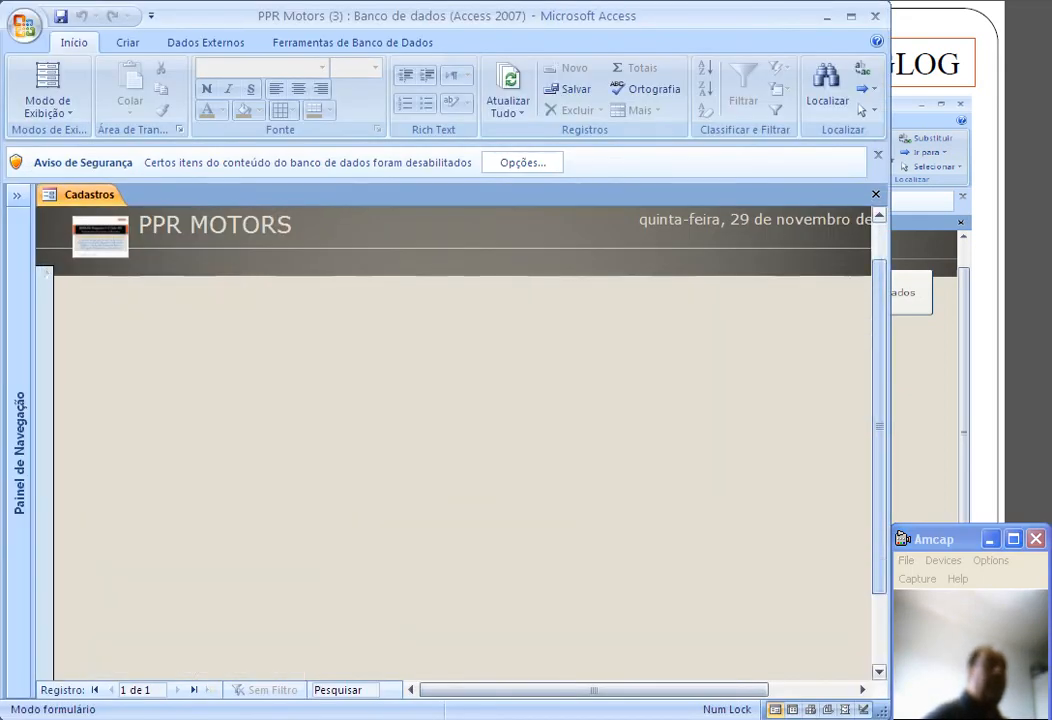
{"action": "scroll", "coordinate": [460, 470], "scroll_direction": "up", "scroll_amount": 2}
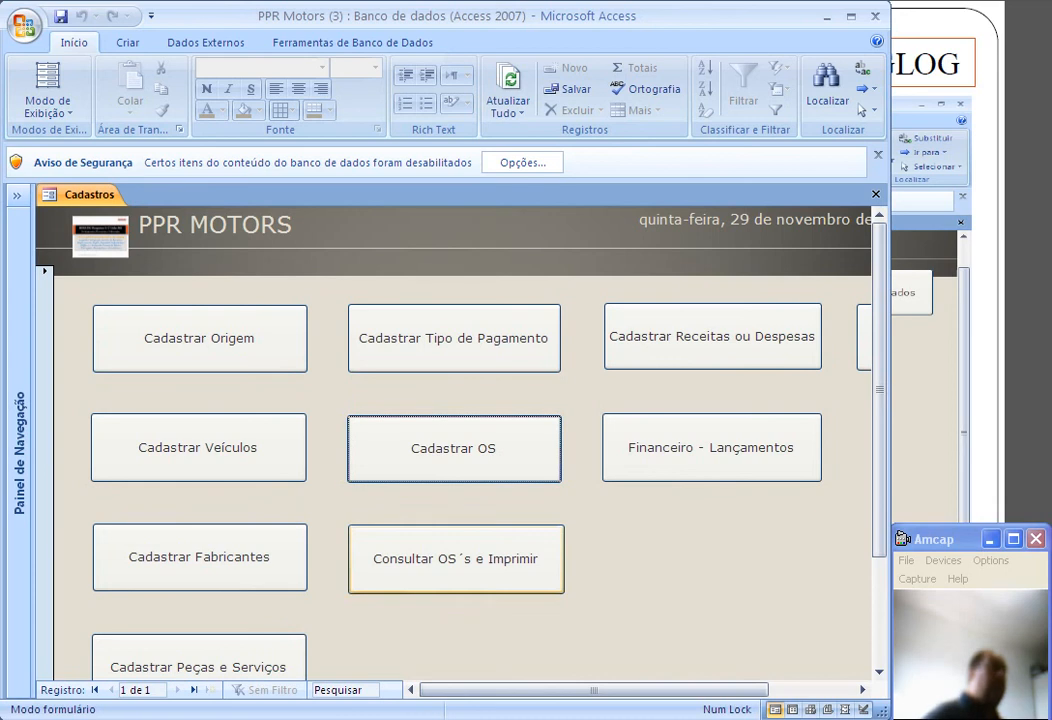
{"action": "left_click", "coordinate": [456, 559]}
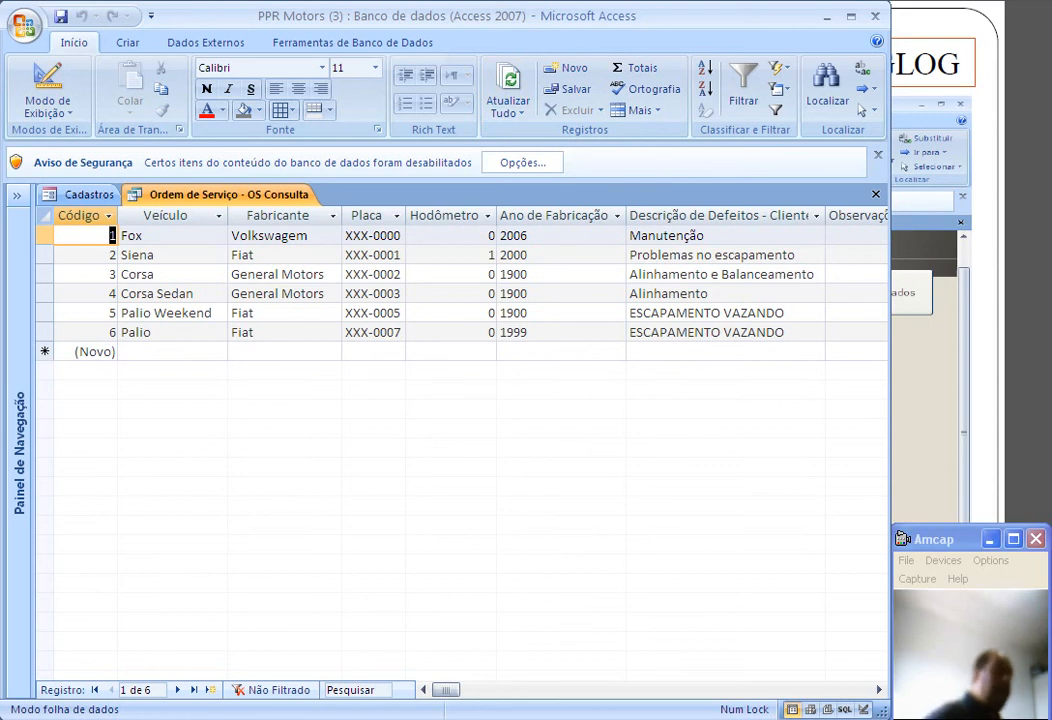
Try out the simple query wizard with all fields of Ordem de Serviço - OS Consulta selected.
{"action": "left_click", "coordinate": [127, 42]}
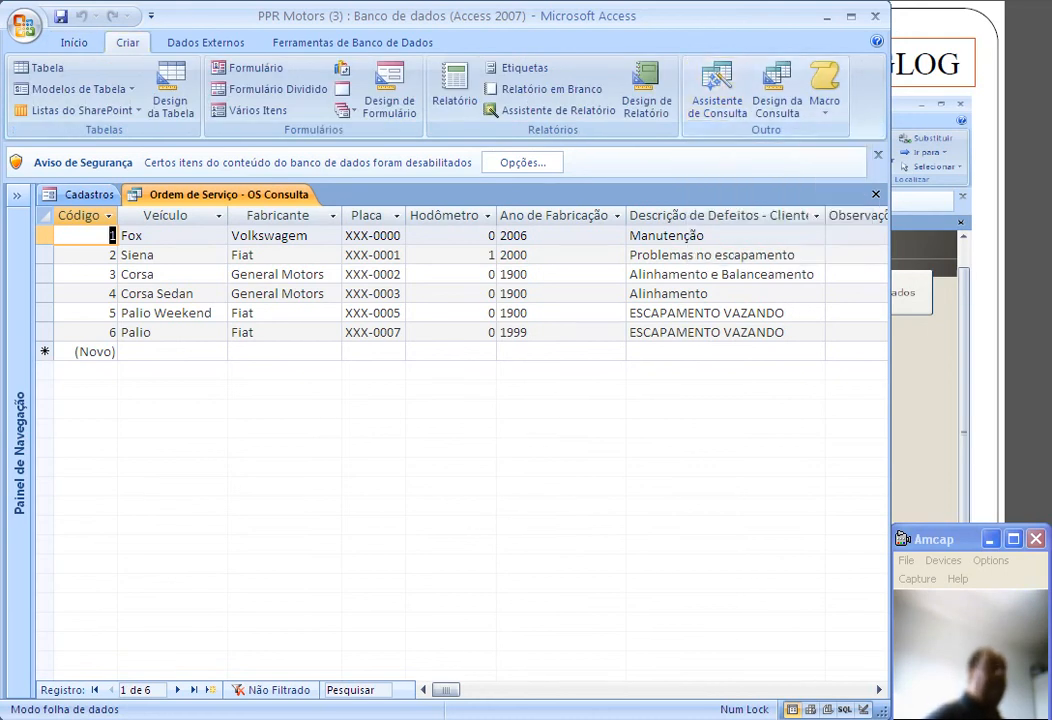
{"action": "left_click", "coordinate": [717, 90]}
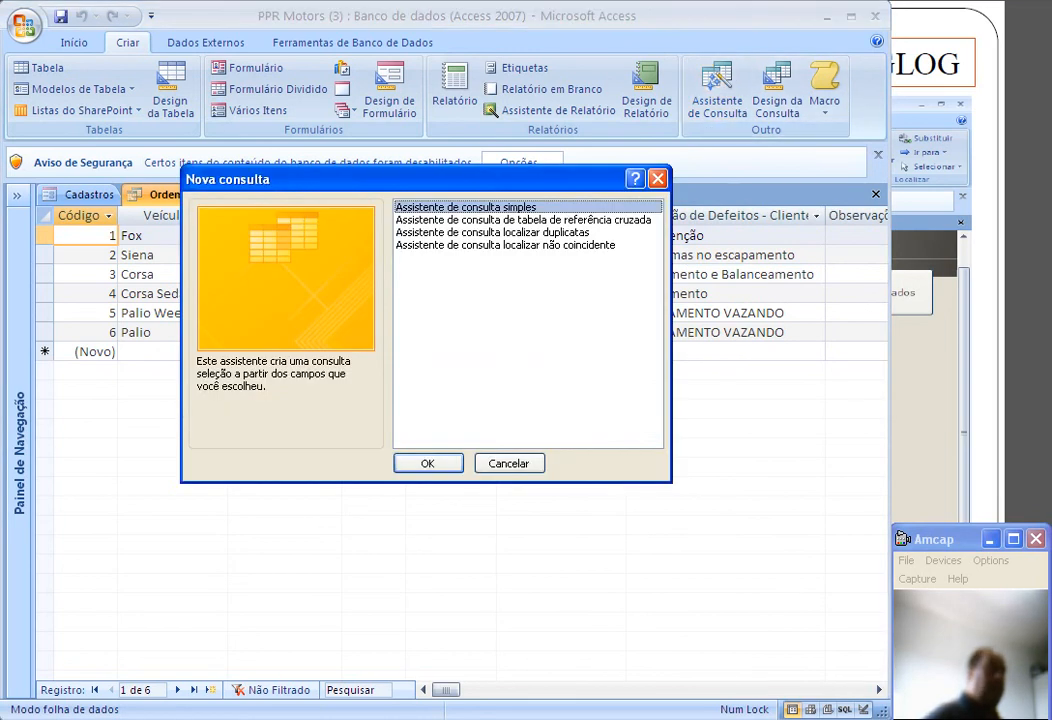
{"action": "key", "text": "Return"}
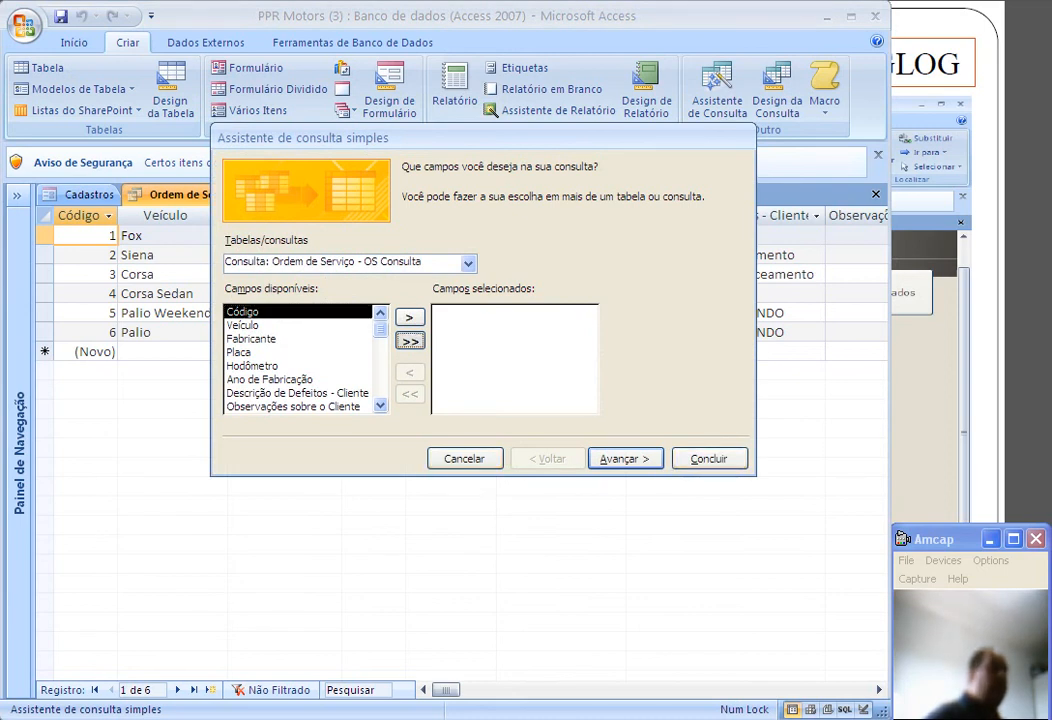
{"action": "left_click", "coordinate": [410, 341]}
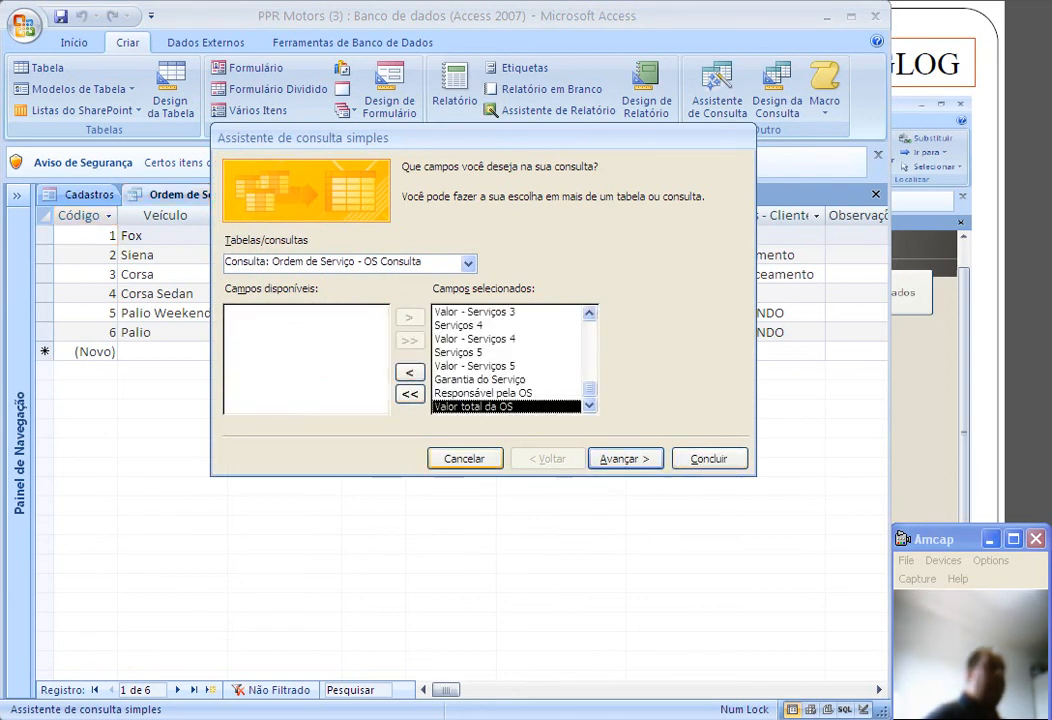
{"action": "left_click", "coordinate": [708, 458]}
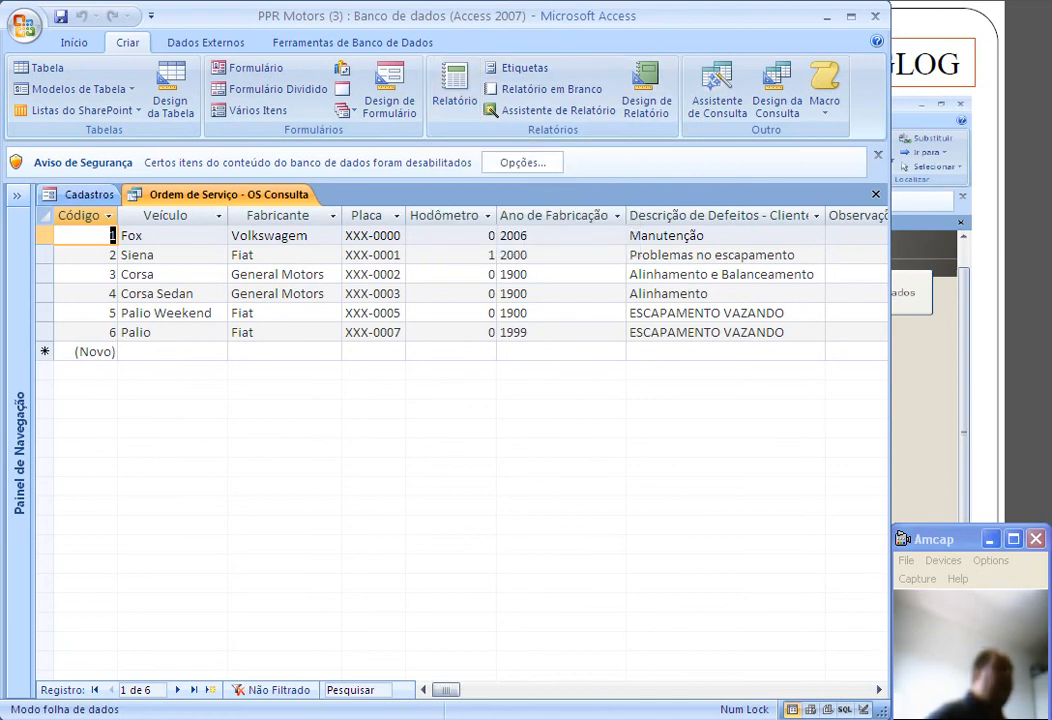
Filter the Ordem de Serviço - OS Consulta query to show only the record with Código 6.
{"action": "left_click", "coordinate": [82, 216]}
{"action": "left_click", "coordinate": [108, 216]}
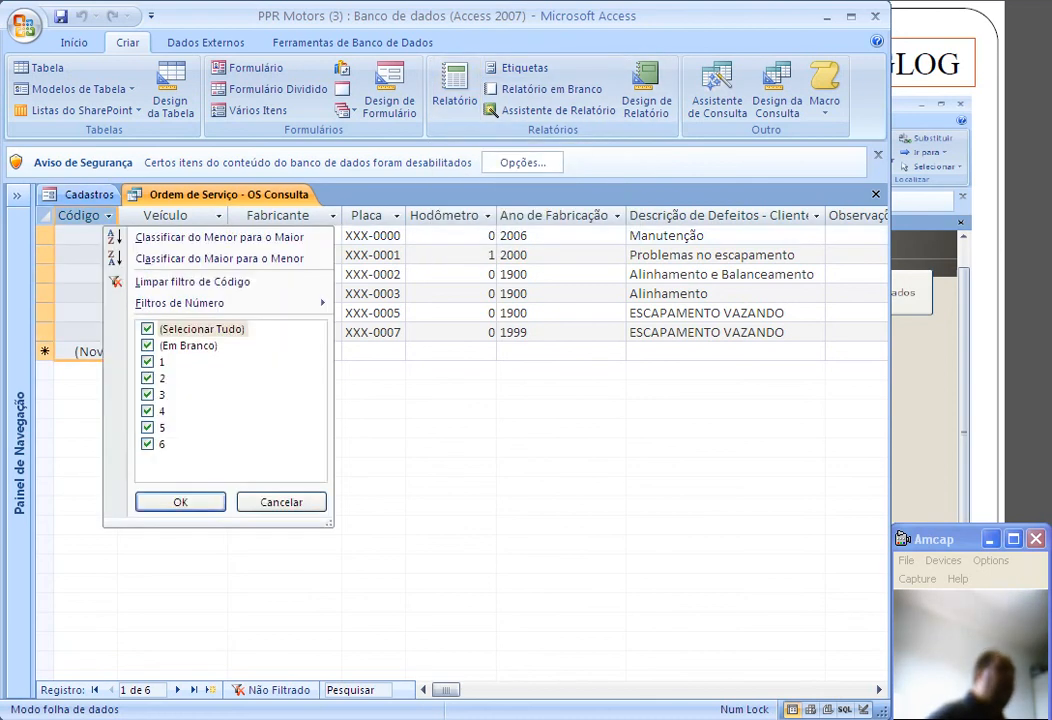
{"action": "left_click", "coordinate": [148, 329]}
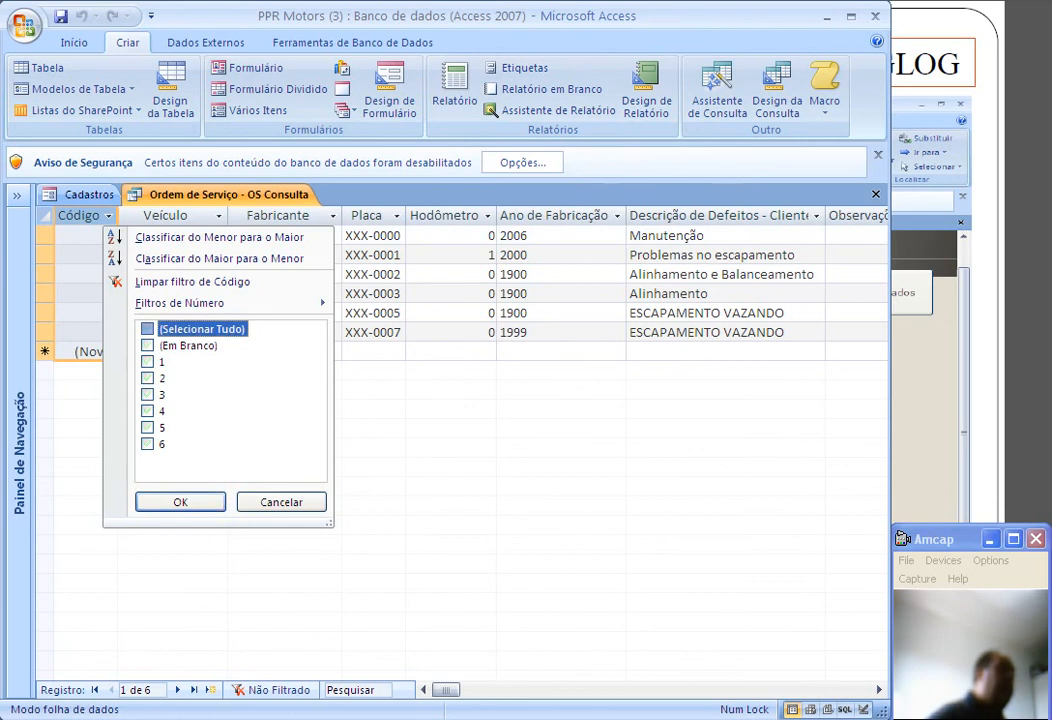
{"action": "left_click", "coordinate": [148, 444]}
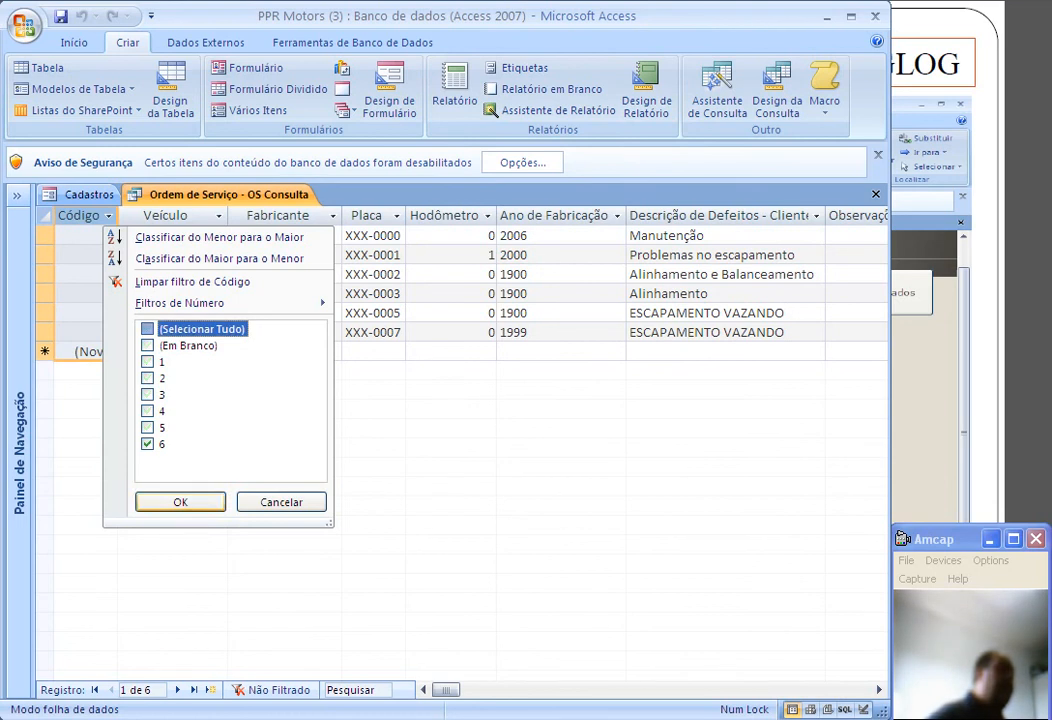
{"action": "left_click", "coordinate": [180, 502]}
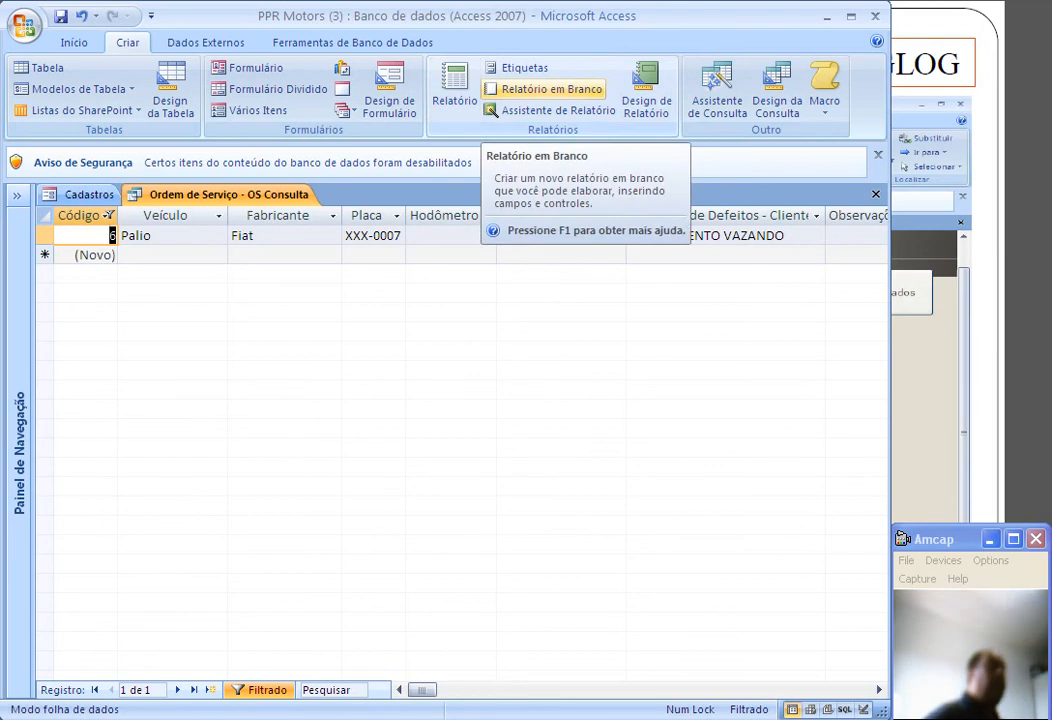
Create a blank report and collapse the Cadastros - Peças e Serviços table in its field list.
{"action": "left_click", "coordinate": [551, 89]}
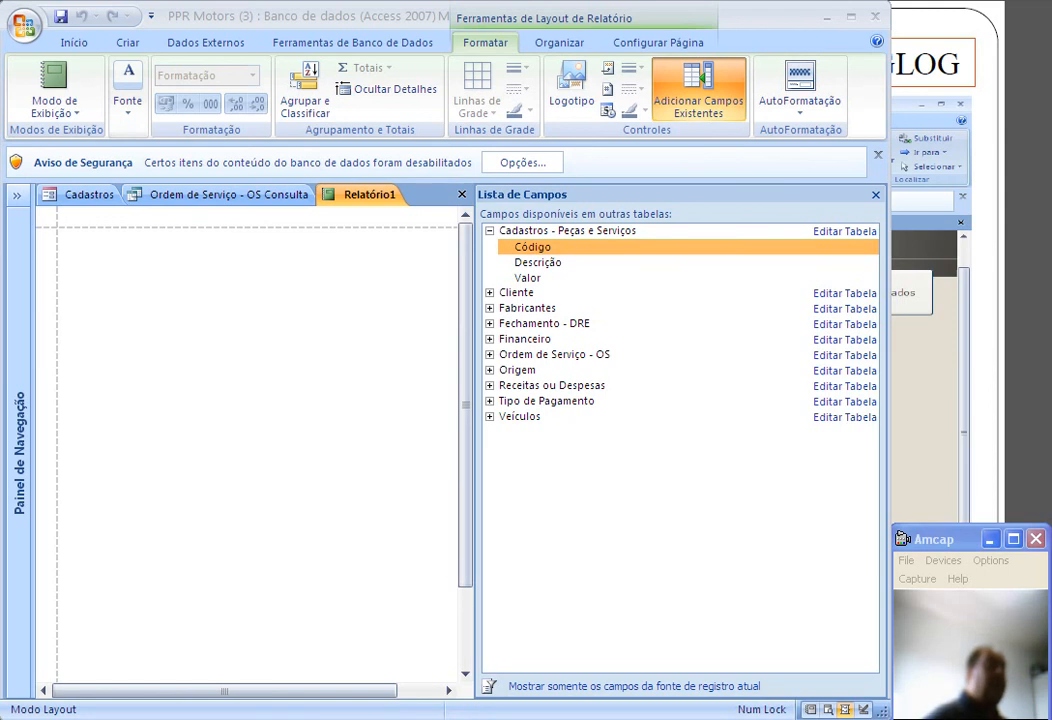
{"action": "left_click", "coordinate": [489, 231]}
{"action": "left_click", "coordinate": [489, 231]}
{"action": "left_click", "coordinate": [489, 231]}
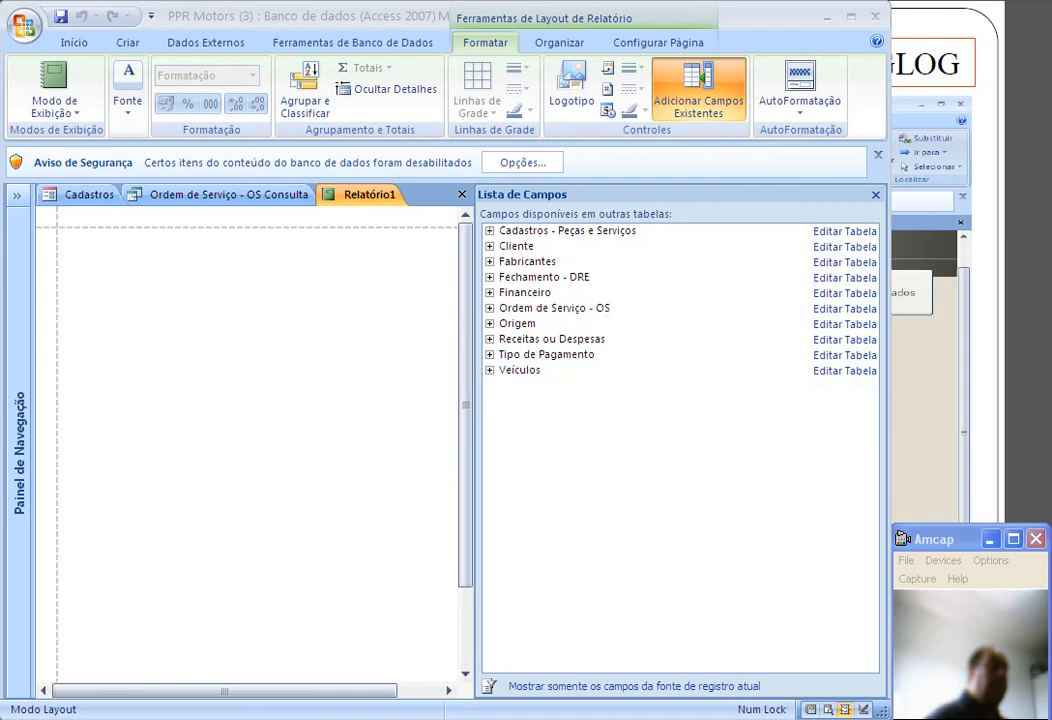
Close the blank report together with its field list.
{"action": "left_click", "coordinate": [489, 246]}
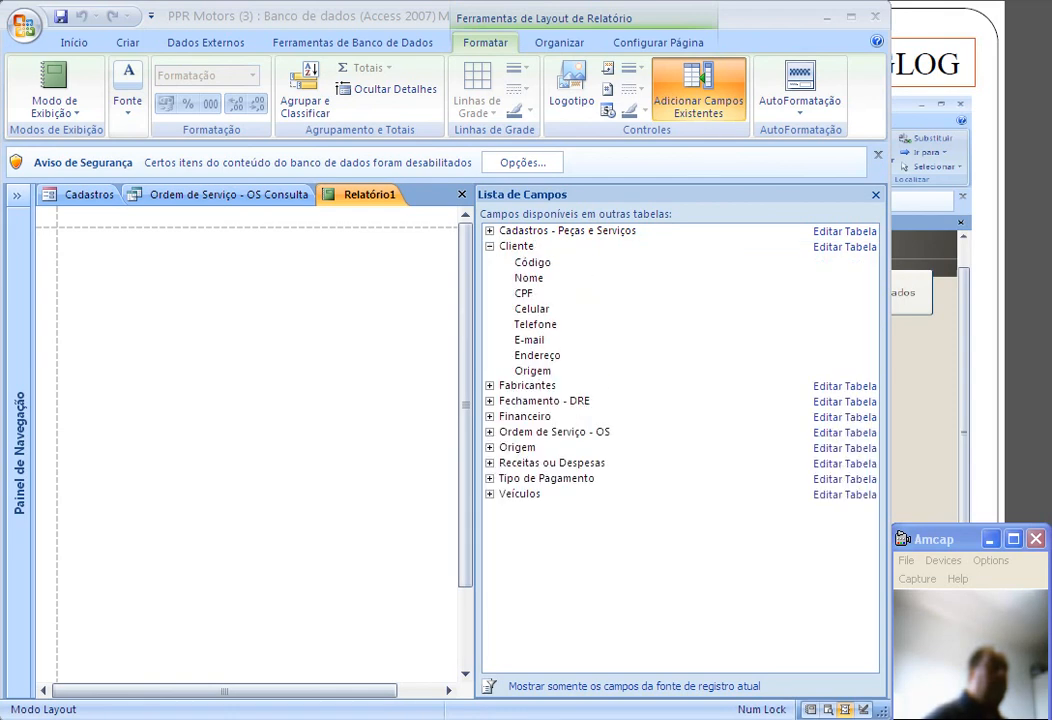
{"action": "left_click", "coordinate": [489, 231]}
{"action": "left_click", "coordinate": [875, 195]}
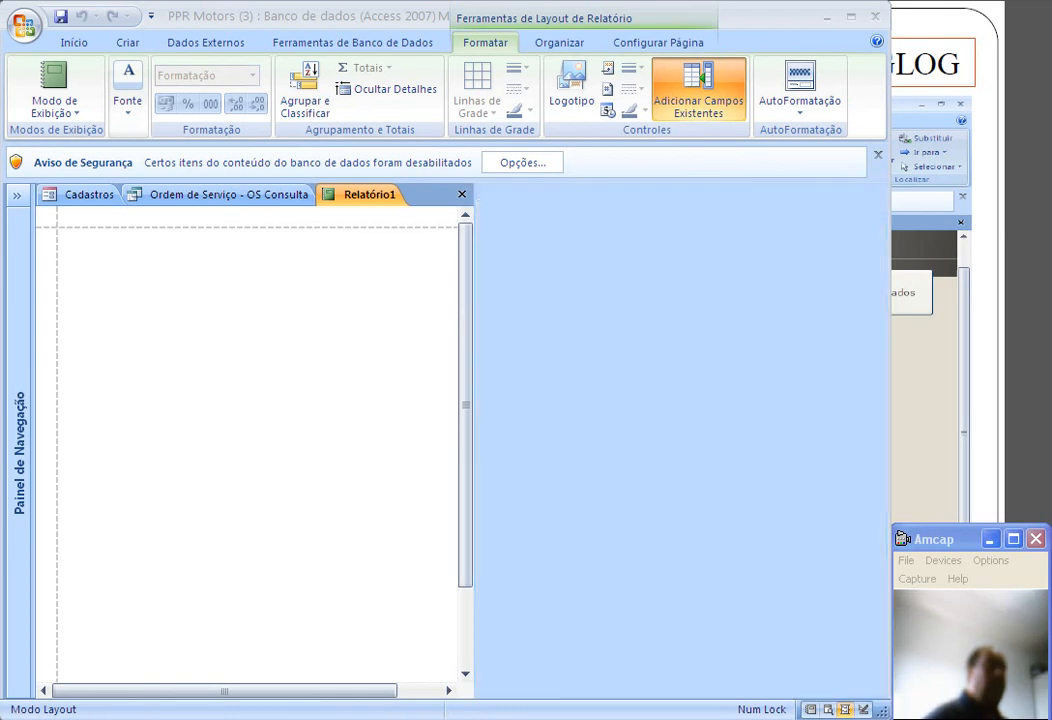
{"action": "right_click", "coordinate": [348, 197]}
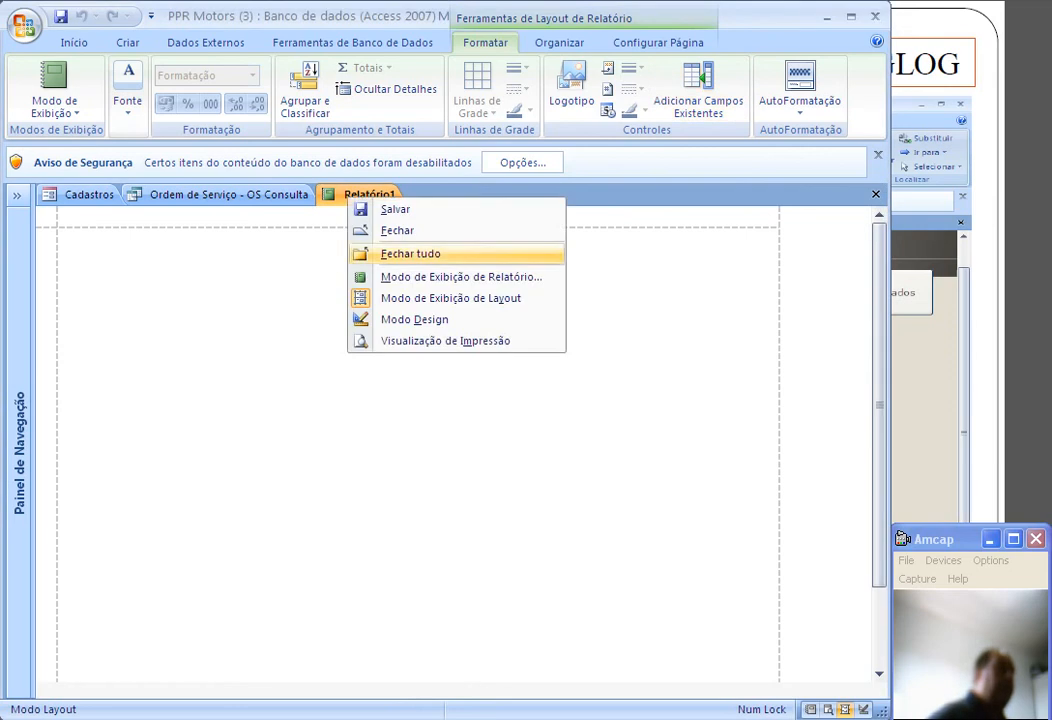
{"action": "left_click", "coordinate": [397, 230]}
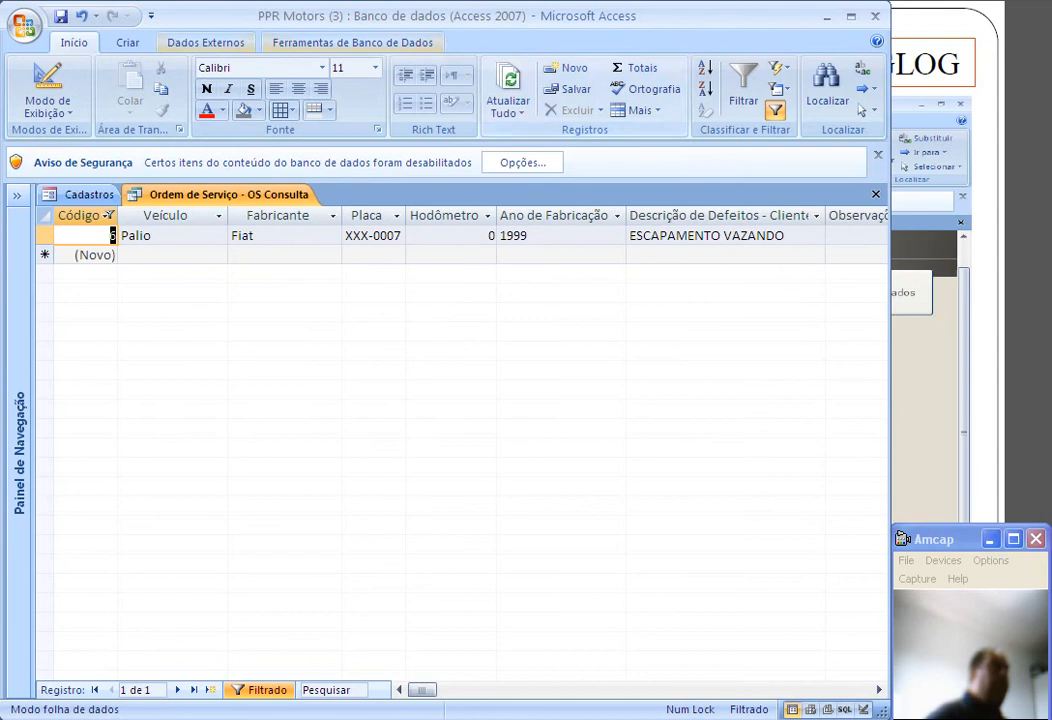
Create a report from the filtered Ordem de Serviço - OS Consulta query, saving the query and accepting individual field selection.
{"action": "left_click", "coordinate": [127, 42]}
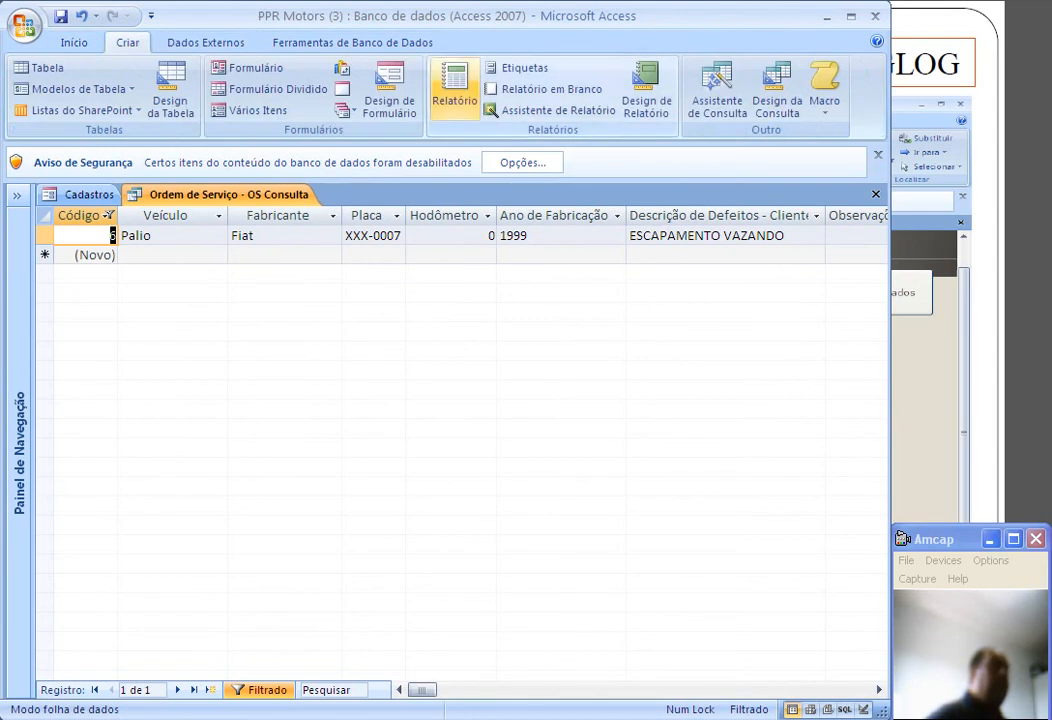
{"action": "left_click", "coordinate": [455, 90]}
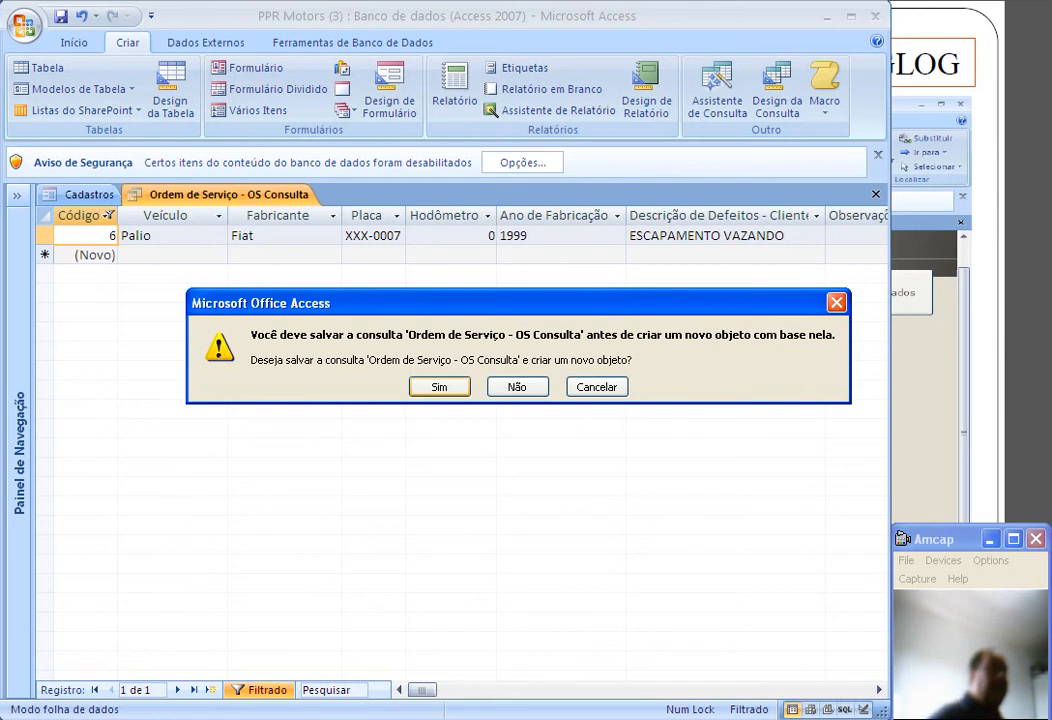
{"action": "key", "text": "Return"}
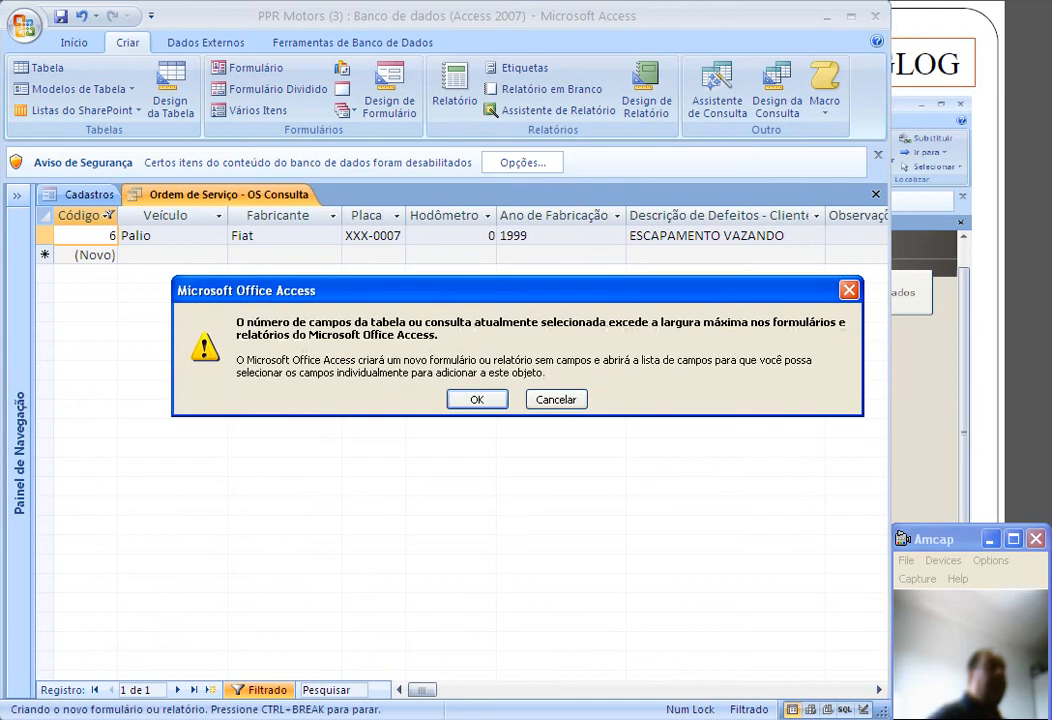
{"action": "key", "text": "Return"}
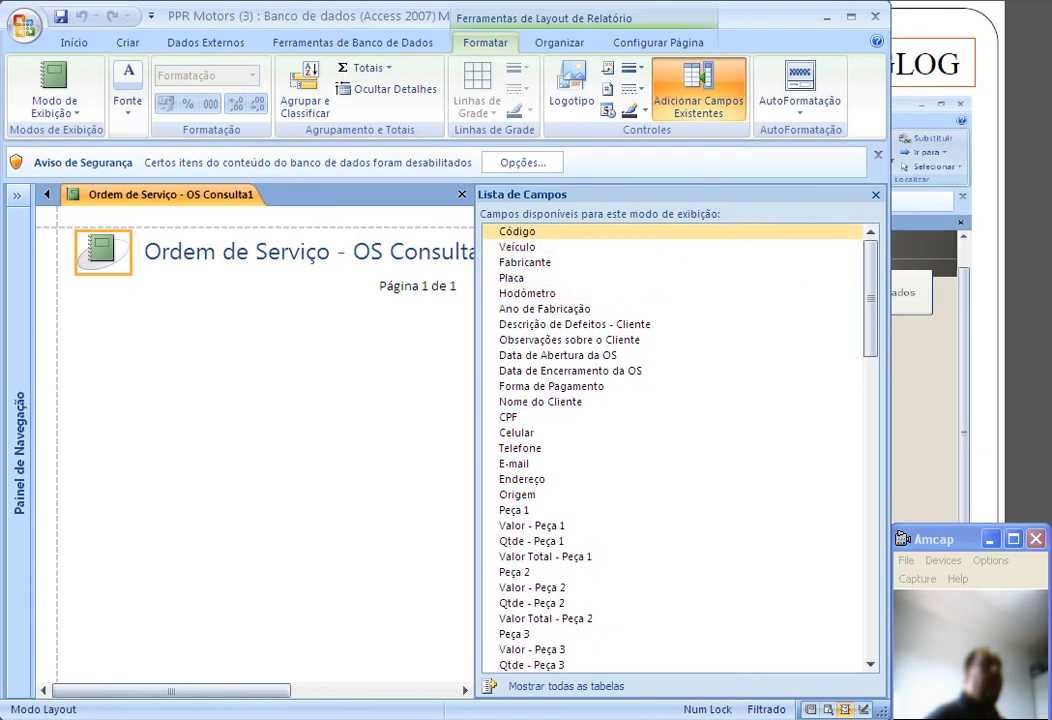
Add the Código field to the report and arrange it in a stacked layout.
{"action": "left_click", "coordinate": [518, 232]}
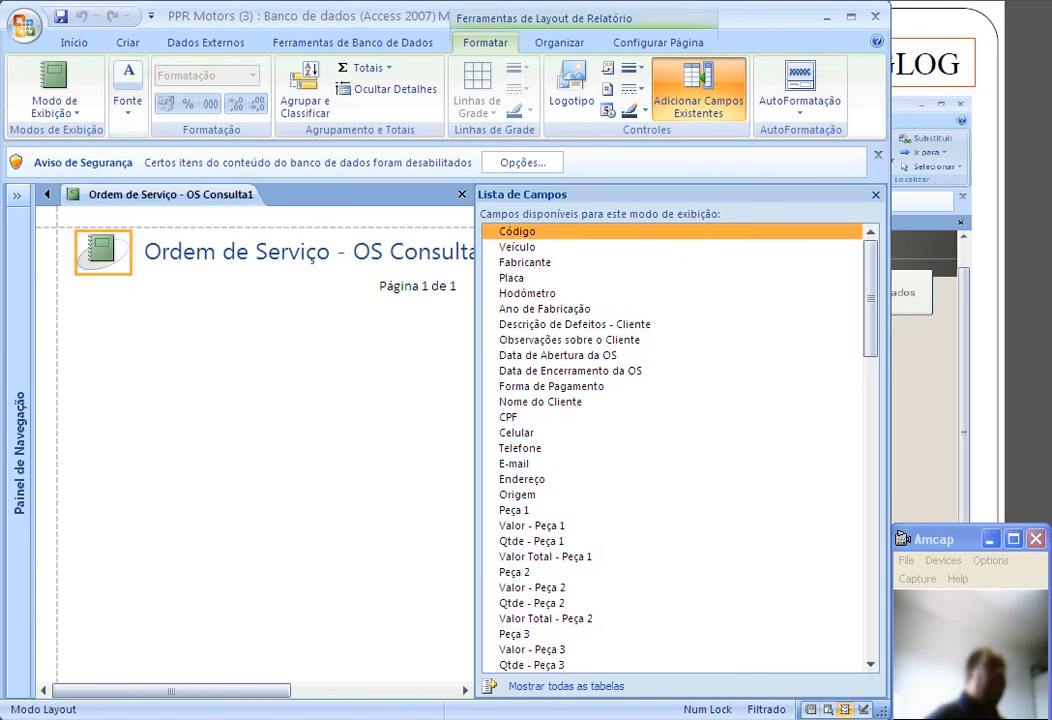
{"action": "double_click", "coordinate": [518, 232]}
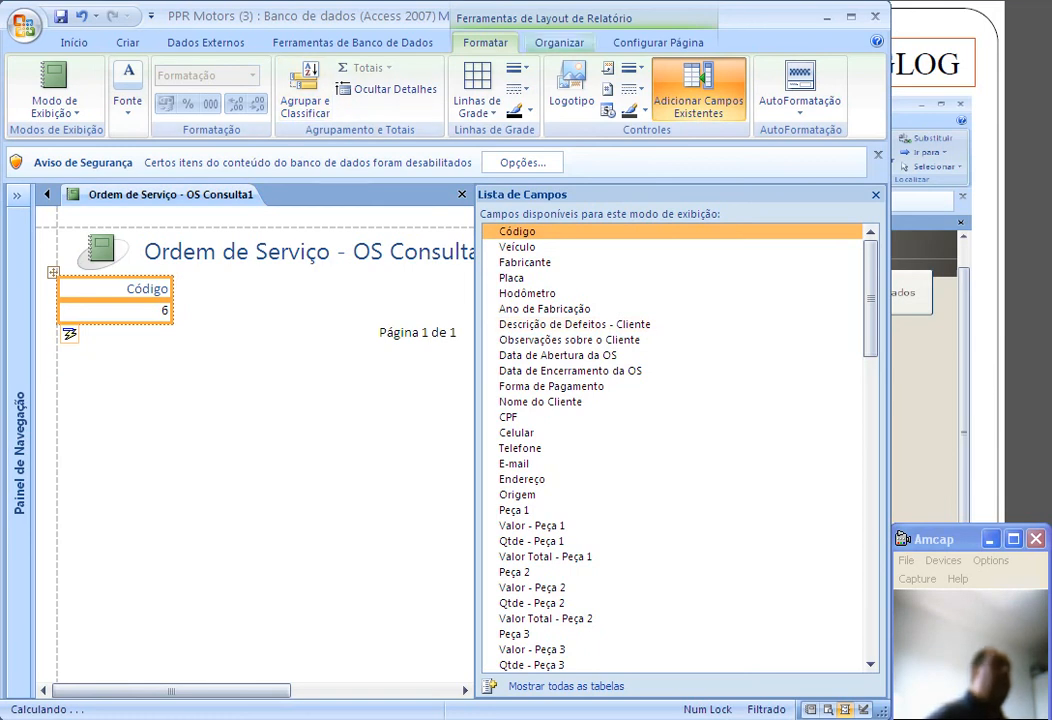
{"action": "left_click", "coordinate": [559, 42]}
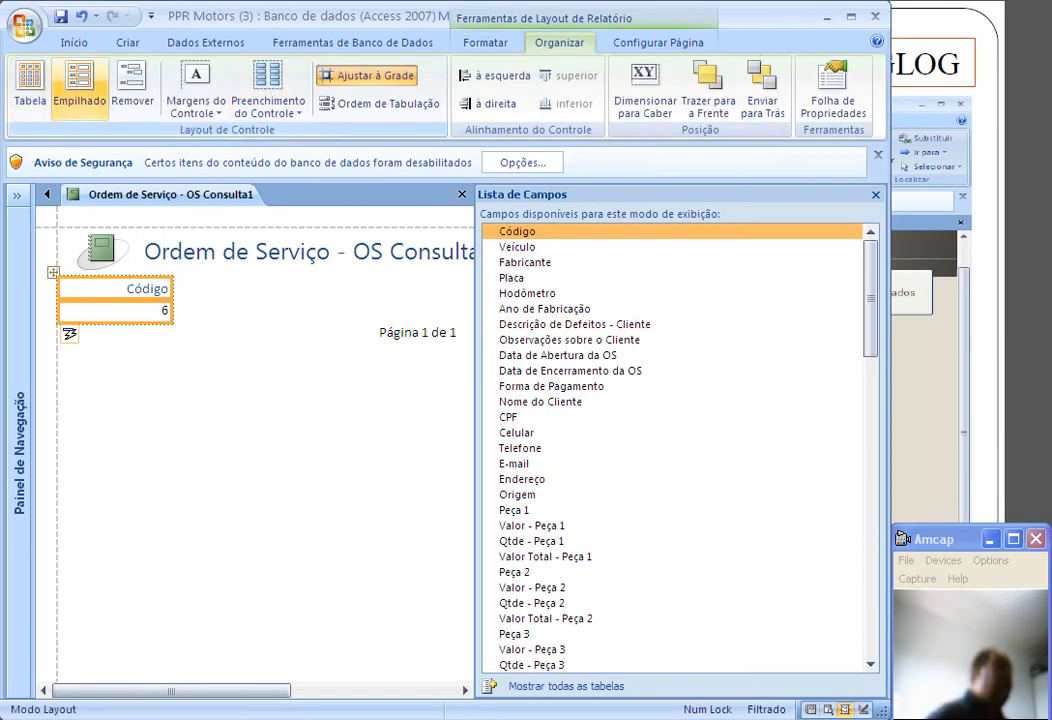
{"action": "left_click", "coordinate": [79, 85]}
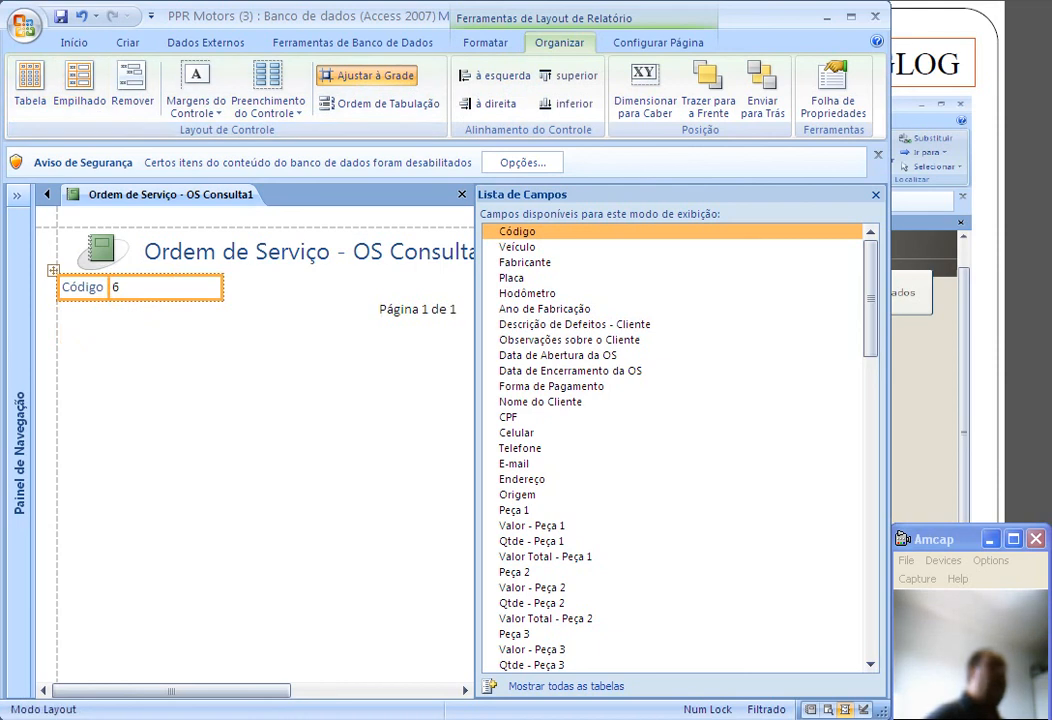
Add the Veículo, Fabricante, Placa, Hodômetro, Ano de Fabricação and Descrição de Defeitos - Cliente fields to the report.
{"action": "left_click", "coordinate": [517, 247]}
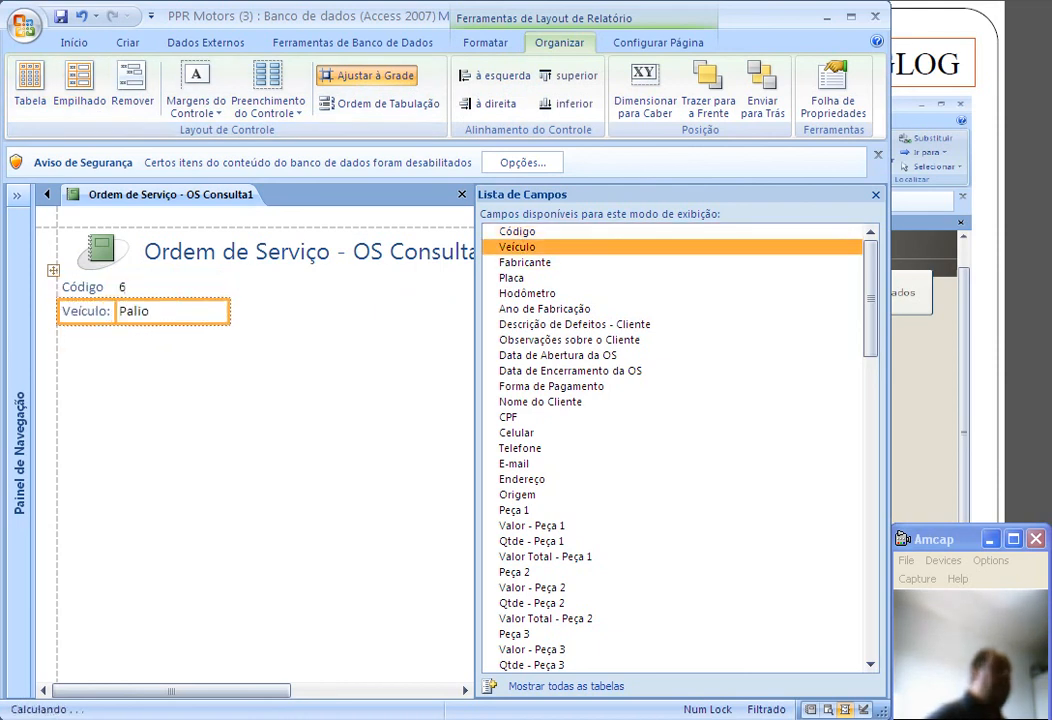
{"action": "double_click", "coordinate": [525, 262]}
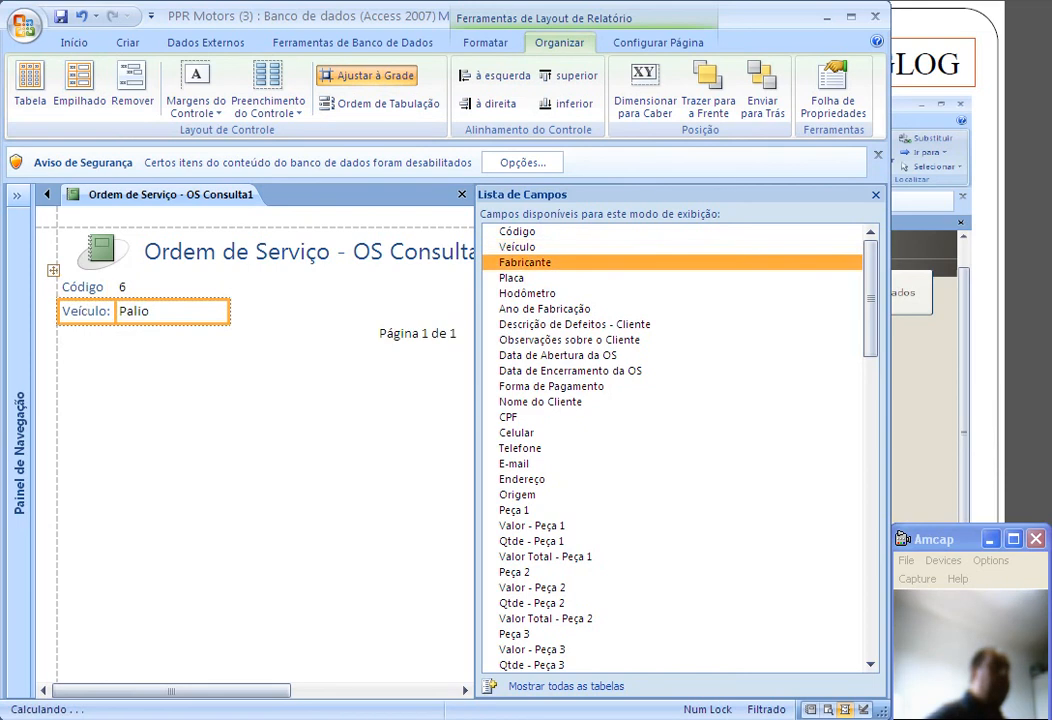
{"action": "double_click", "coordinate": [512, 278]}
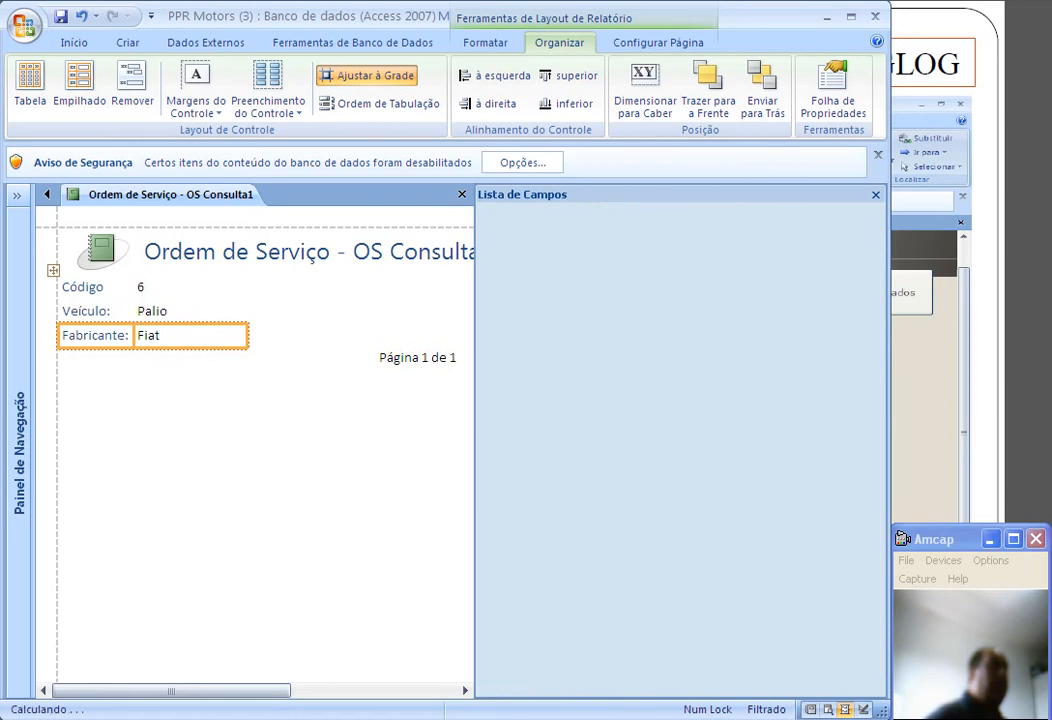
{"action": "double_click", "coordinate": [526, 294]}
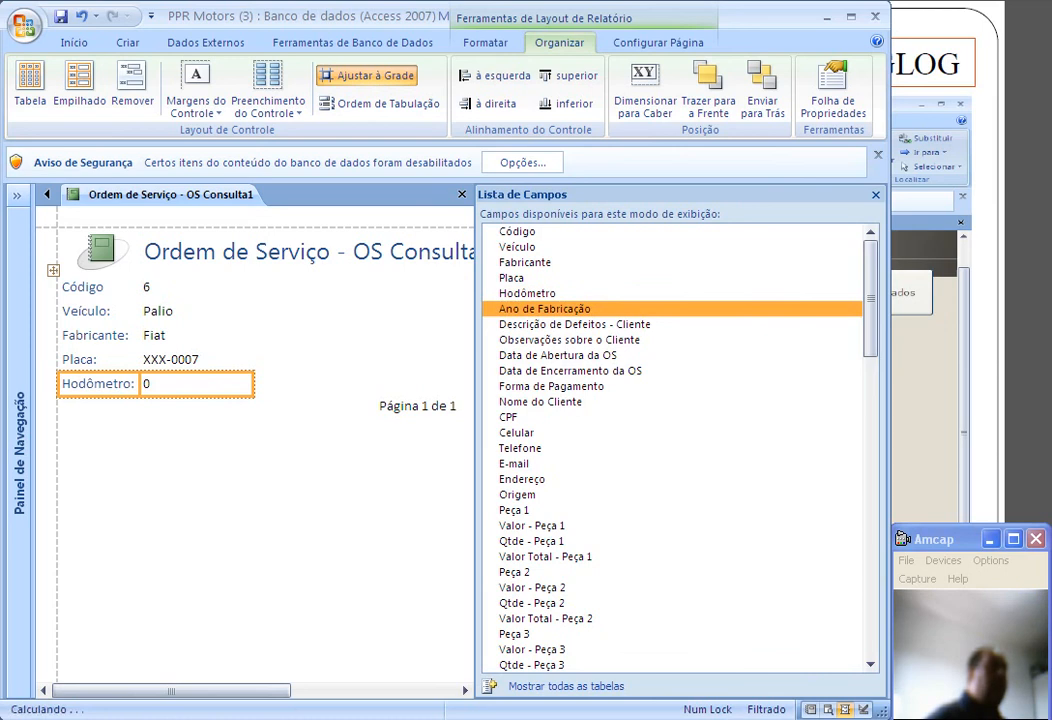
{"action": "double_click", "coordinate": [540, 325]}
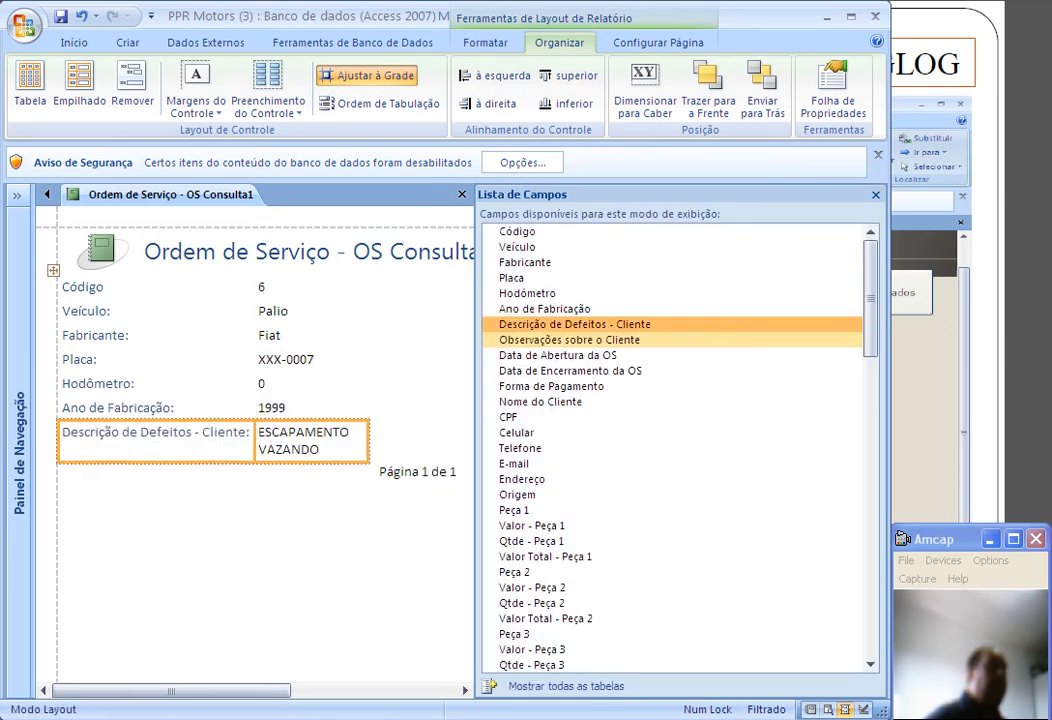
Add Observações sobre o Cliente, Data de Abertura da OS, Data de Encerramento da OS and Forma de Pagamento to the report.
{"action": "double_click", "coordinate": [569, 340]}
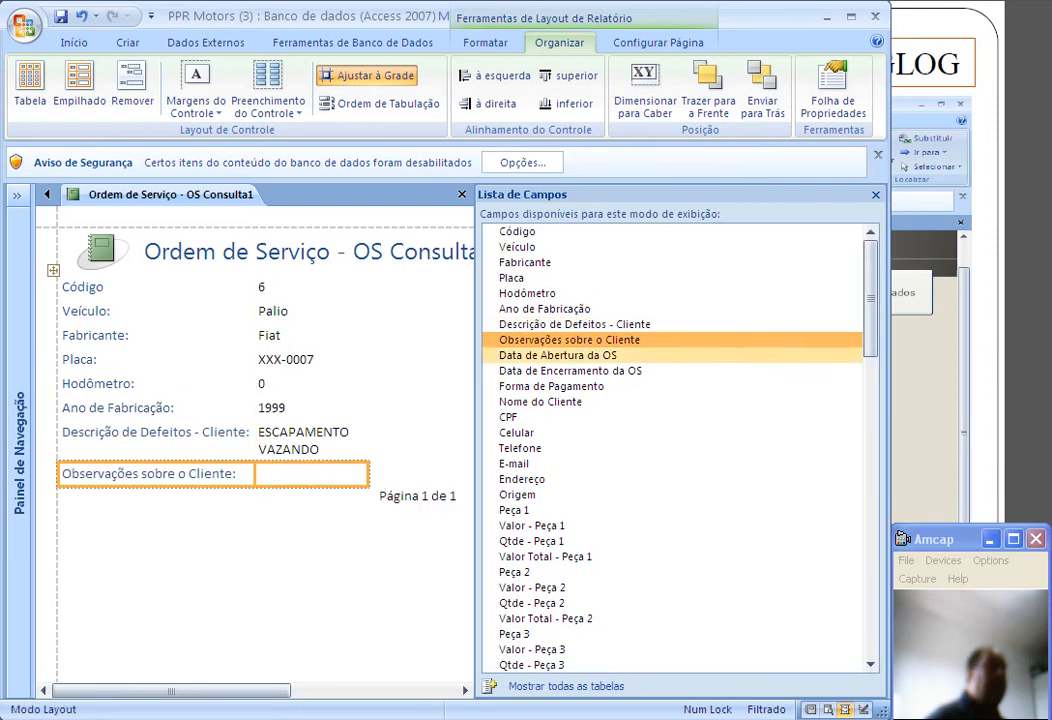
{"action": "double_click", "coordinate": [558, 355]}
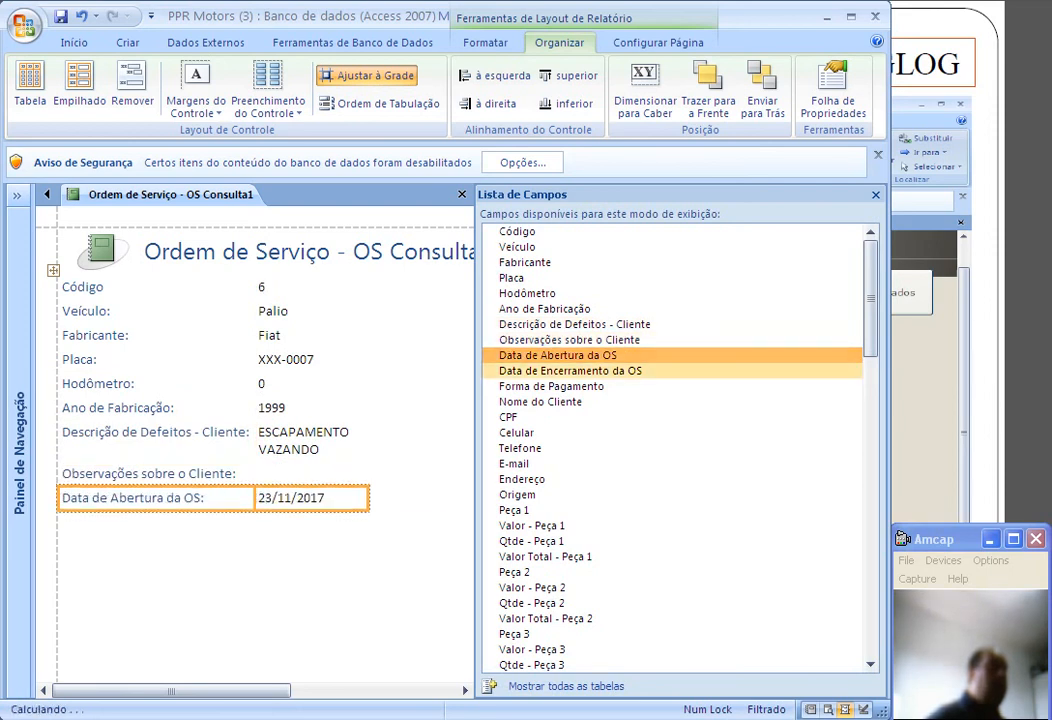
{"action": "double_click", "coordinate": [570, 371]}
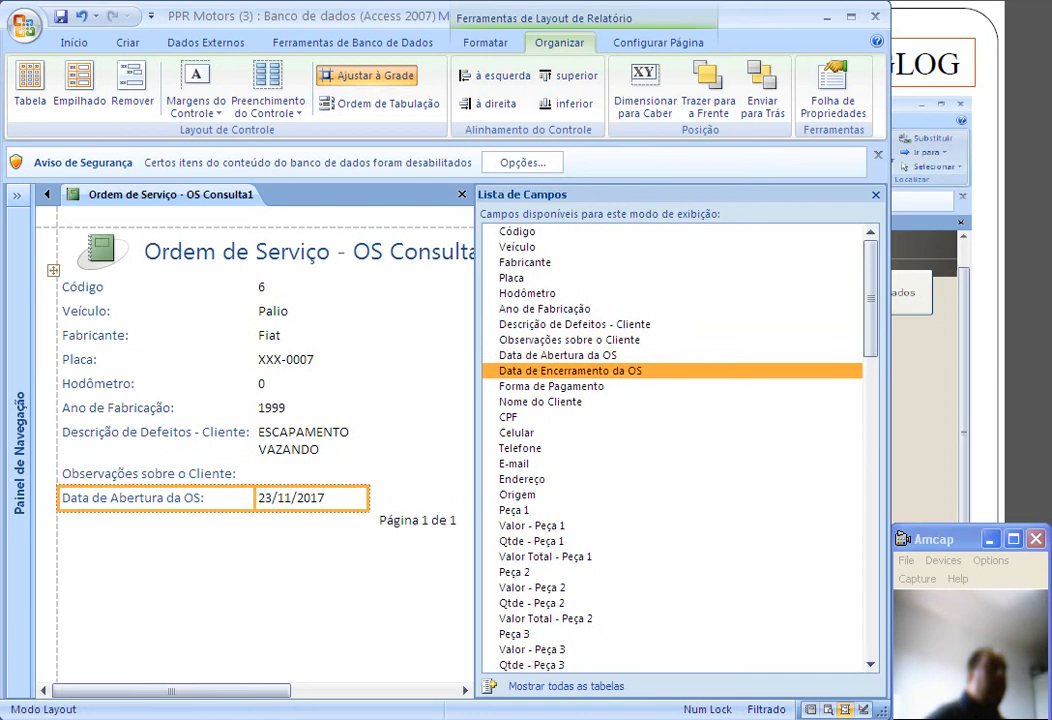
{"action": "double_click", "coordinate": [551, 386]}
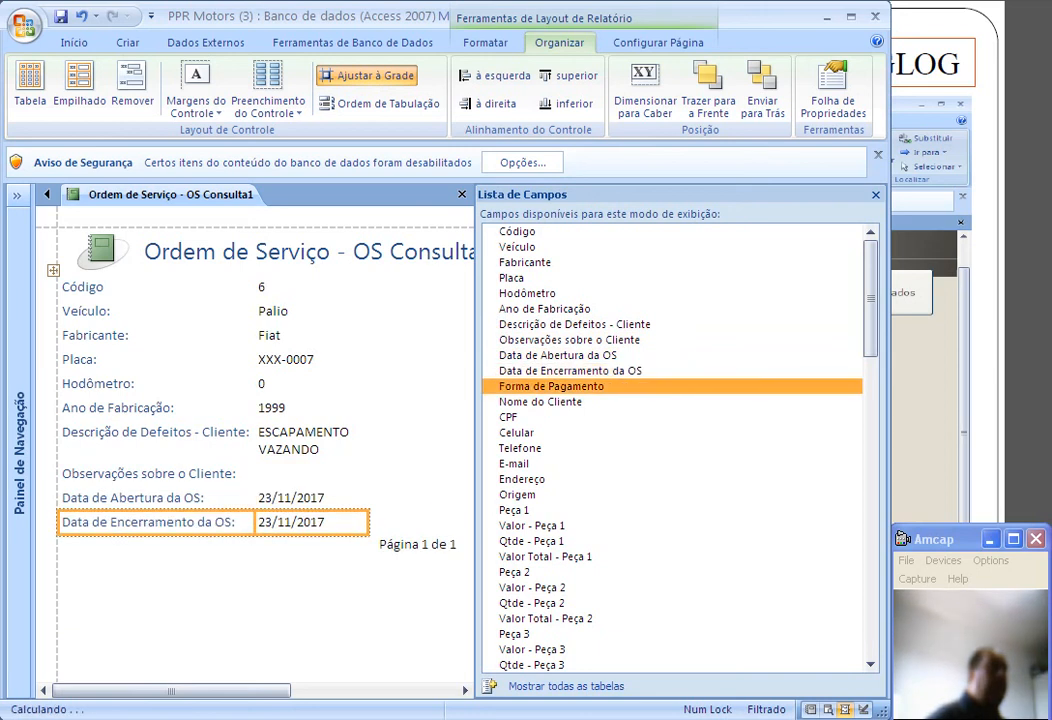
Add the customer fields Nome do Cliente, CPF, Celular, Telefone, E-mail, Endereço and Origem to the report.
{"action": "double_click", "coordinate": [540, 402]}
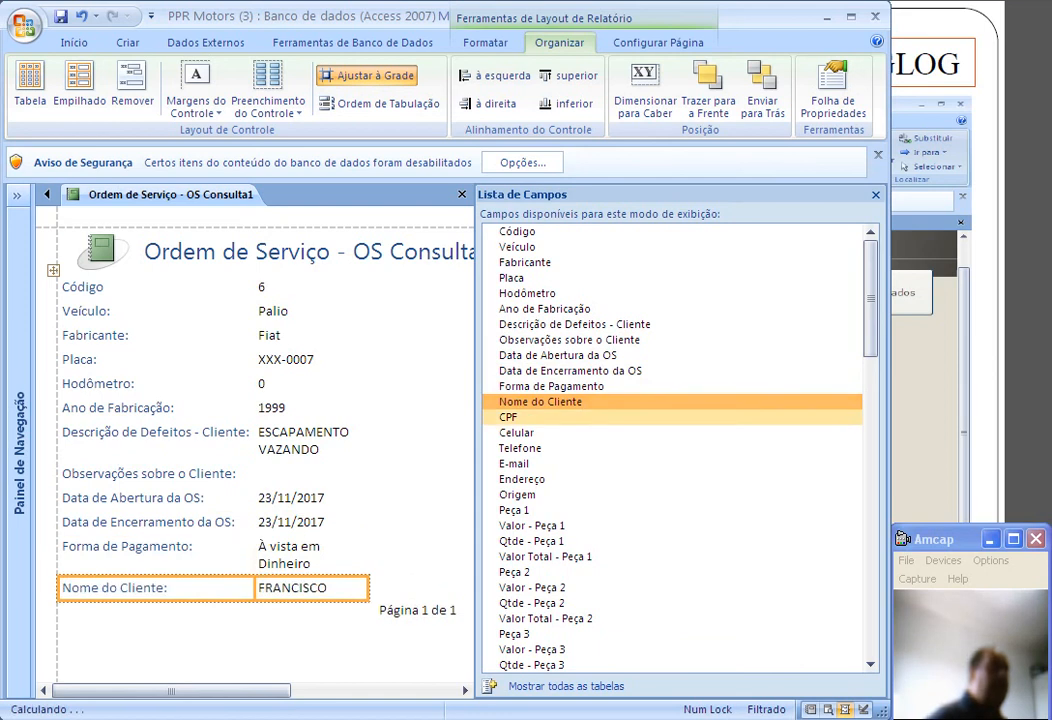
{"action": "double_click", "coordinate": [508, 417]}
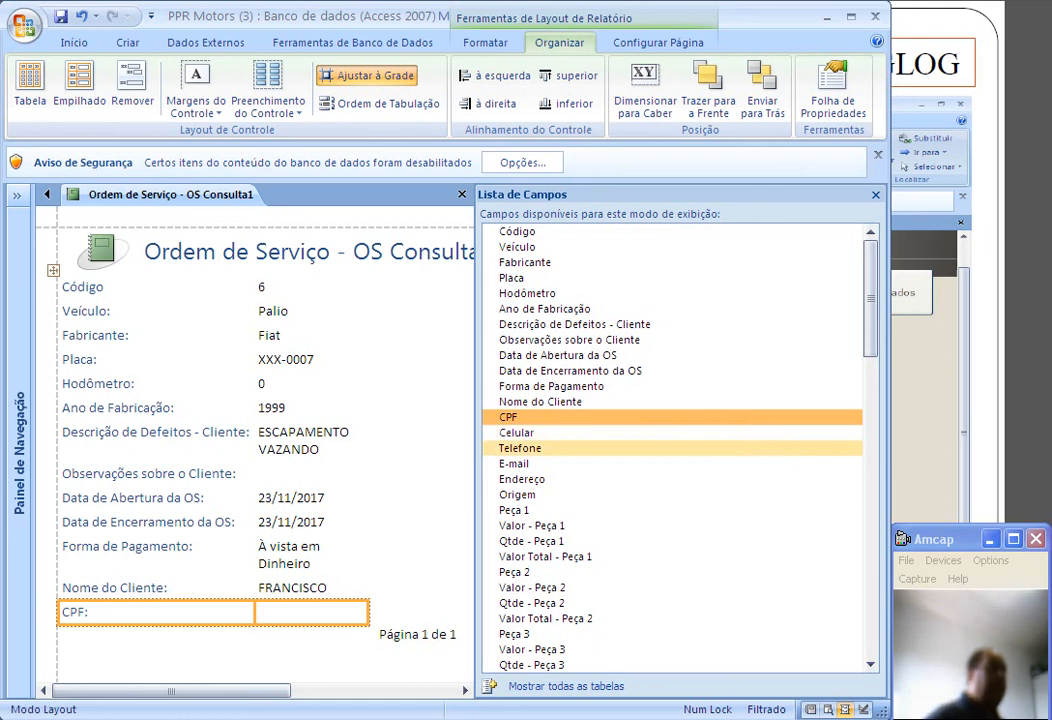
{"action": "left_click", "coordinate": [518, 433]}
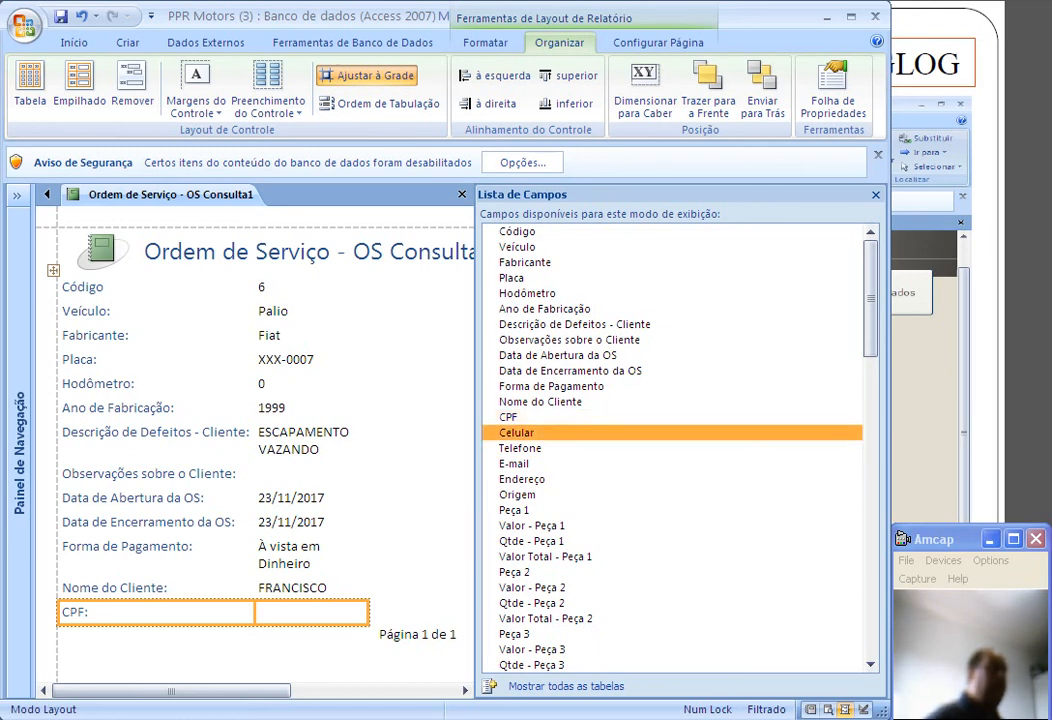
{"action": "double_click", "coordinate": [520, 448]}
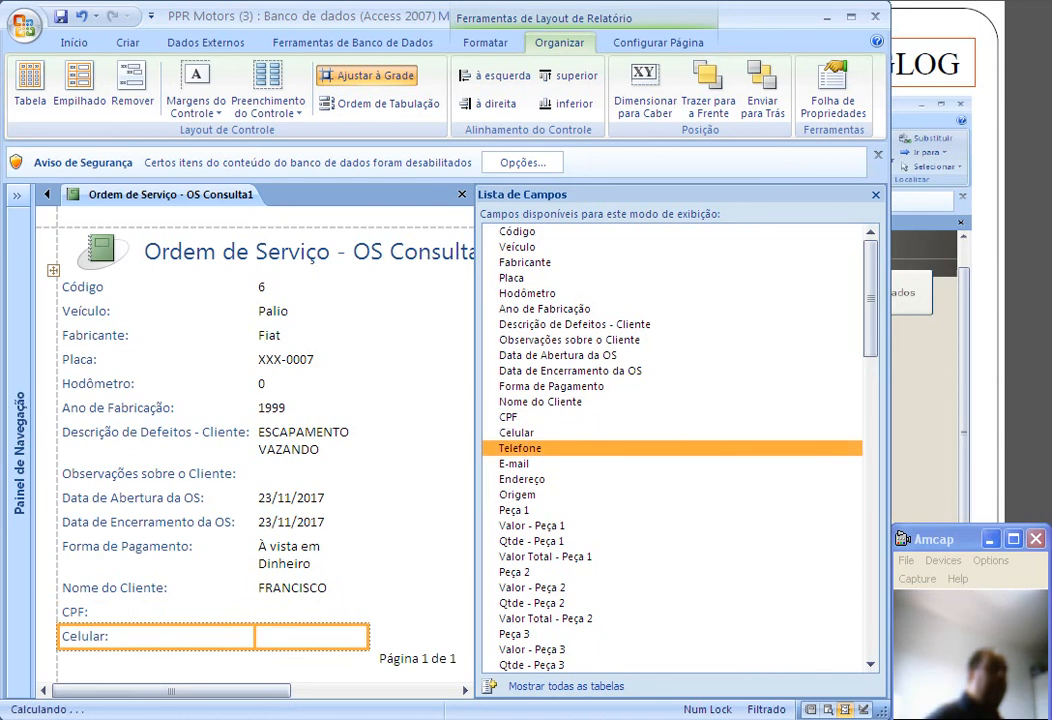
{"action": "double_click", "coordinate": [516, 464]}
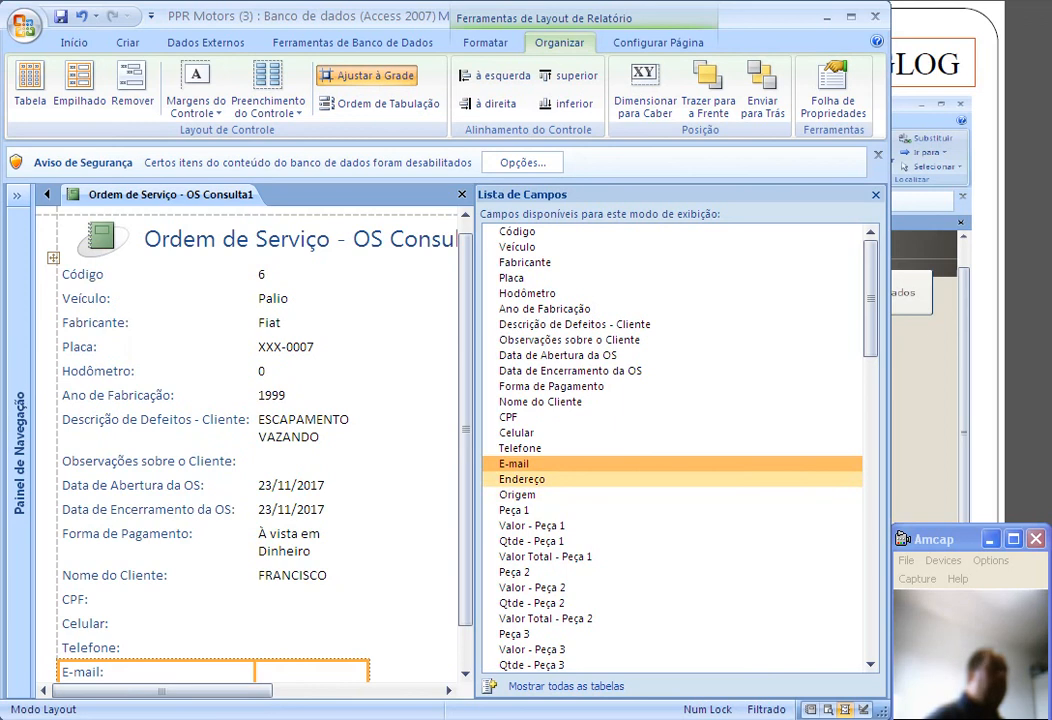
{"action": "double_click", "coordinate": [522, 479]}
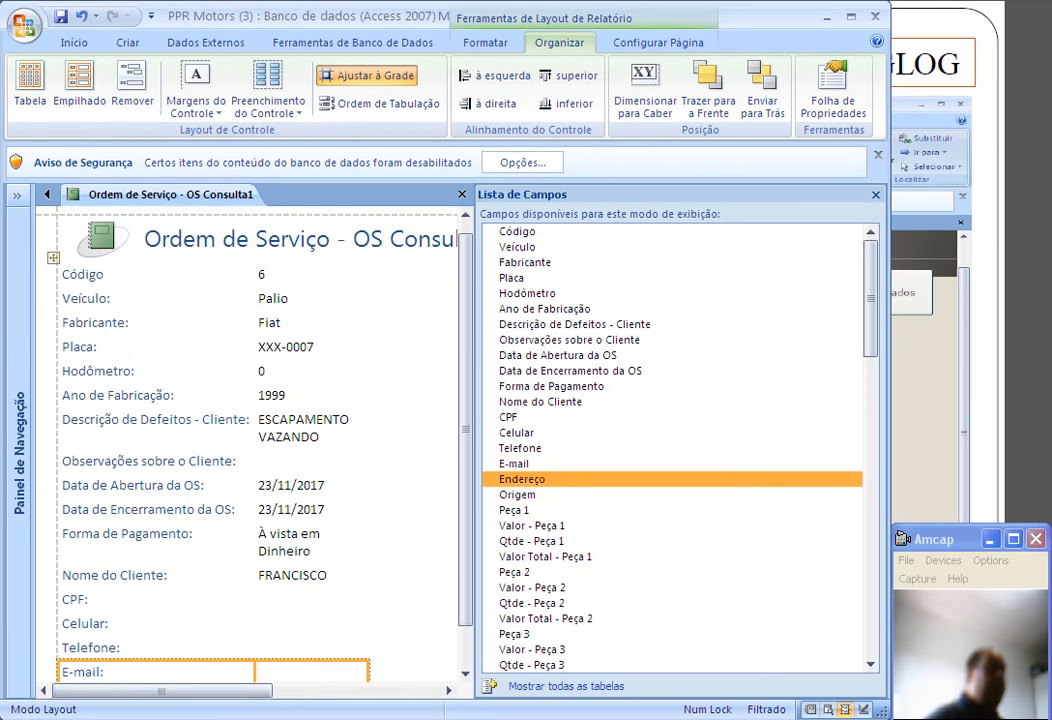
{"action": "double_click", "coordinate": [517, 494]}
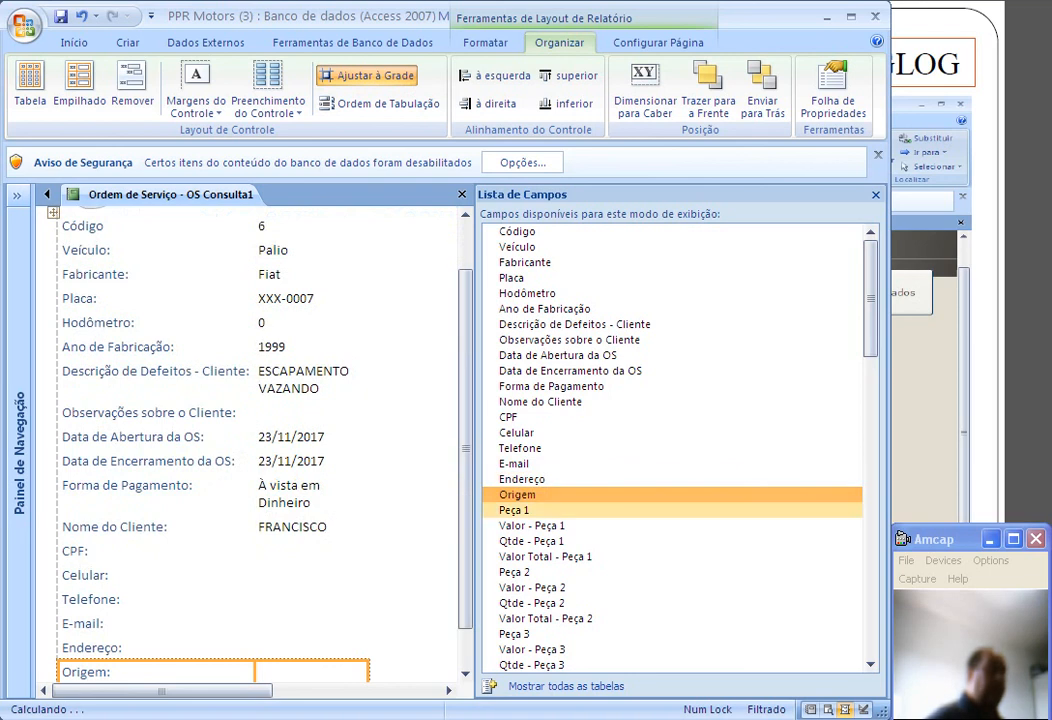
Add the fields Peça 1, Valor - Peça 1, Qtde - Peça 1 and Valor Total - Peça 1 to the report.
{"action": "double_click", "coordinate": [514, 510]}
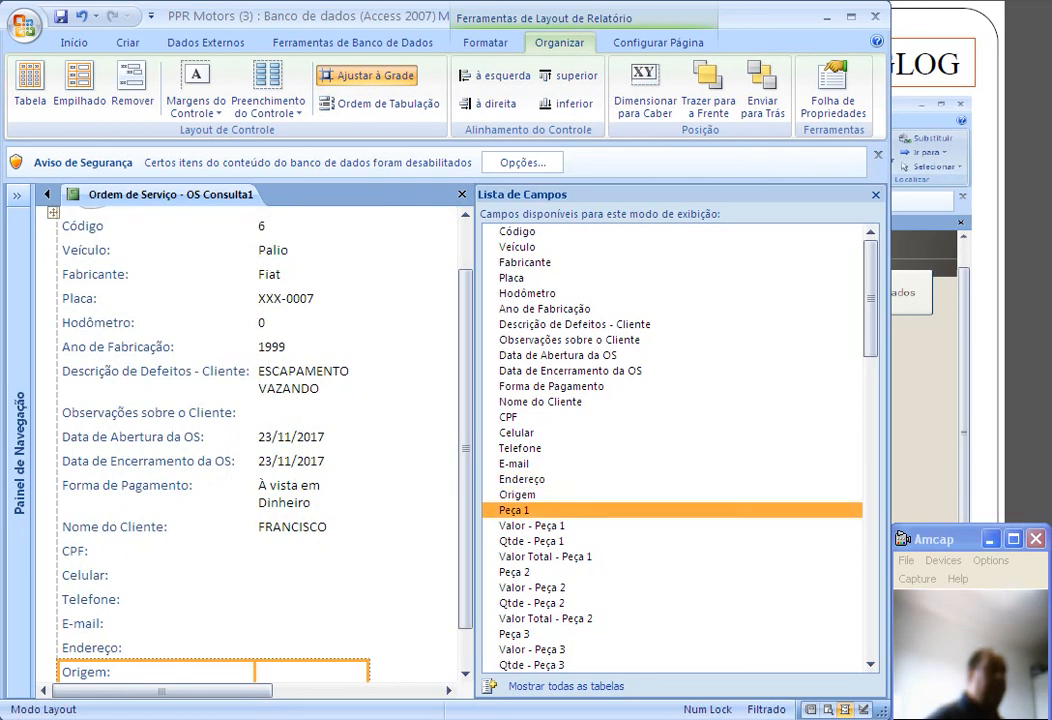
{"action": "double_click", "coordinate": [532, 526]}
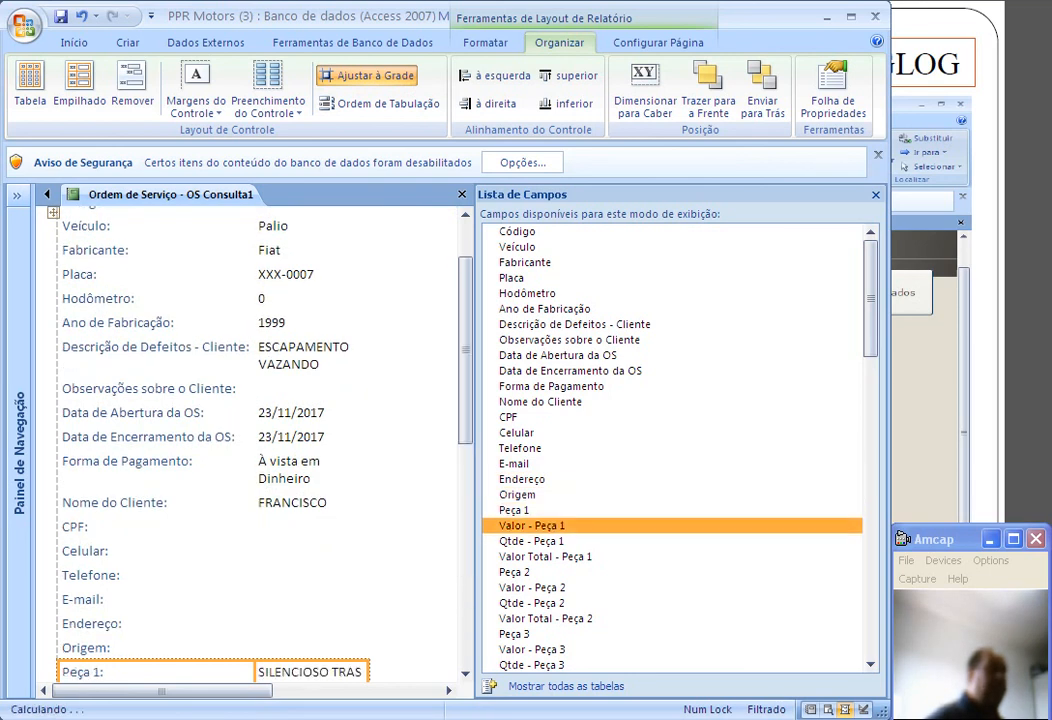
{"action": "double_click", "coordinate": [532, 541]}
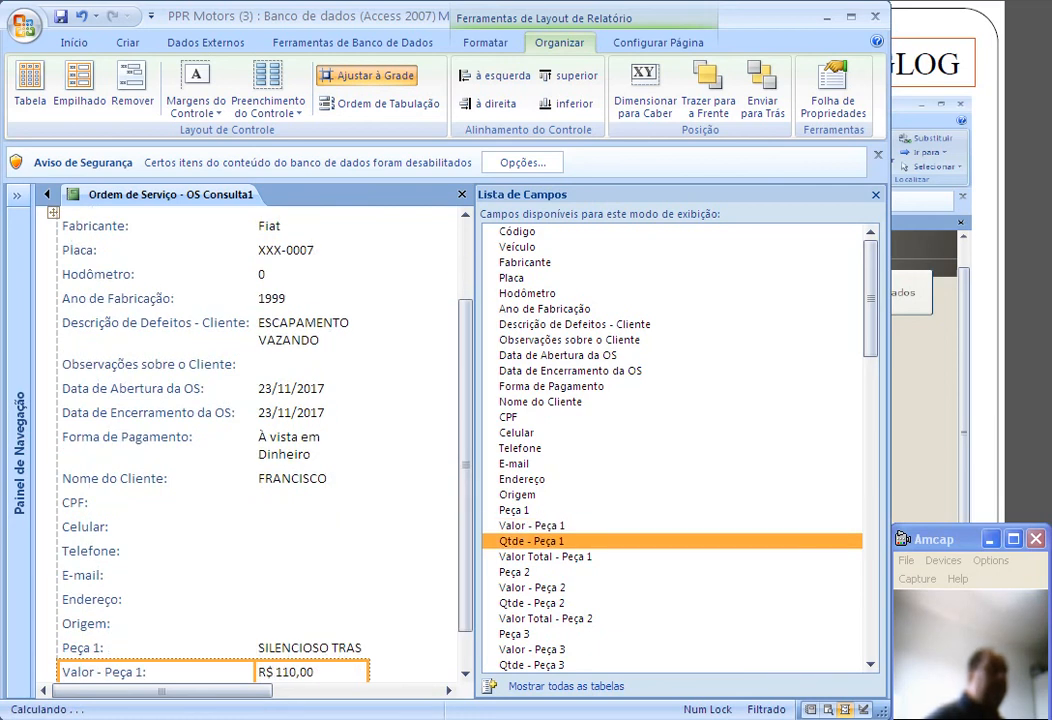
{"action": "double_click", "coordinate": [545, 556]}
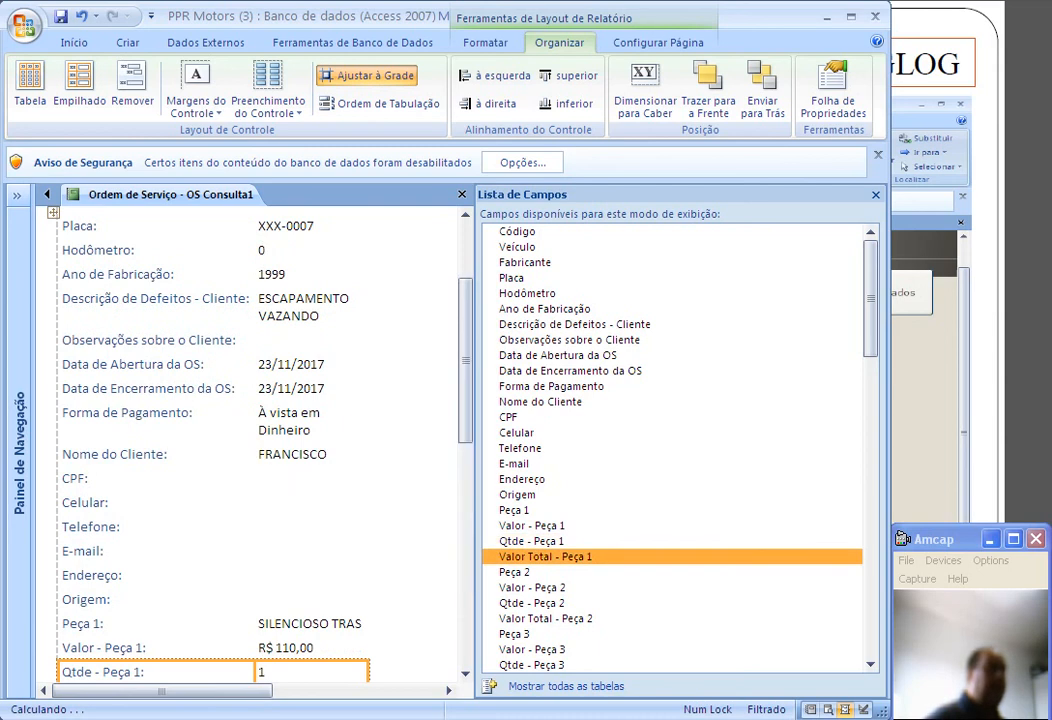
Add the fields Peça 2, Valor - Peça 2, Qtde - Peça 2 and Valor Total - Peça 2 to the report.
{"action": "double_click", "coordinate": [515, 572]}
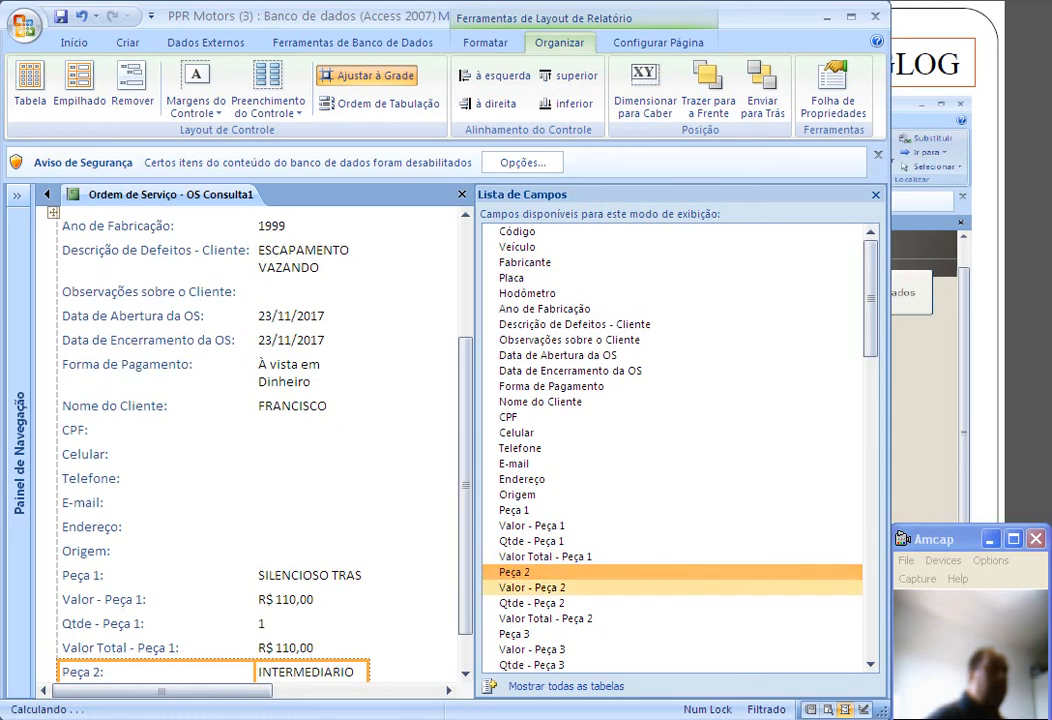
{"action": "double_click", "coordinate": [532, 587]}
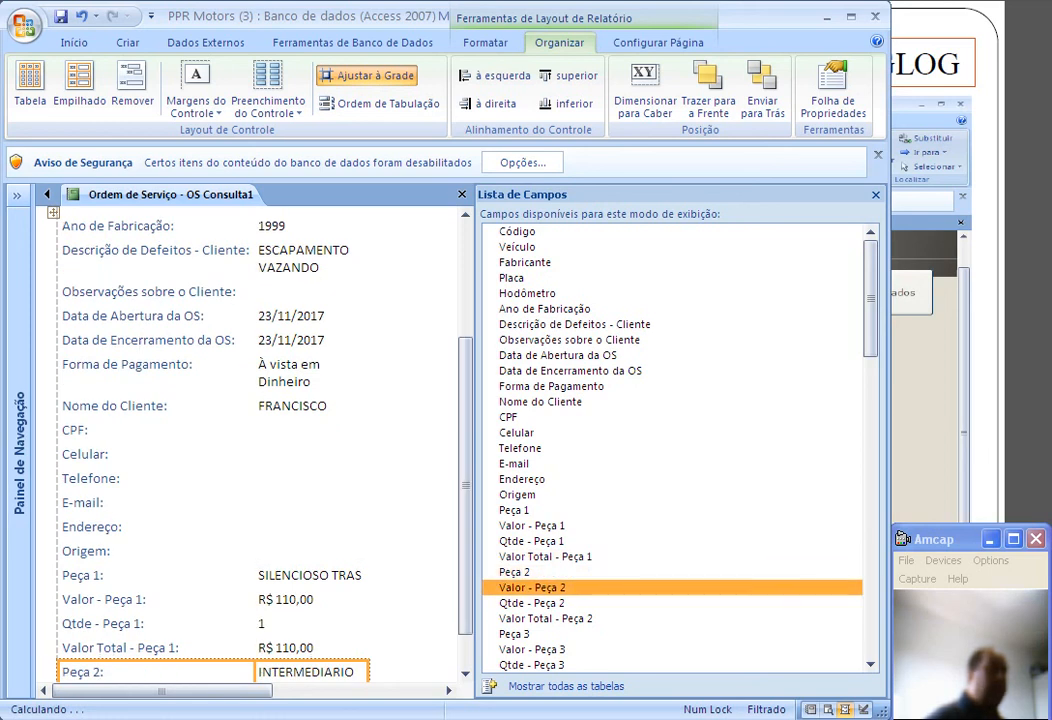
{"action": "double_click", "coordinate": [532, 603]}
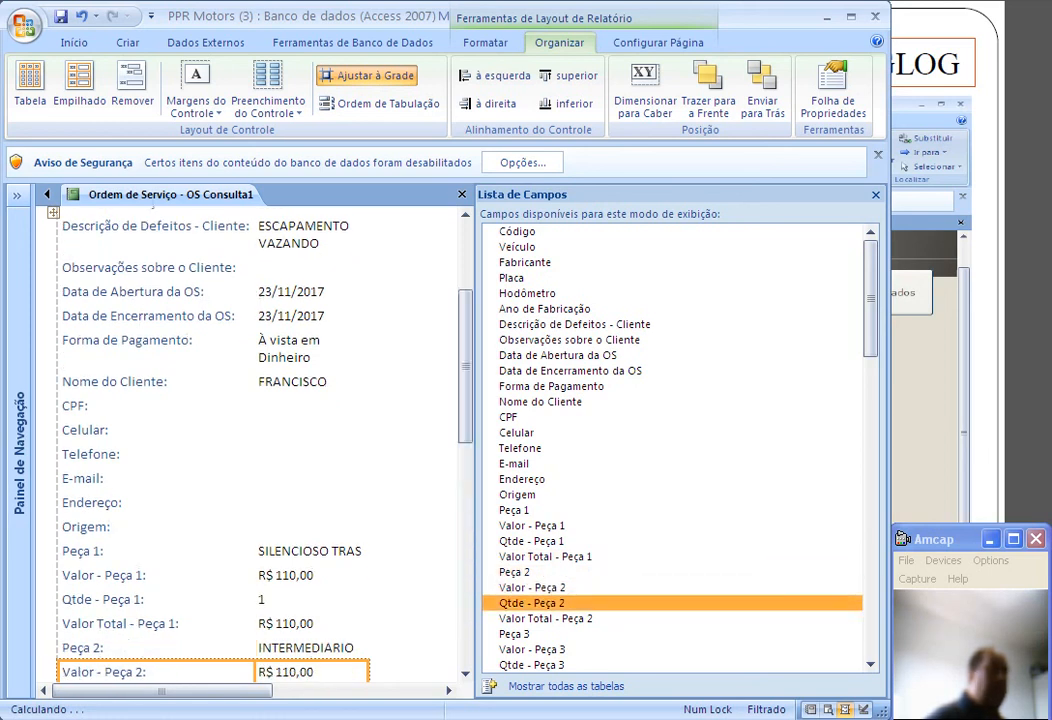
{"action": "double_click", "coordinate": [545, 618]}
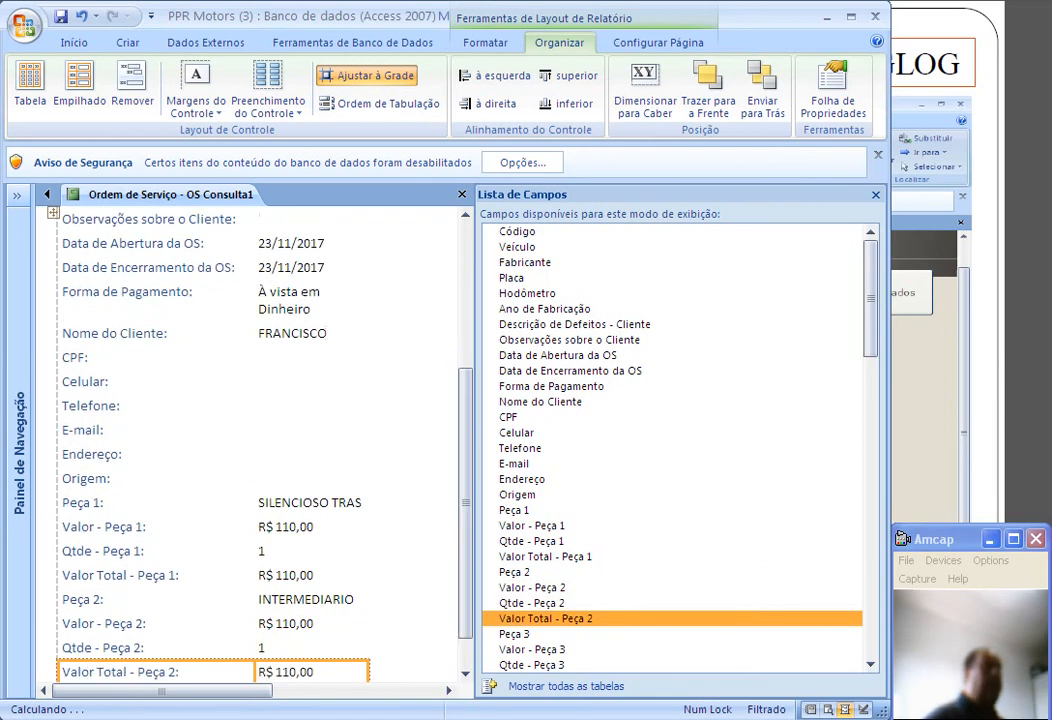
Add Garantia das Peças, Responsável pela OS and Valor total da OS to the report and close the field list.
{"action": "scroll", "coordinate": [680, 448], "scroll_direction": "down", "scroll_amount": 9}
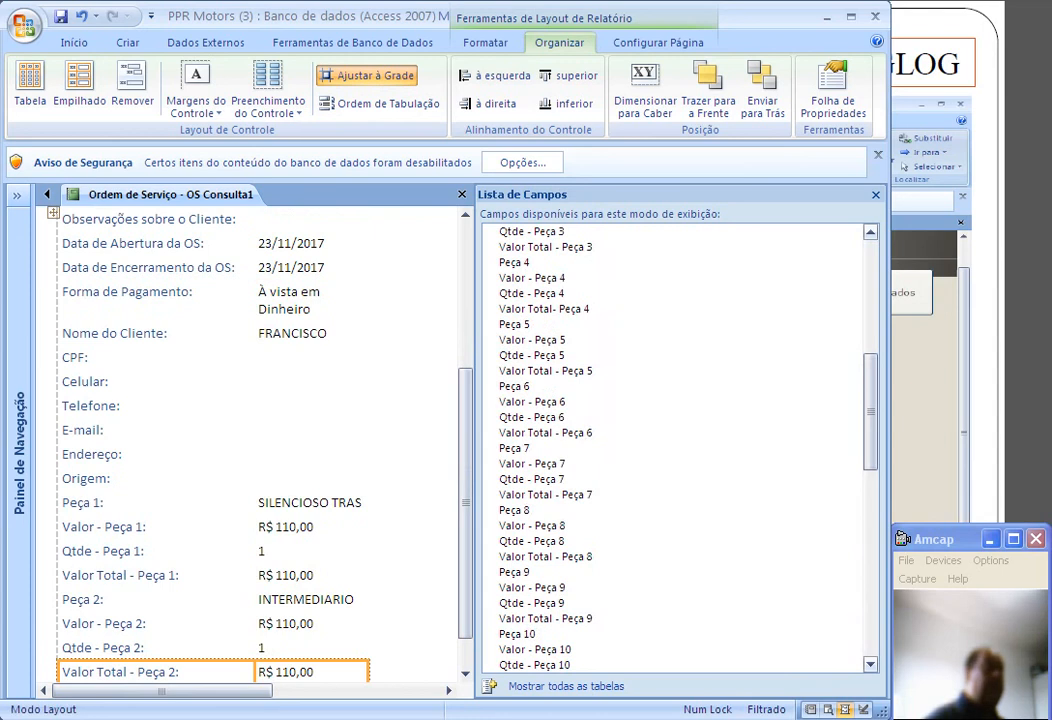
{"action": "scroll", "coordinate": [680, 448], "scroll_direction": "down", "scroll_amount": 9}
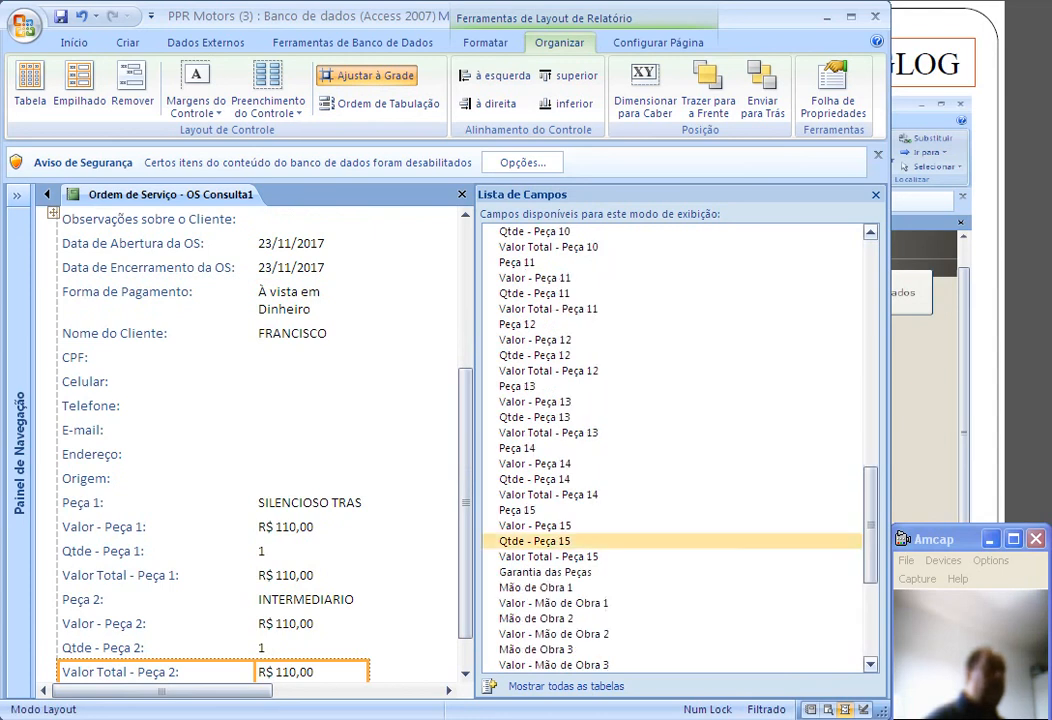
{"action": "double_click", "coordinate": [545, 572]}
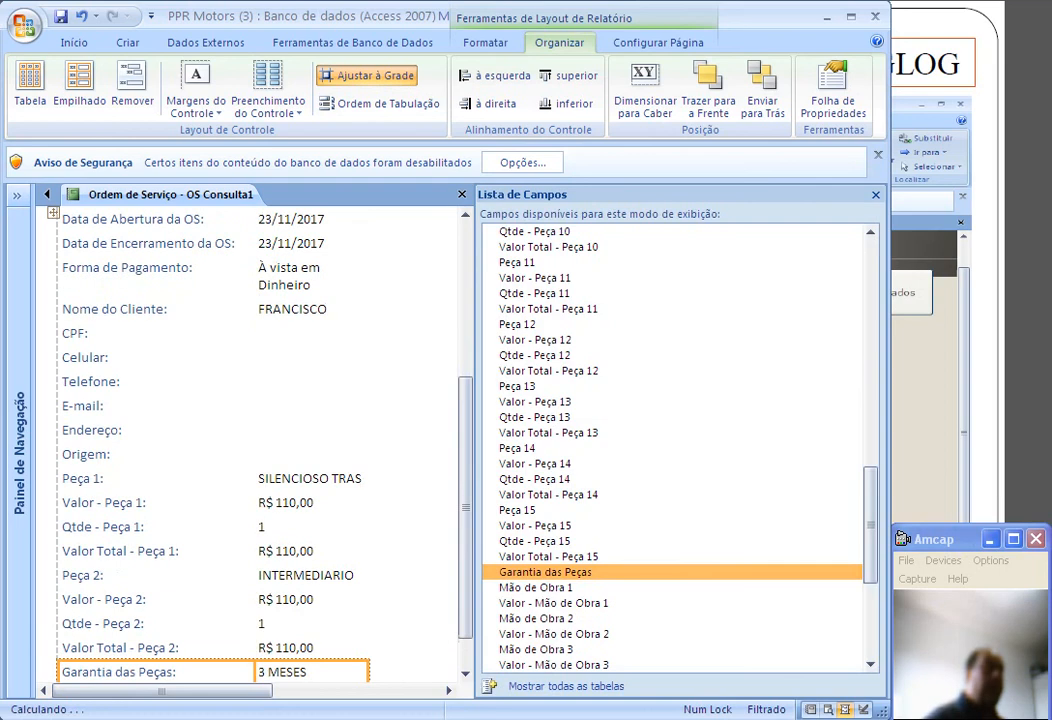
{"action": "scroll", "coordinate": [560, 530], "scroll_direction": "down", "scroll_amount": 6}
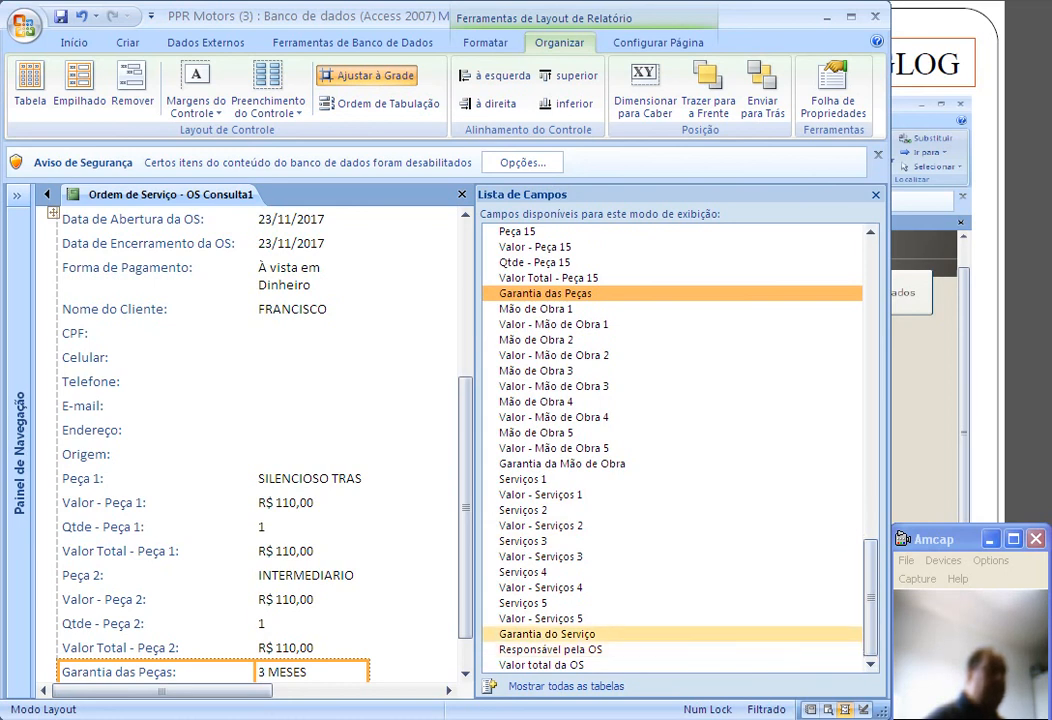
{"action": "left_click", "coordinate": [551, 650]}
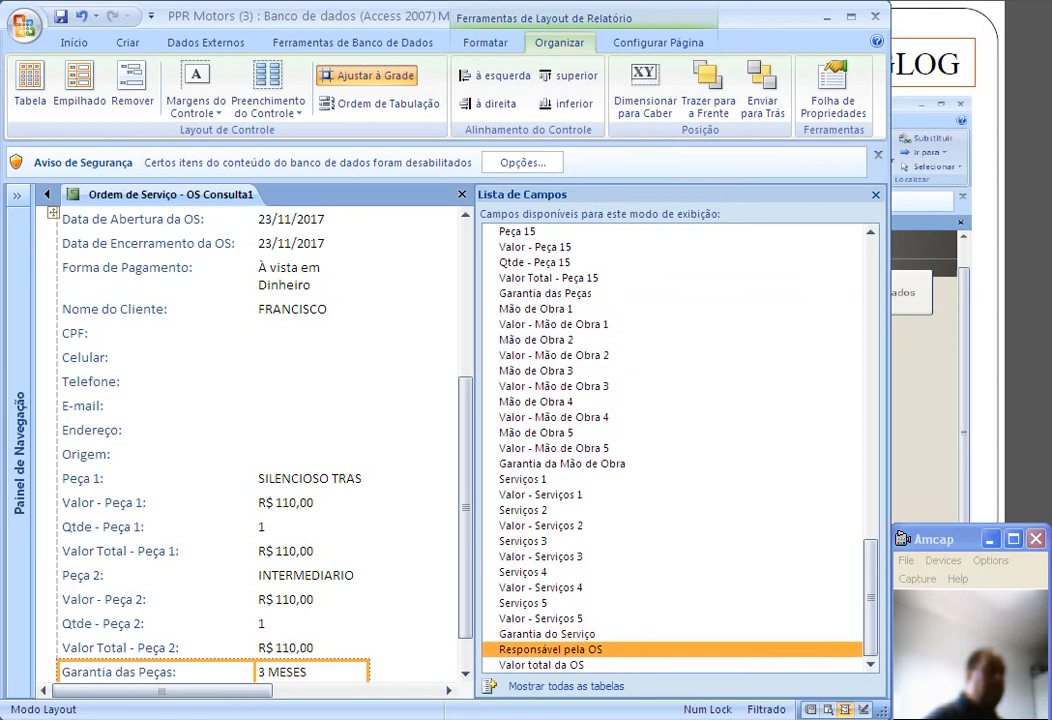
{"action": "double_click", "coordinate": [541, 665]}
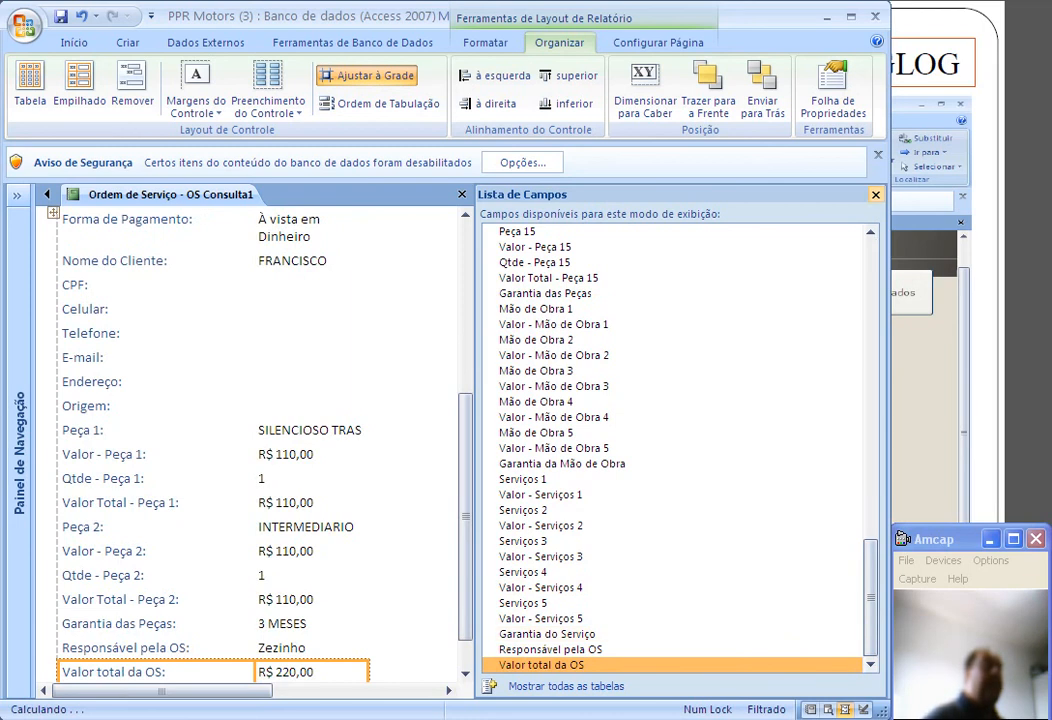
{"action": "left_click", "coordinate": [876, 194]}
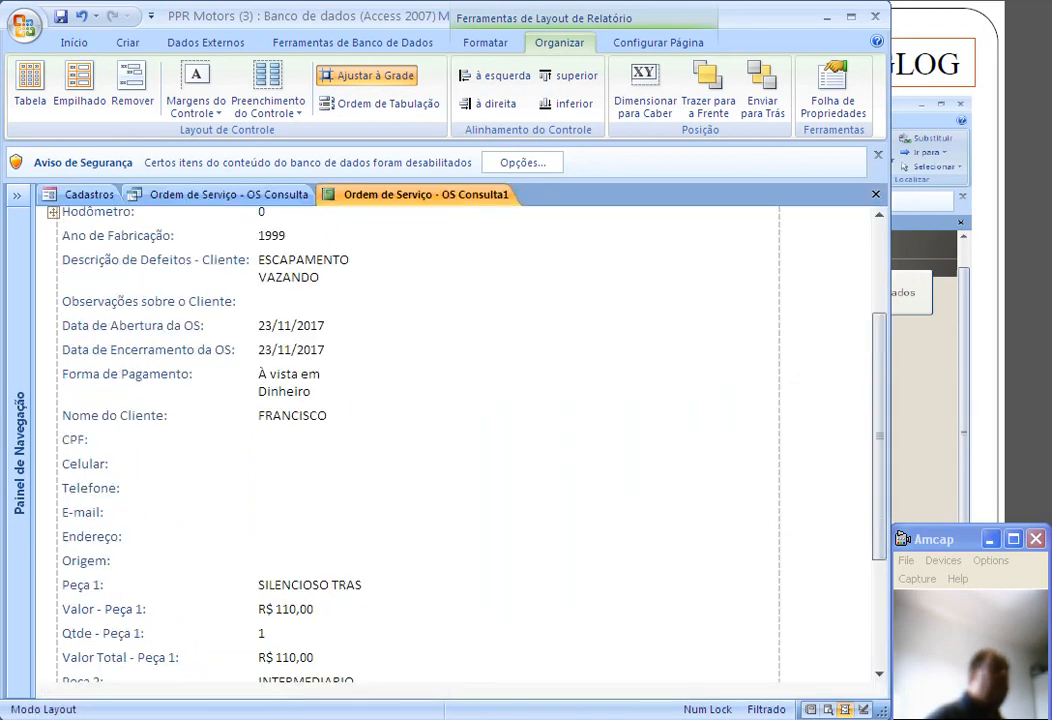
Widen the report's label column and extend the value column to the page's right margin.
{"action": "scroll", "coordinate": [457, 445], "scroll_direction": "up", "scroll_amount": 2}
{"action": "left_click", "coordinate": [156, 311]}
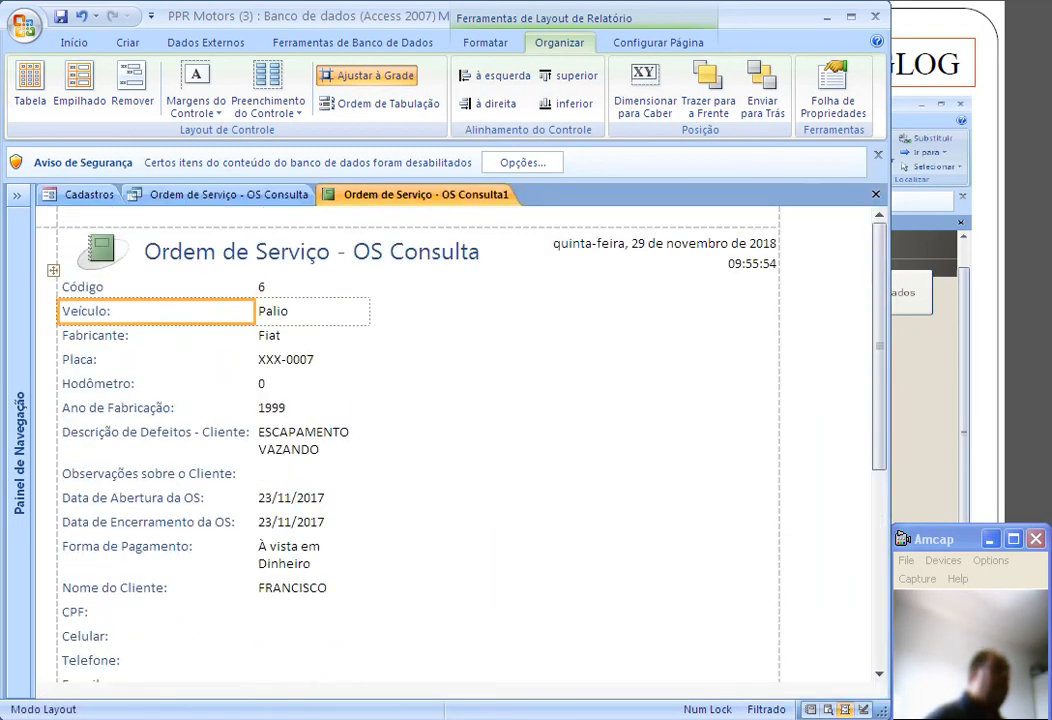
{"action": "left_click", "coordinate": [156, 287]}
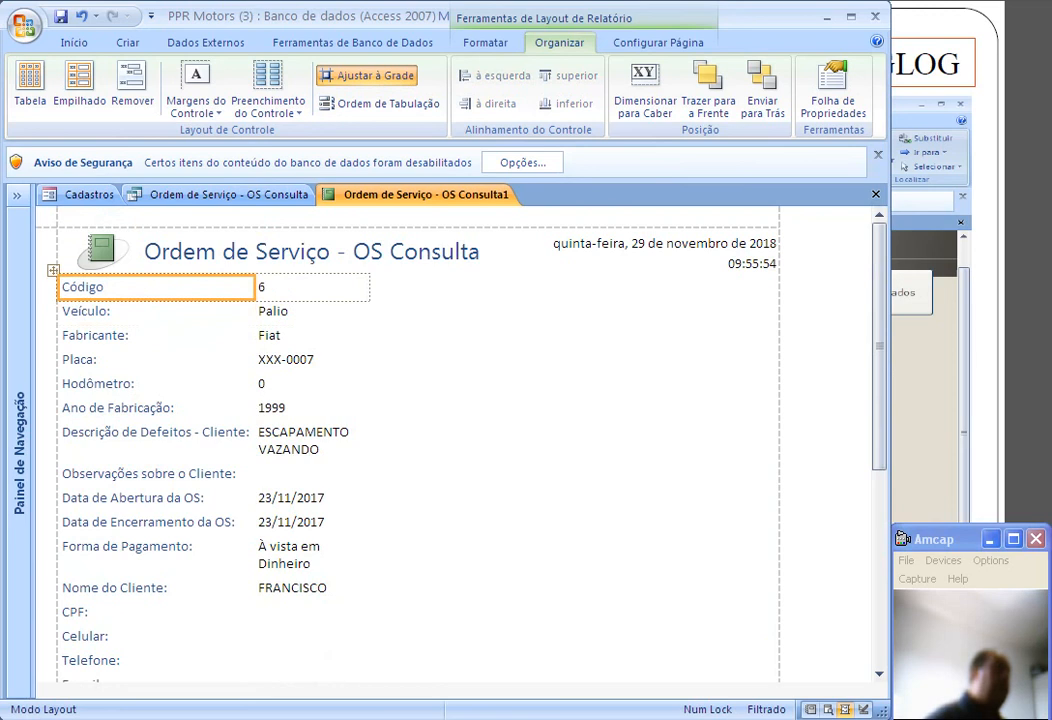
{"action": "left_click_drag", "start_coordinate": [255, 287], "coordinate": [391, 287]}
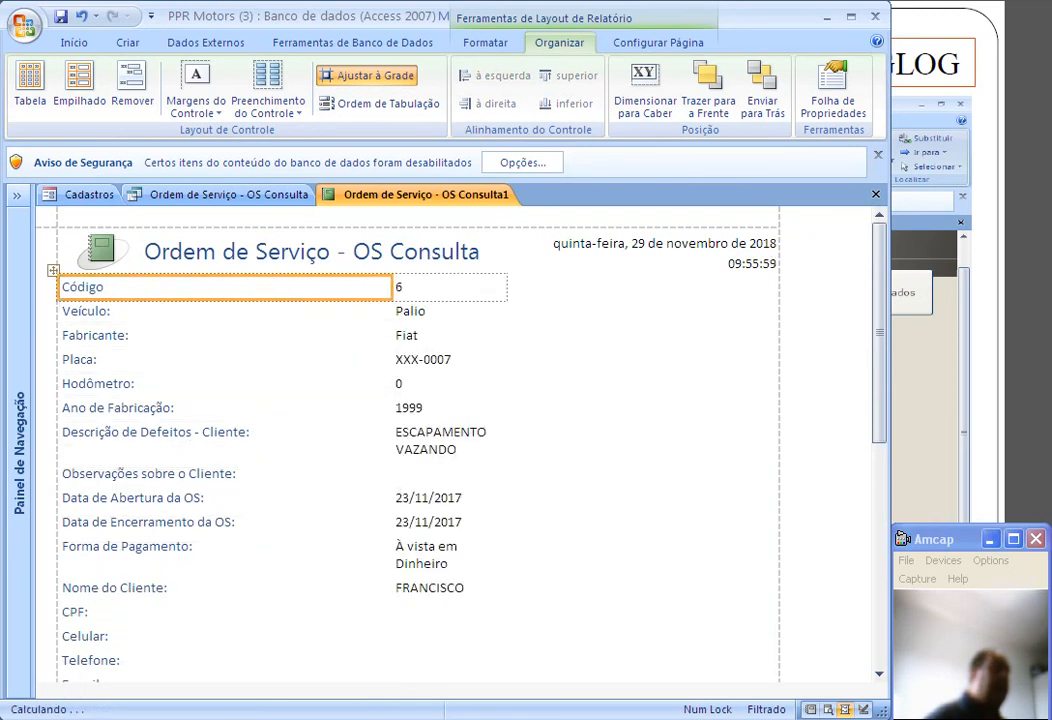
{"action": "left_click_drag", "start_coordinate": [506, 287], "coordinate": [772, 287]}
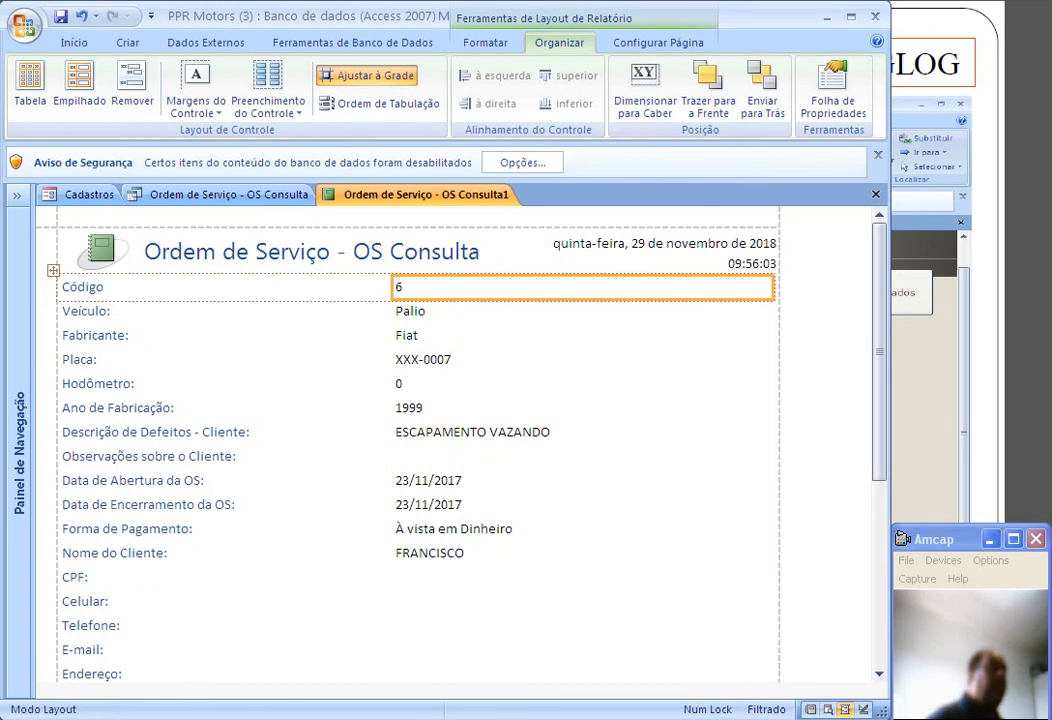
Apply horizontal and vertical gridlines to the report's whole field layout, from Código down to Valor total da OS.
{"action": "left_click", "coordinate": [664, 244]}
{"action": "left_click", "coordinate": [103, 252]}
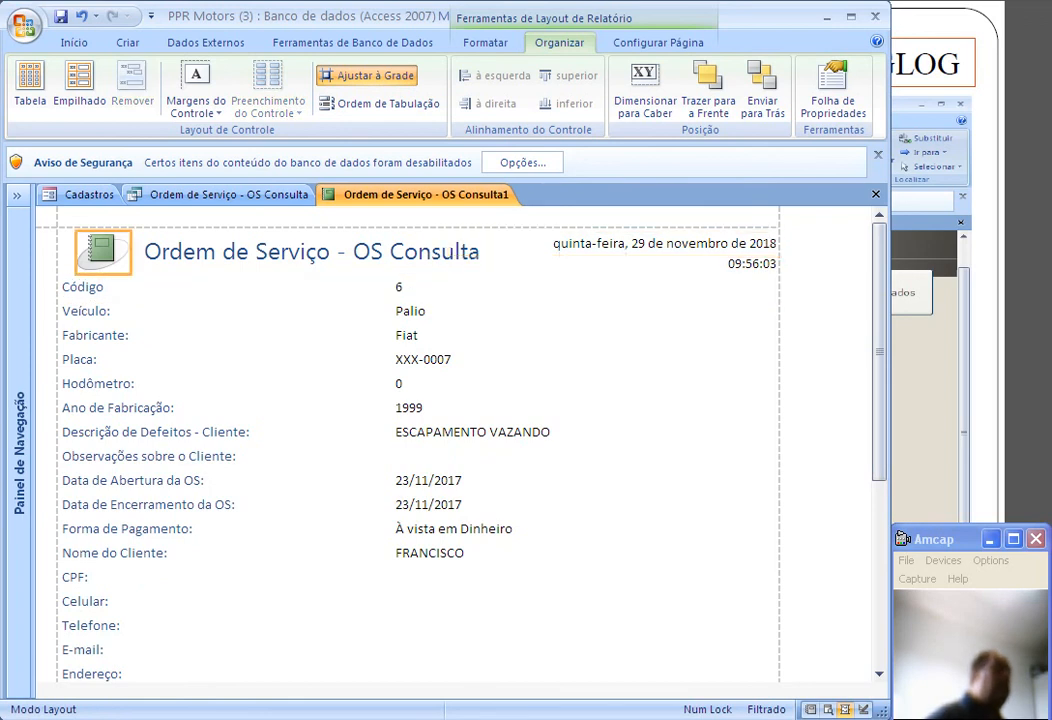
{"action": "left_click", "coordinate": [311, 252]}
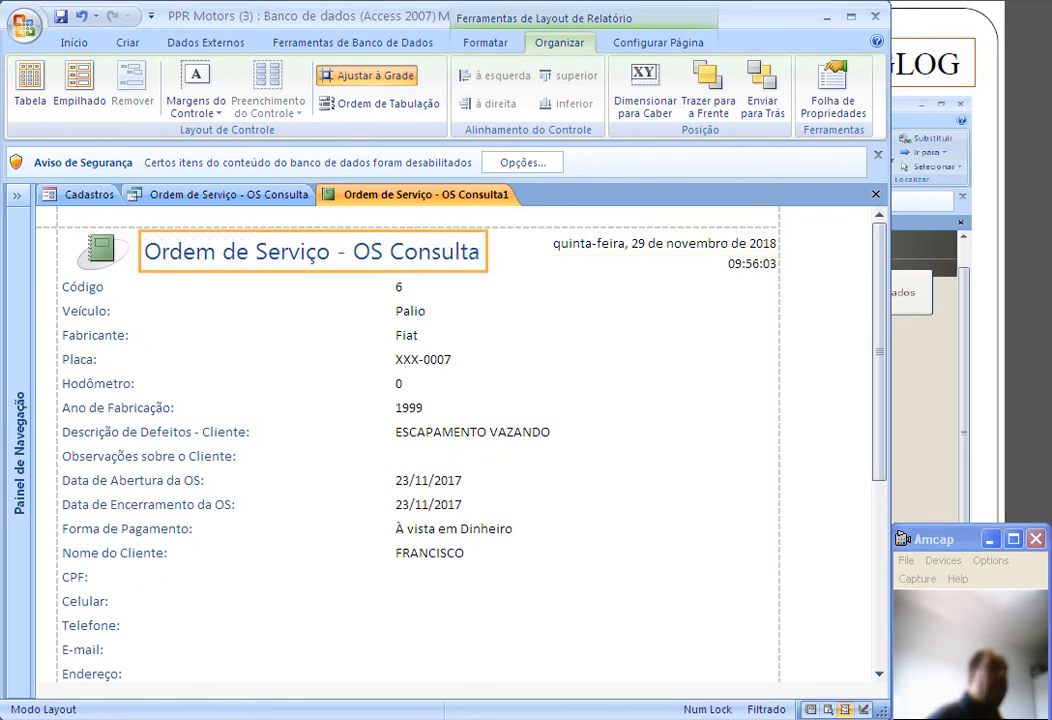
{"action": "left_click", "coordinate": [225, 288]}
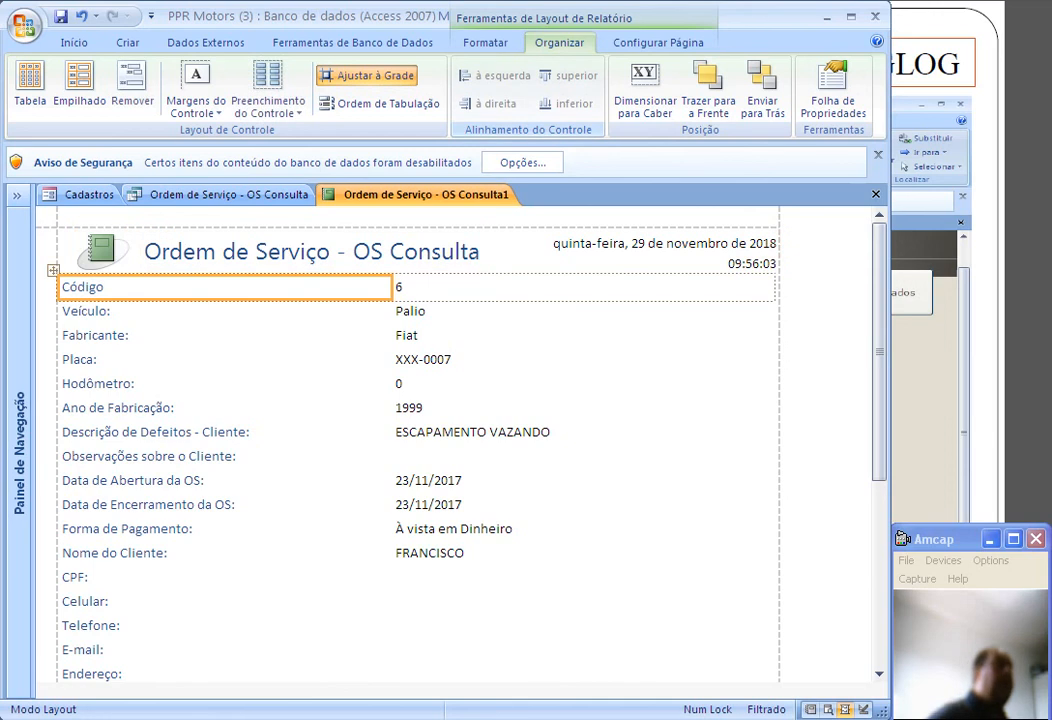
{"action": "left_click", "coordinate": [485, 42]}
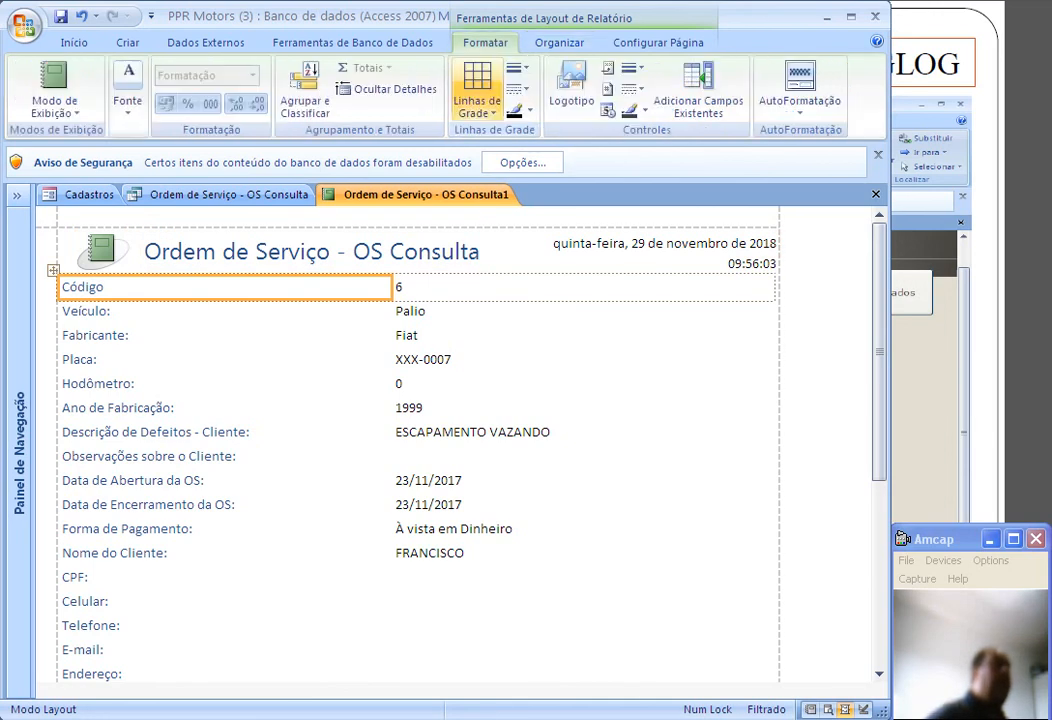
{"action": "left_click", "coordinate": [477, 100]}
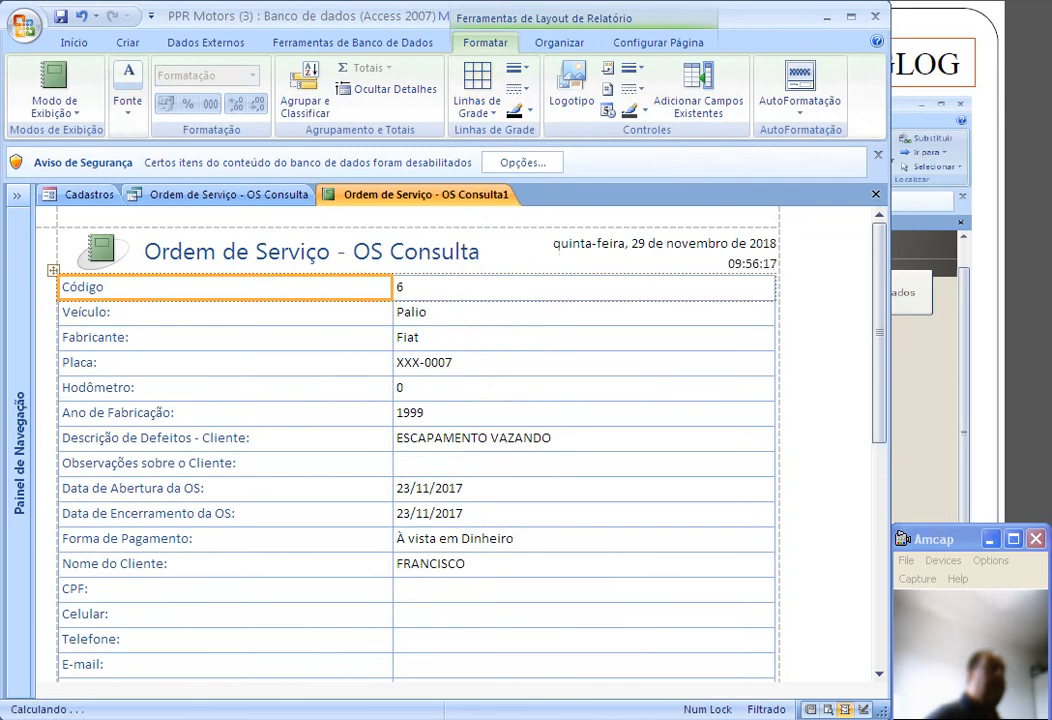
{"action": "left_click", "coordinate": [825, 440]}
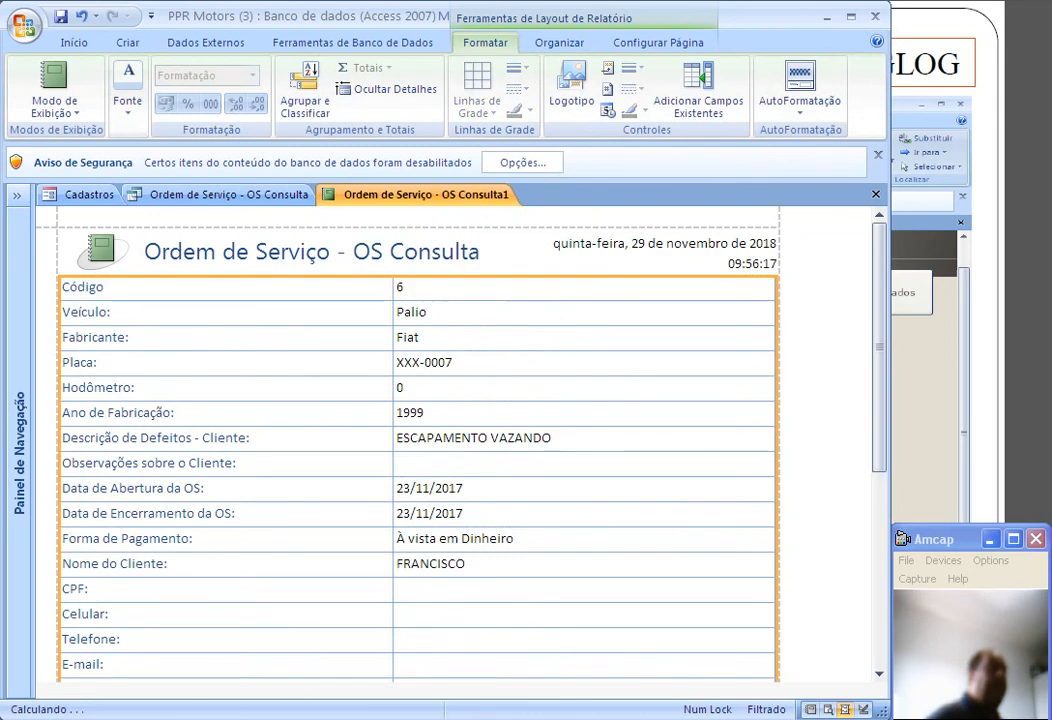
{"action": "scroll", "coordinate": [415, 440], "scroll_direction": "down", "scroll_amount": 5}
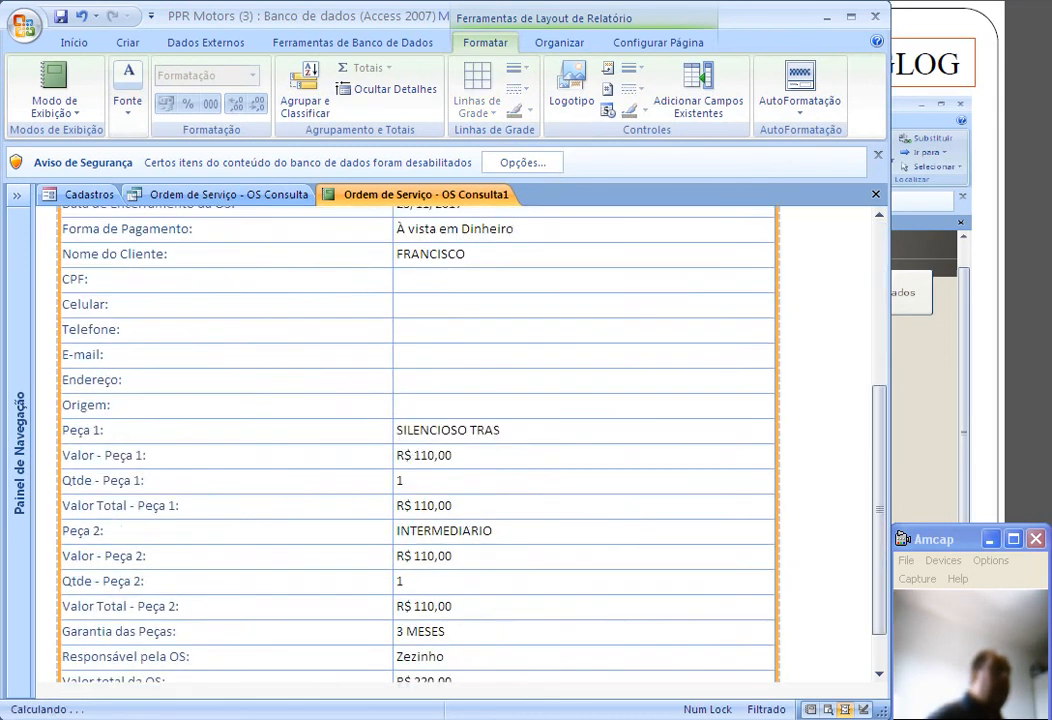
{"action": "scroll", "coordinate": [415, 440], "scroll_direction": "up", "scroll_amount": 5}
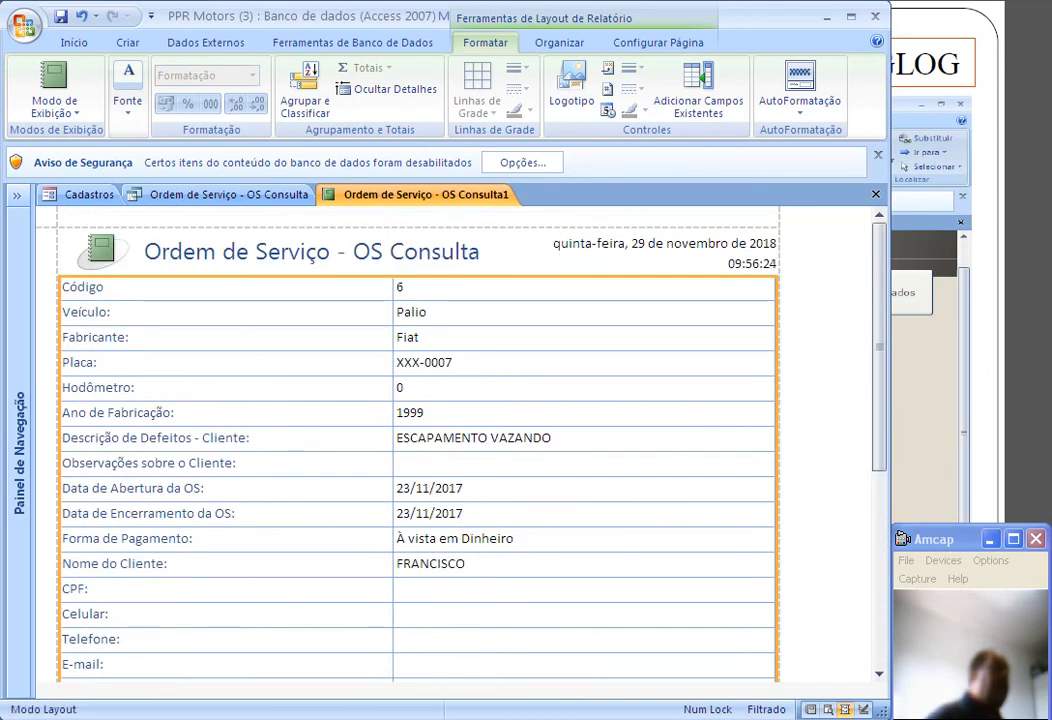
Show the report in print preview and examine the page from the header down to the last fields.
{"action": "left_click", "coordinate": [54, 106]}
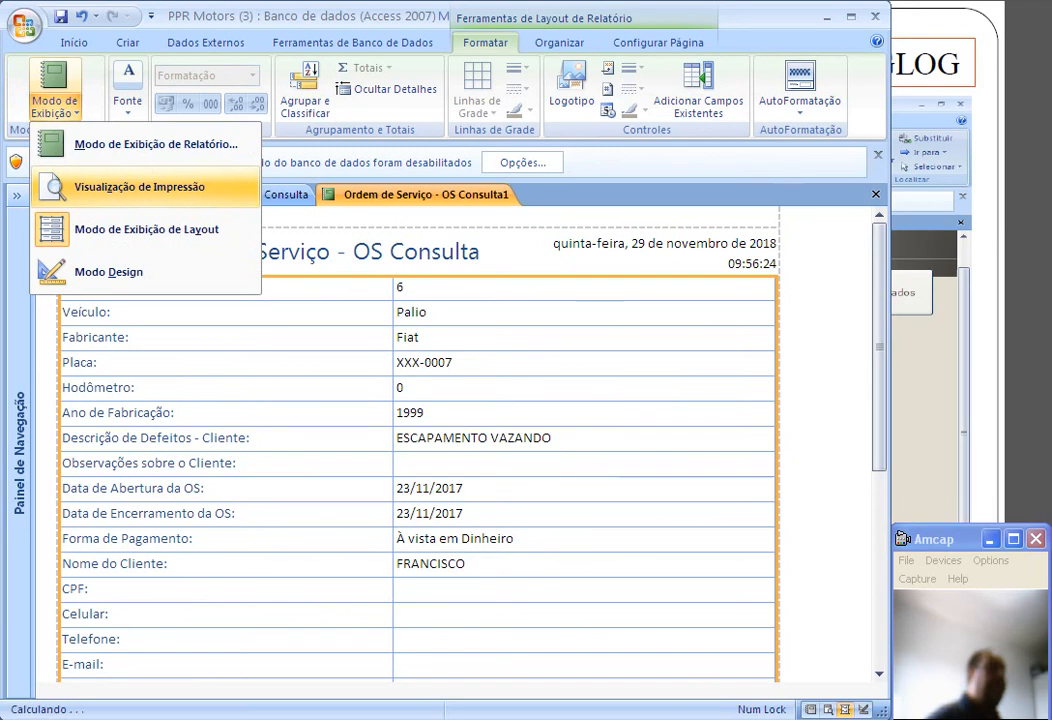
{"action": "left_click", "coordinate": [139, 186]}
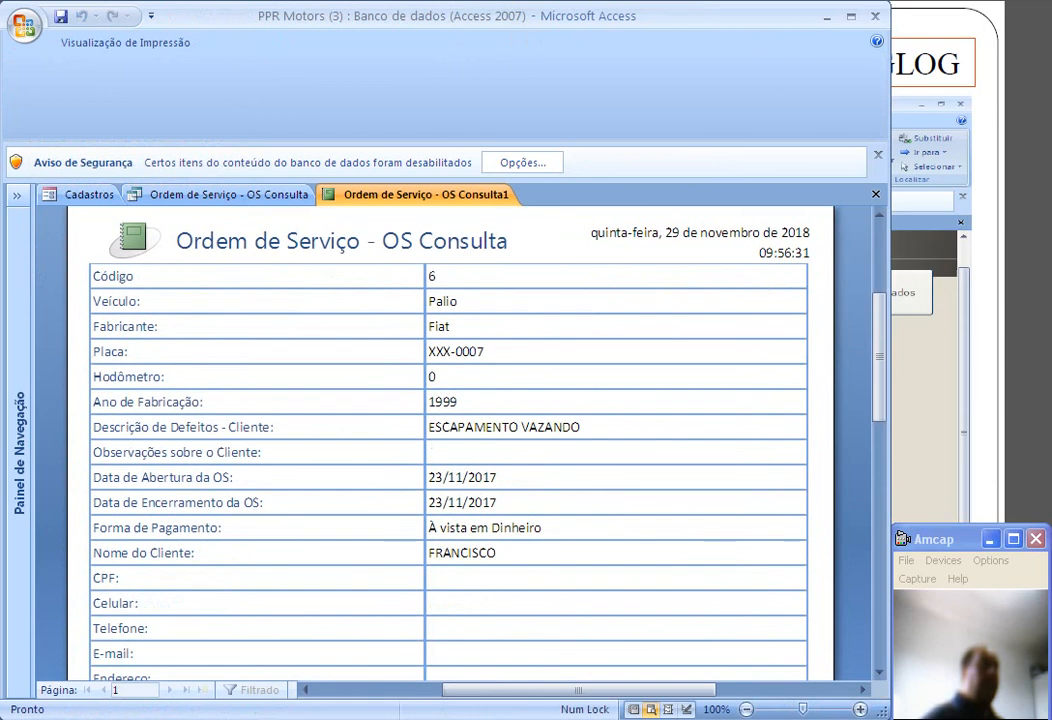
{"action": "scroll", "coordinate": [450, 440], "scroll_direction": "down", "scroll_amount": 5}
{"action": "scroll", "coordinate": [450, 440], "scroll_direction": "down", "scroll_amount": 9}
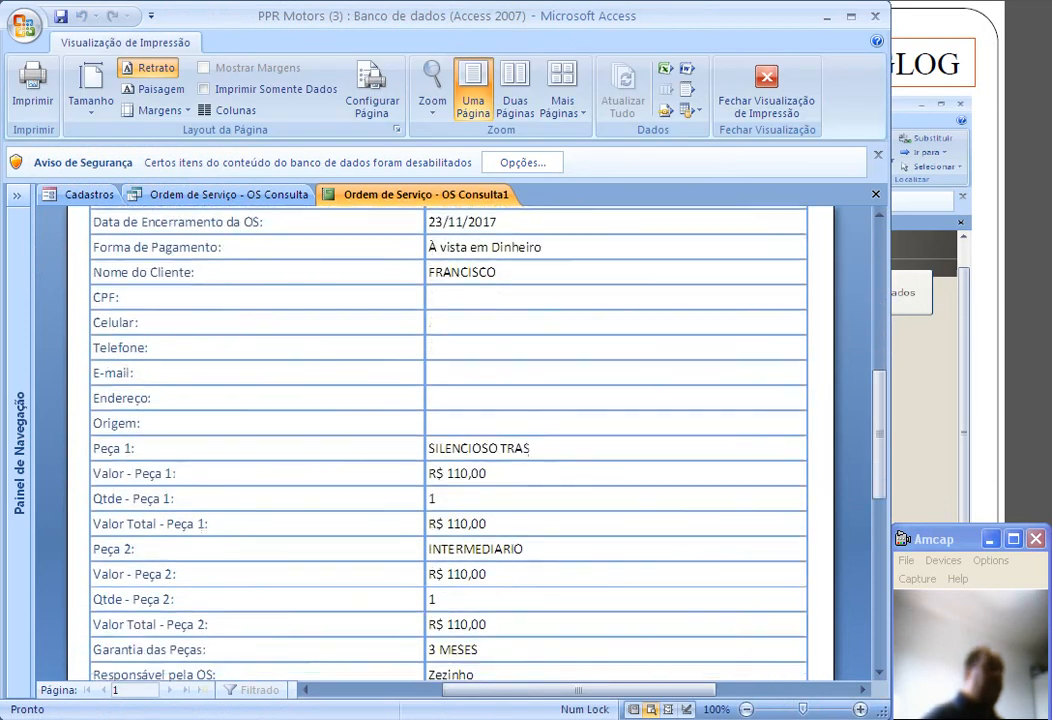
{"action": "scroll", "coordinate": [450, 440], "scroll_direction": "up", "scroll_amount": 3}
{"action": "scroll", "coordinate": [450, 440], "scroll_direction": "up", "scroll_amount": 6}
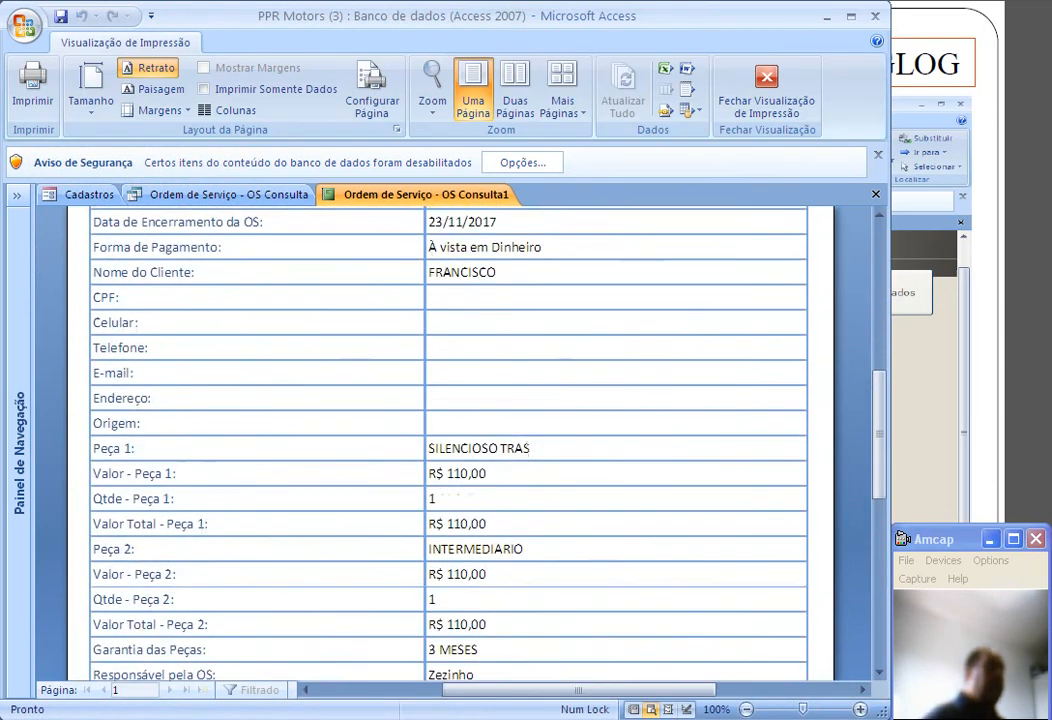
{"action": "scroll", "coordinate": [450, 440], "scroll_direction": "up", "scroll_amount": 1}
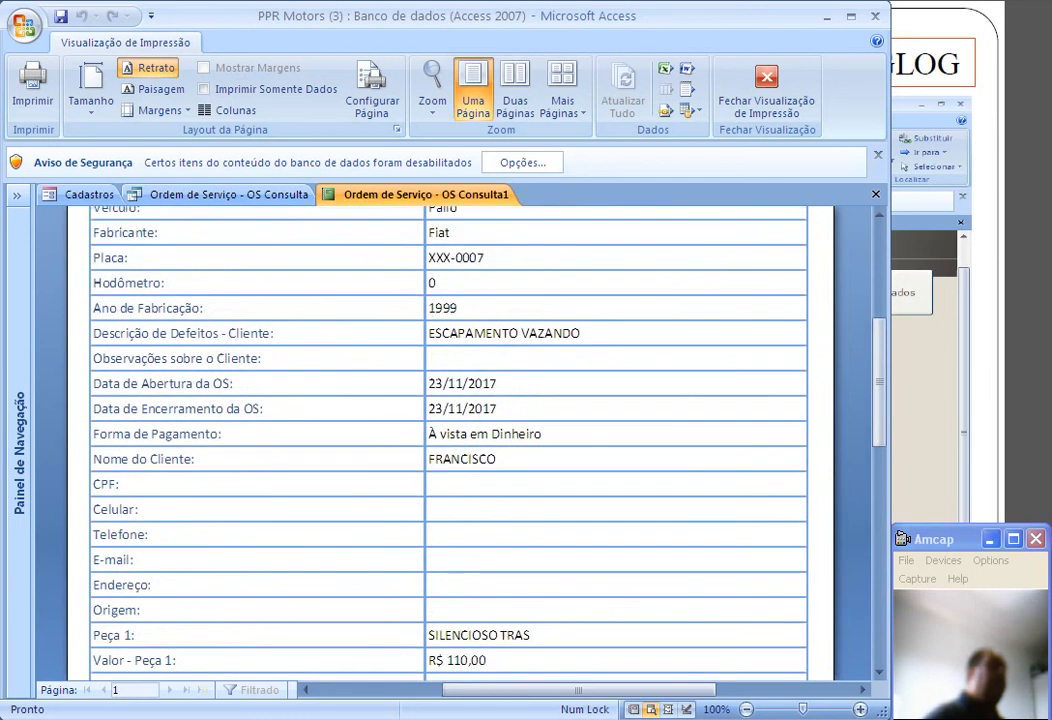
{"action": "scroll", "coordinate": [450, 440], "scroll_direction": "up", "scroll_amount": 4}
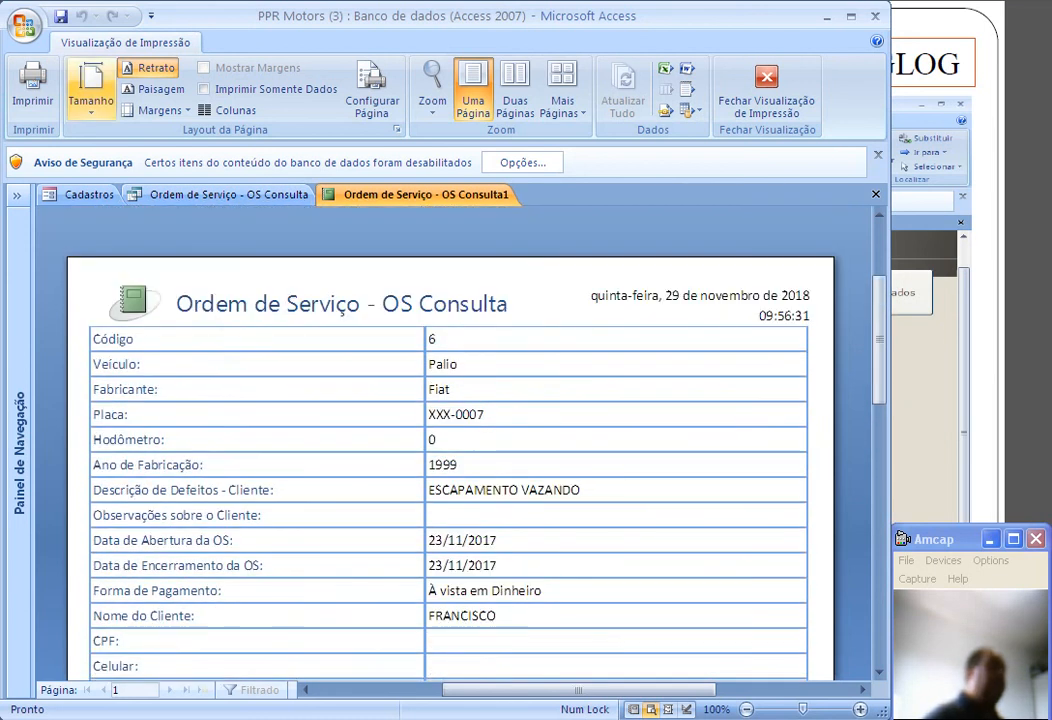
Save the report under the name Ordem de Serviço - OS Consulta1.
{"action": "key", "text": "ctrl+s"}
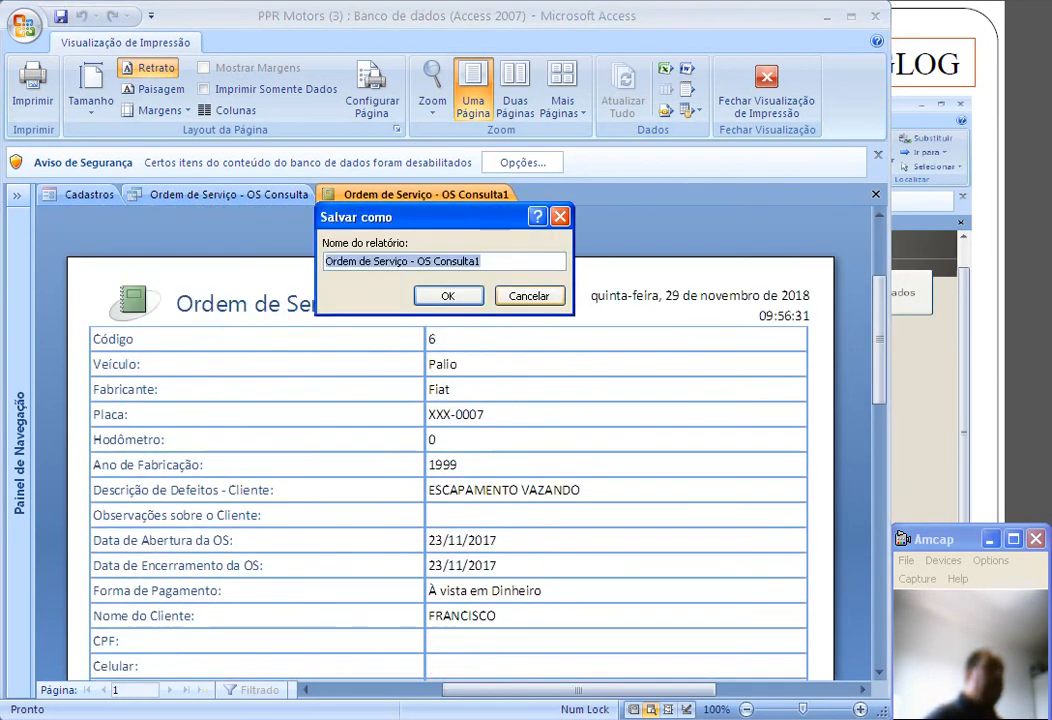
{"action": "key", "text": "Return"}
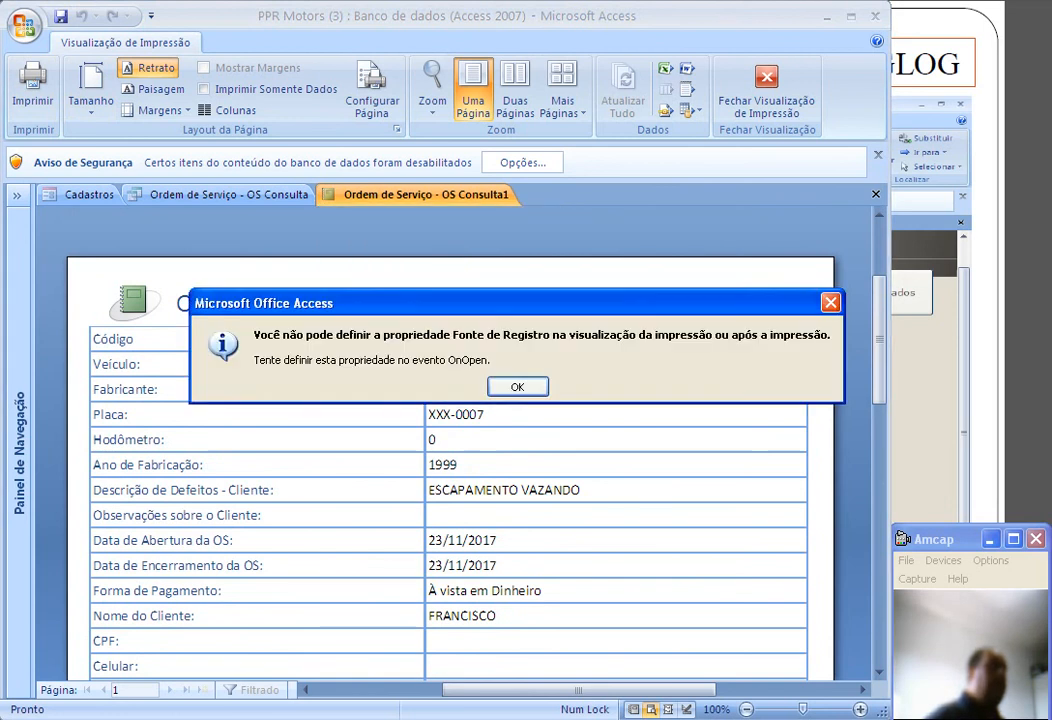
{"action": "key", "text": "Return"}
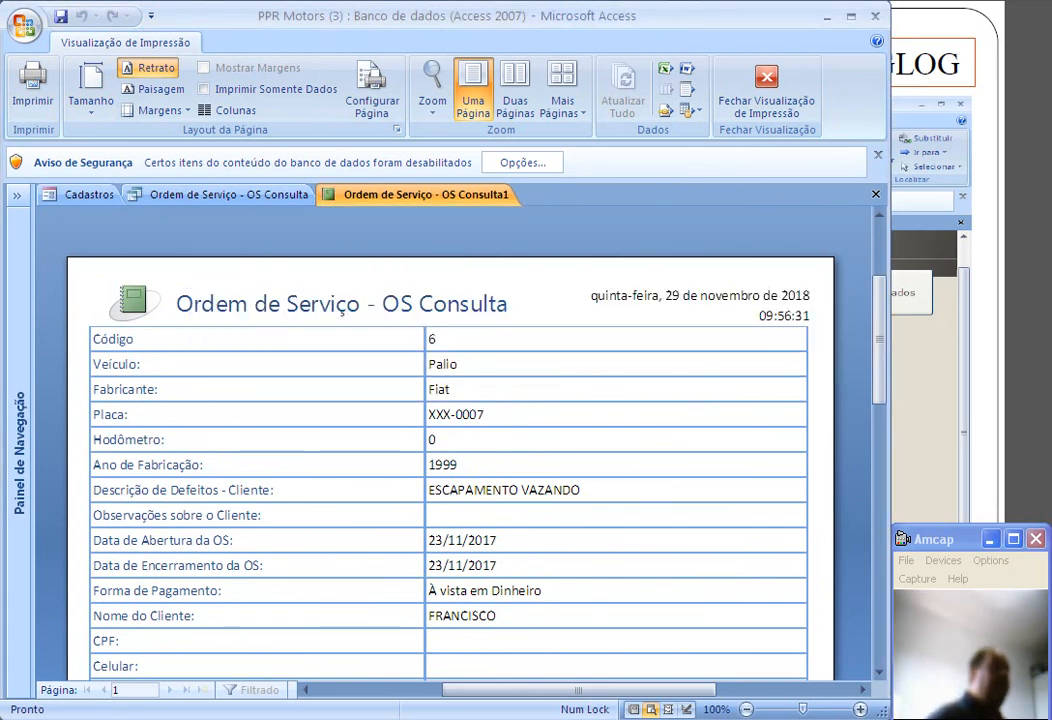
List the database's reports among its objects and select Ordem de Serviço - OS Consulta1.
{"action": "left_click", "coordinate": [17, 196]}
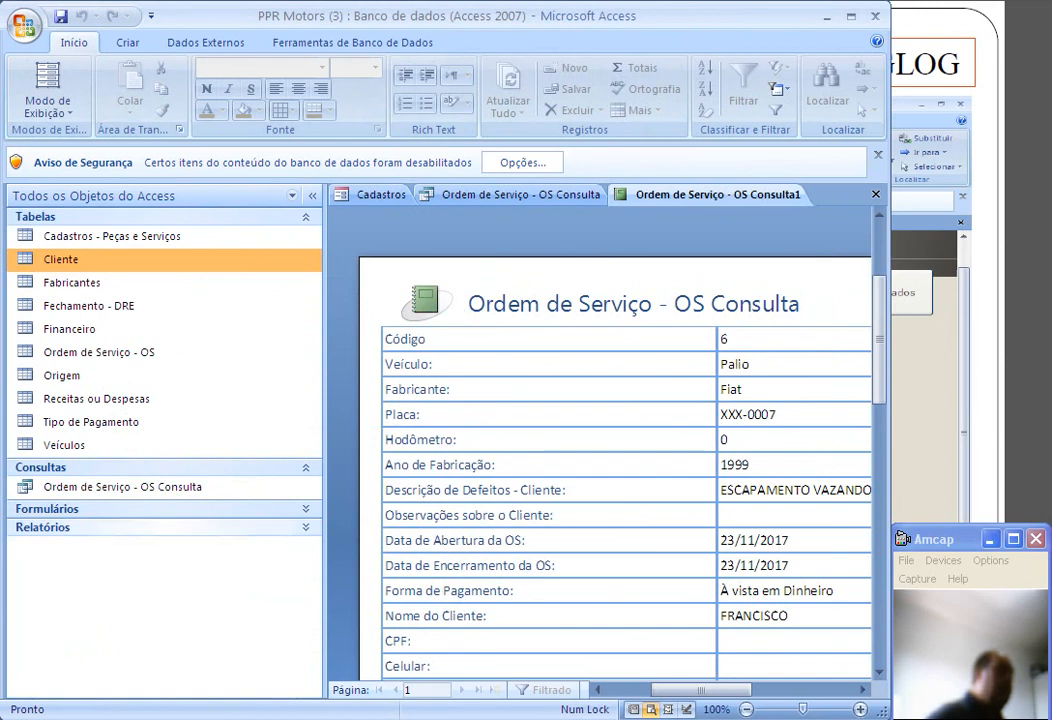
{"action": "left_click", "coordinate": [43, 527]}
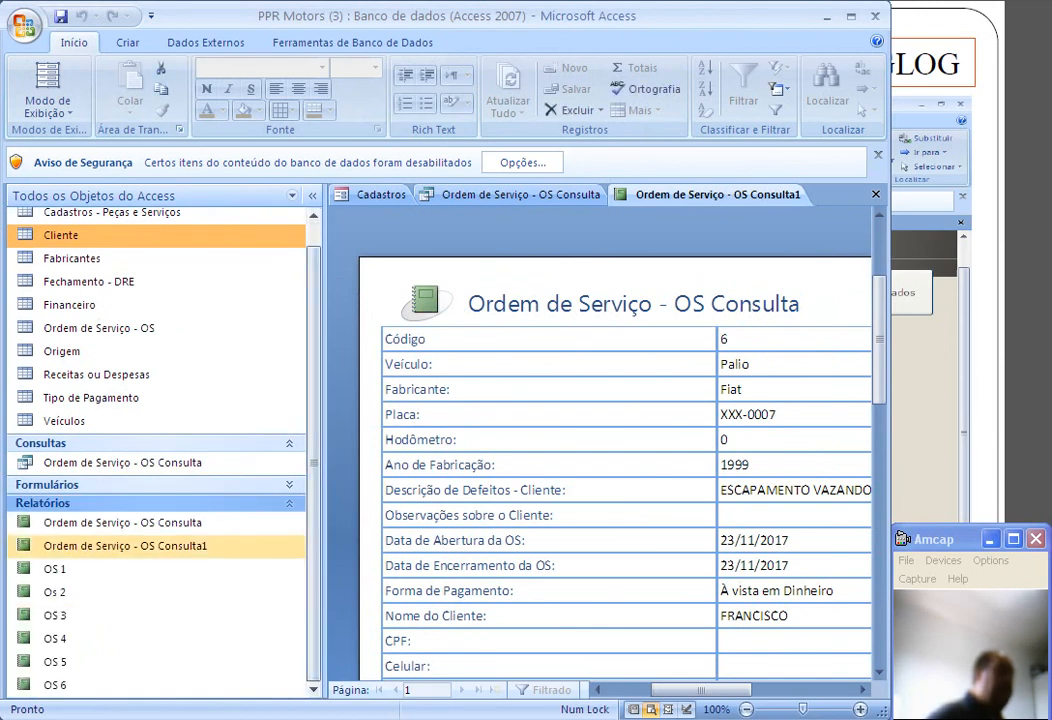
{"action": "left_click", "coordinate": [170, 546]}
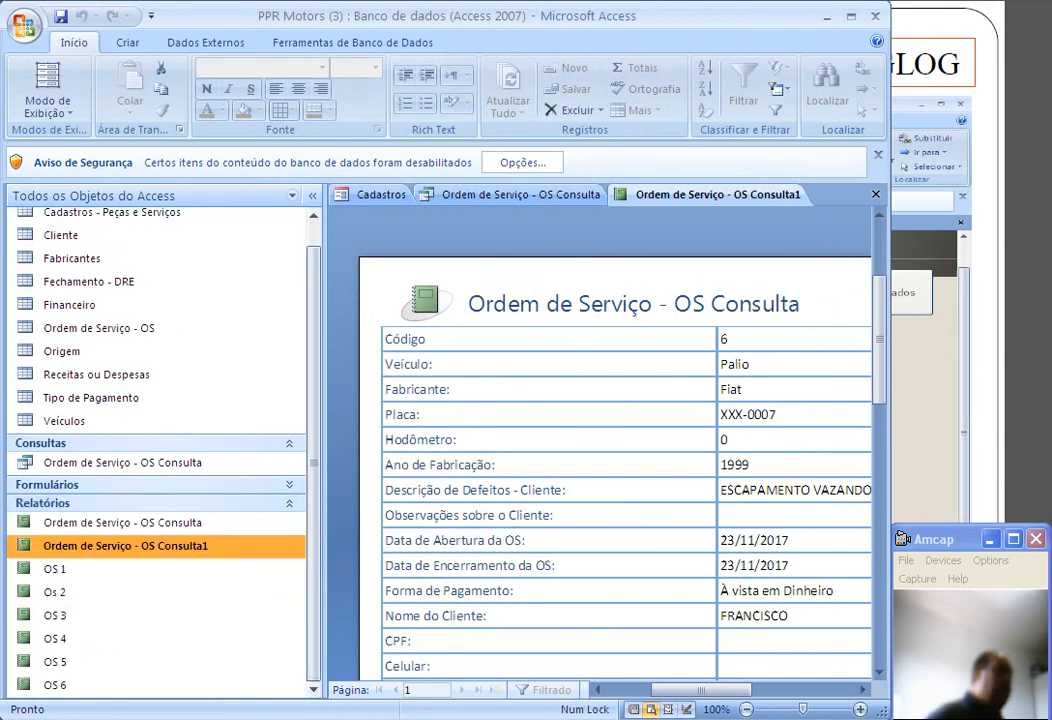
Try to rename the report Ordem de Serviço - OS Consulta1 while it is open in print preview.
{"action": "right_click", "coordinate": [185, 546]}
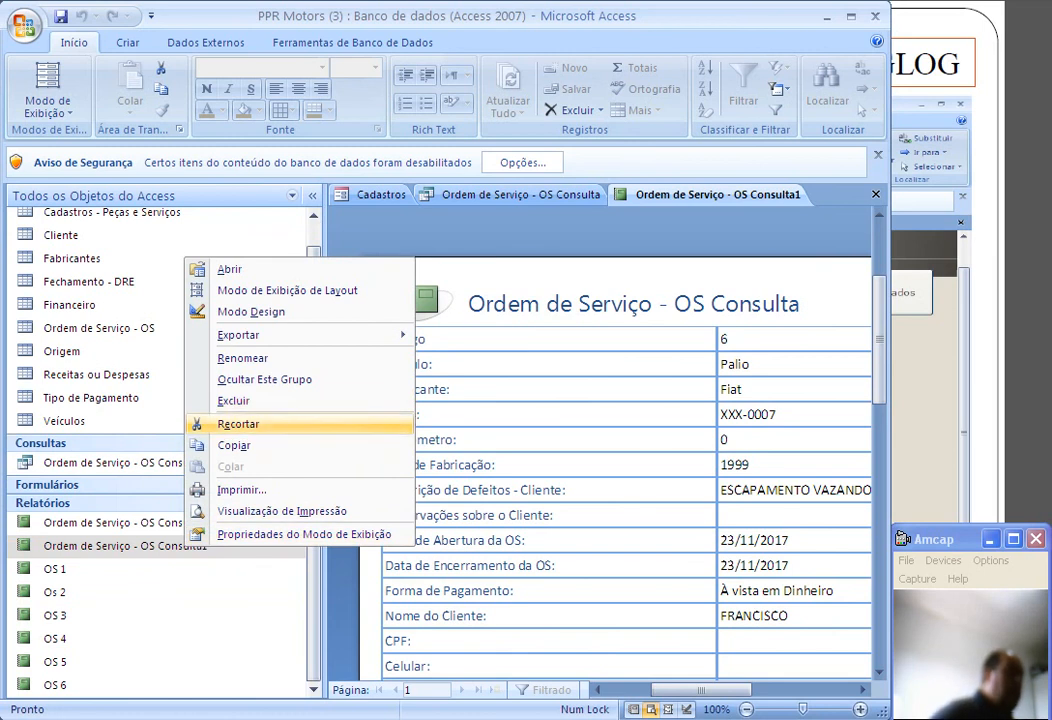
{"action": "left_click", "coordinate": [242, 358]}
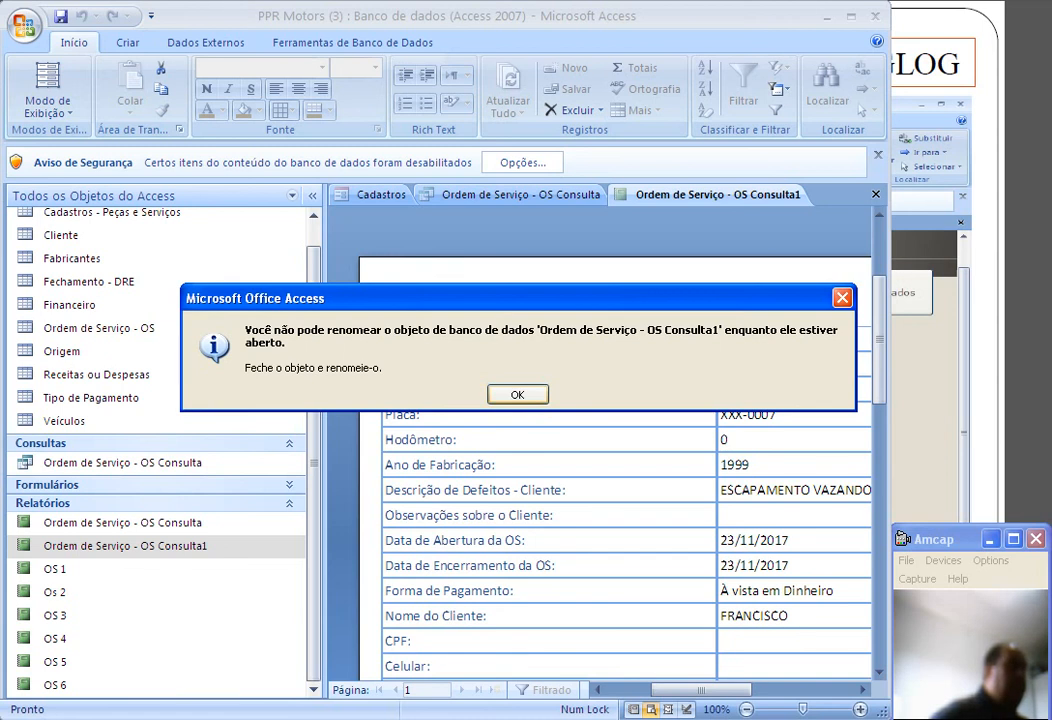
{"action": "key", "text": "Return"}
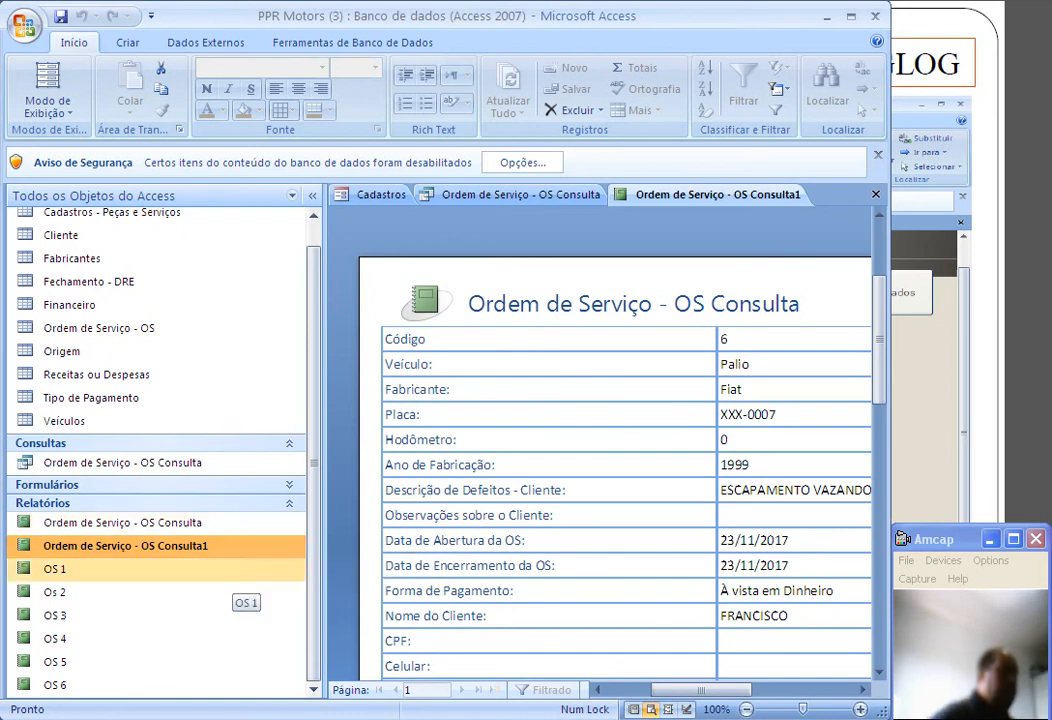
{"action": "right_click", "coordinate": [212, 547]}
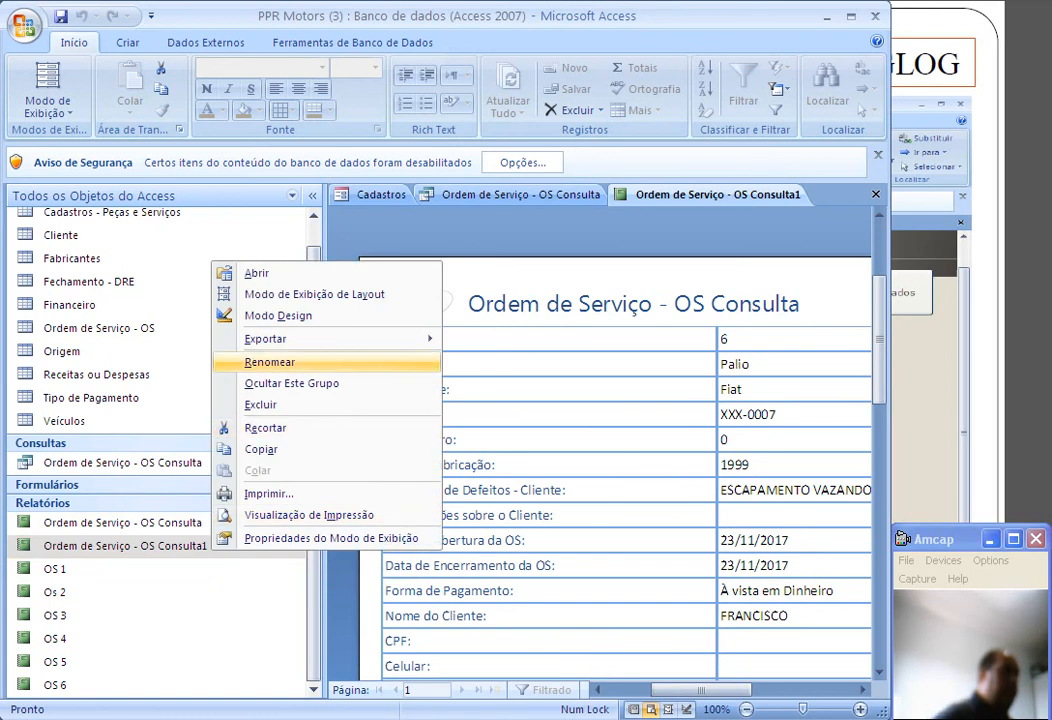
{"action": "left_click", "coordinate": [270, 361]}
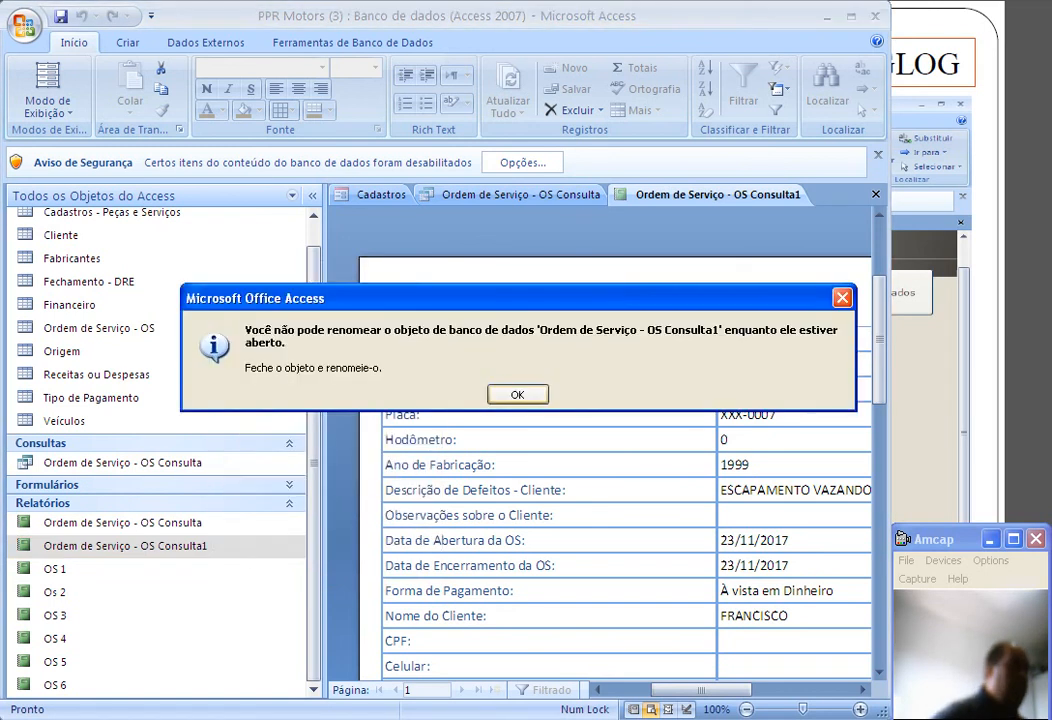
{"action": "key", "text": "Return"}
Close the report Ordem de Serviço - OS Consulta1 and reset the query's Código filter to include all service orders.
{"action": "right_click", "coordinate": [653, 196]}
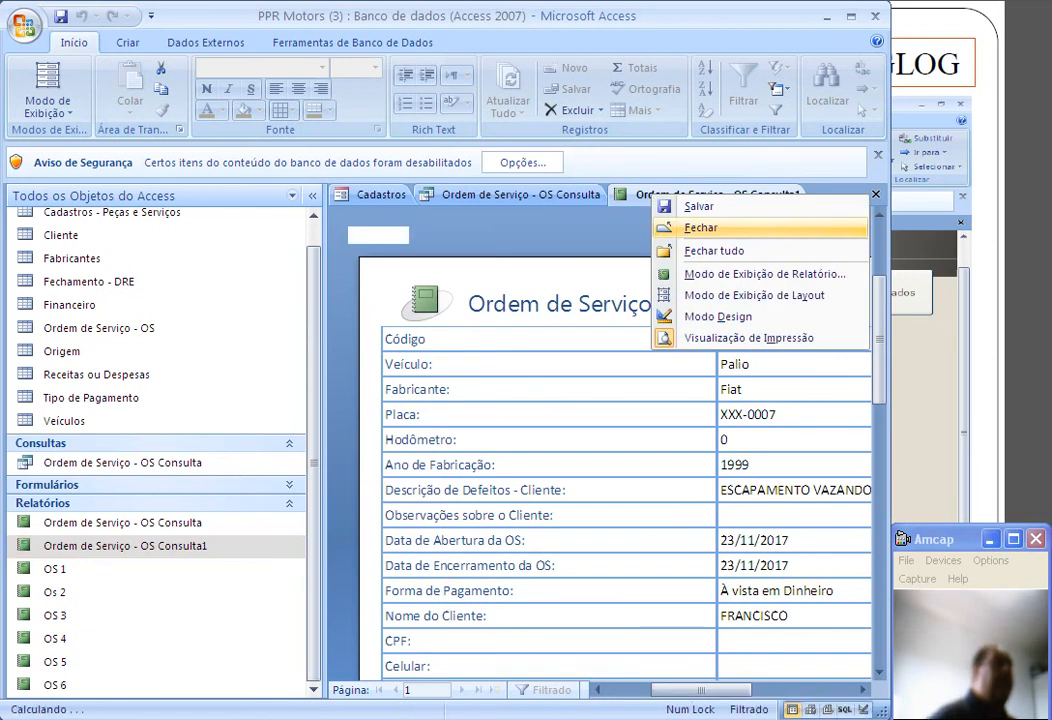
{"action": "left_click", "coordinate": [700, 228]}
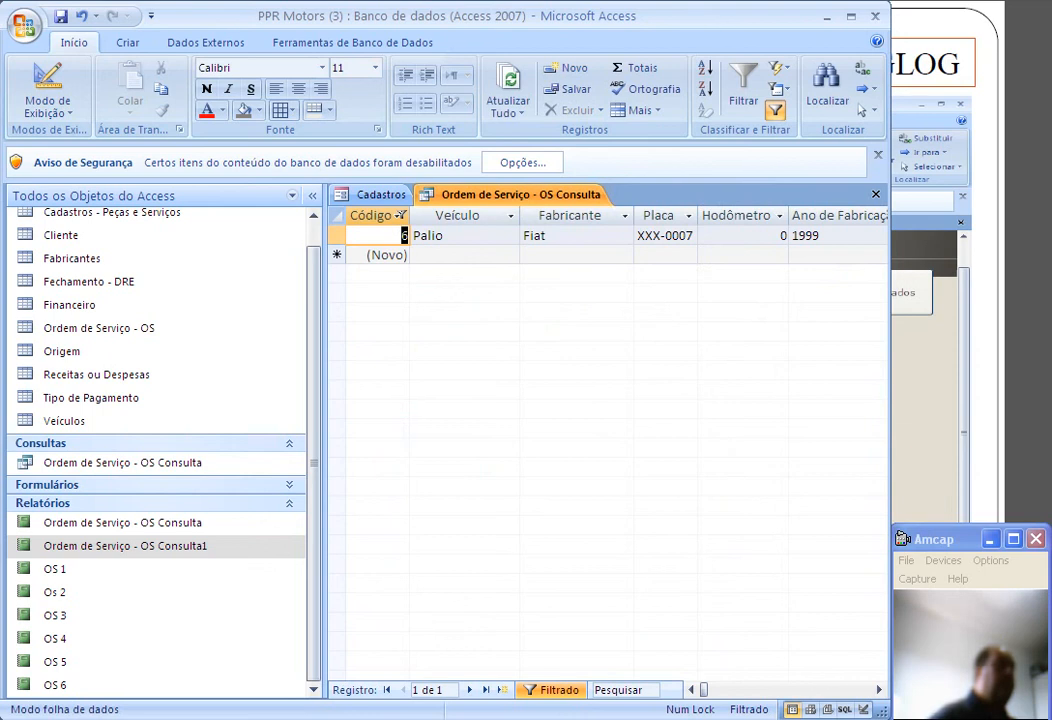
{"action": "left_click", "coordinate": [400, 215]}
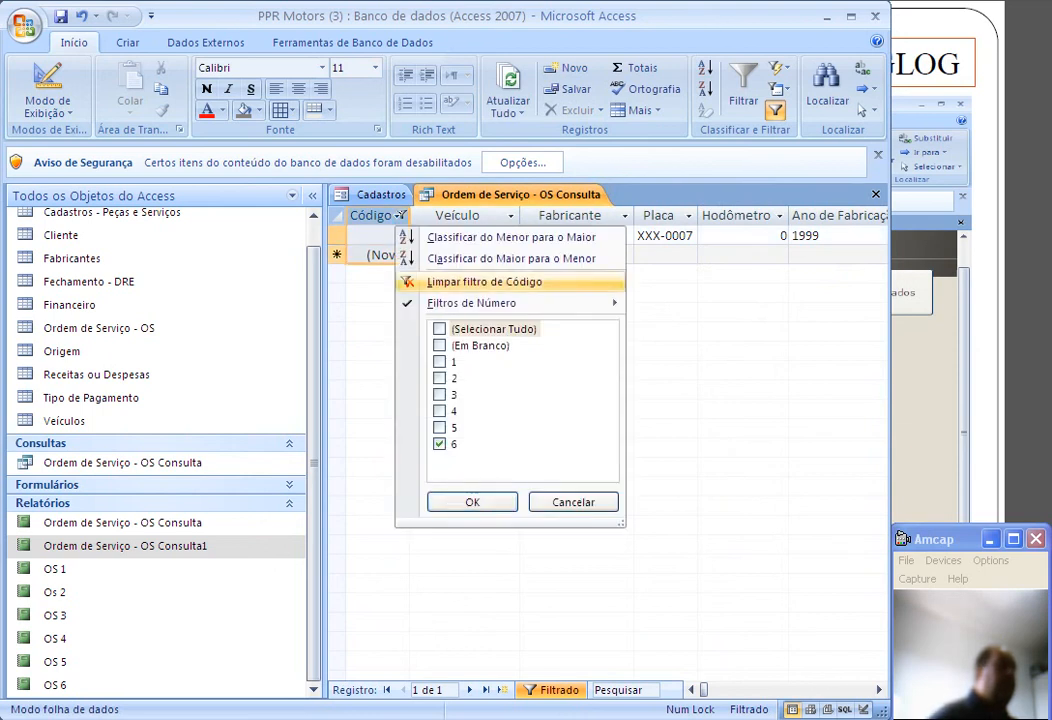
{"action": "left_click", "coordinate": [439, 329]}
{"action": "left_click", "coordinate": [472, 502]}
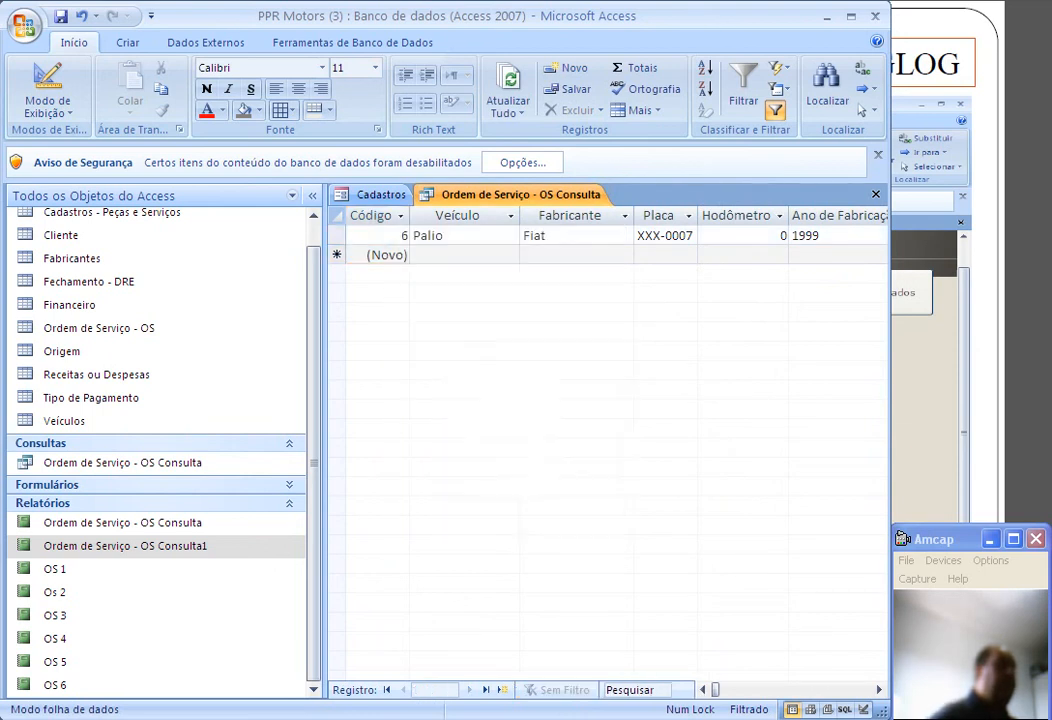
Close the query Ordem de Serviço - OS Consulta, saving its design changes.
{"action": "right_click", "coordinate": [484, 193]}
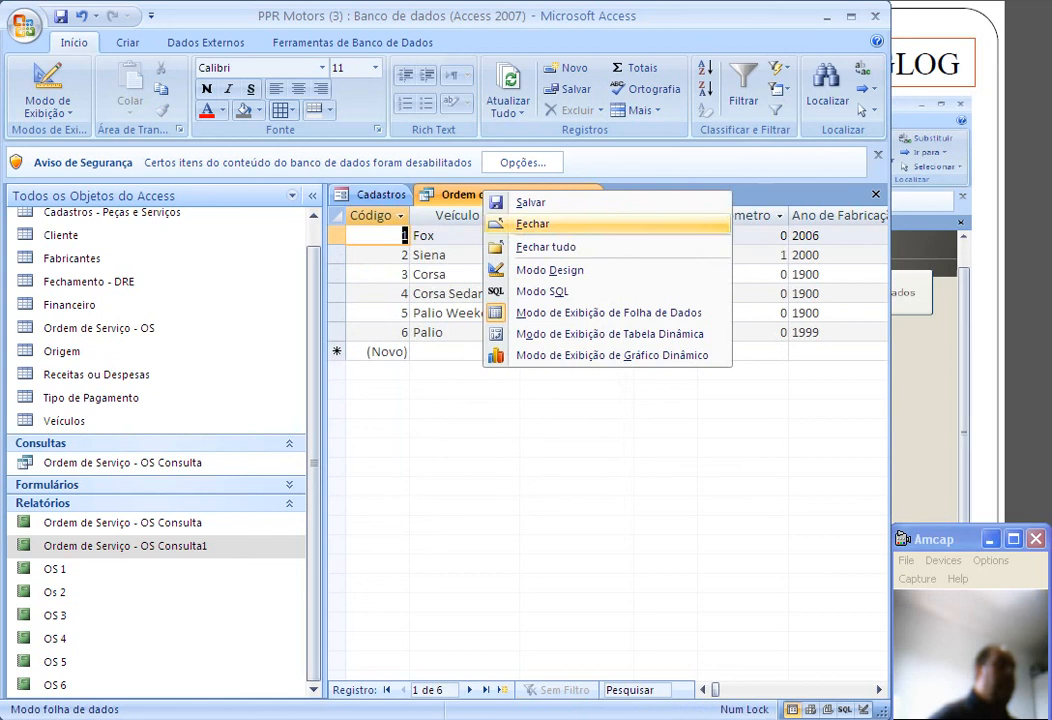
{"action": "left_click", "coordinate": [532, 223]}
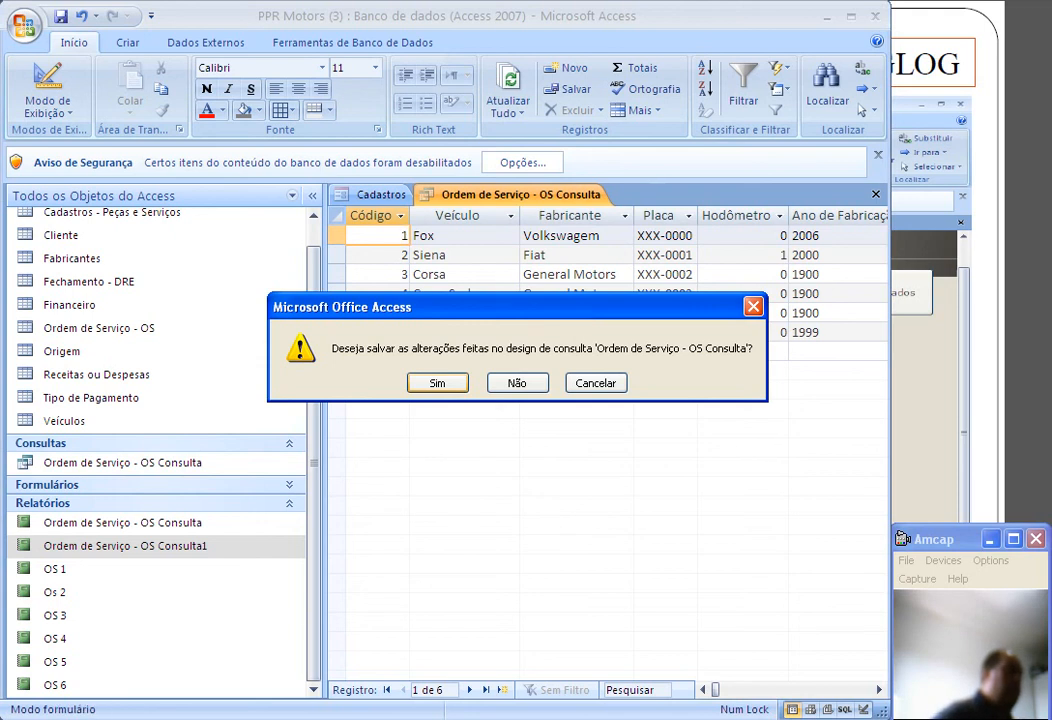
{"action": "key", "text": "Return"}
Rename the report Ordem de Serviço - OS Consulta1 as OS 6, replacing the existing report of that name.
{"action": "right_click", "coordinate": [157, 545]}
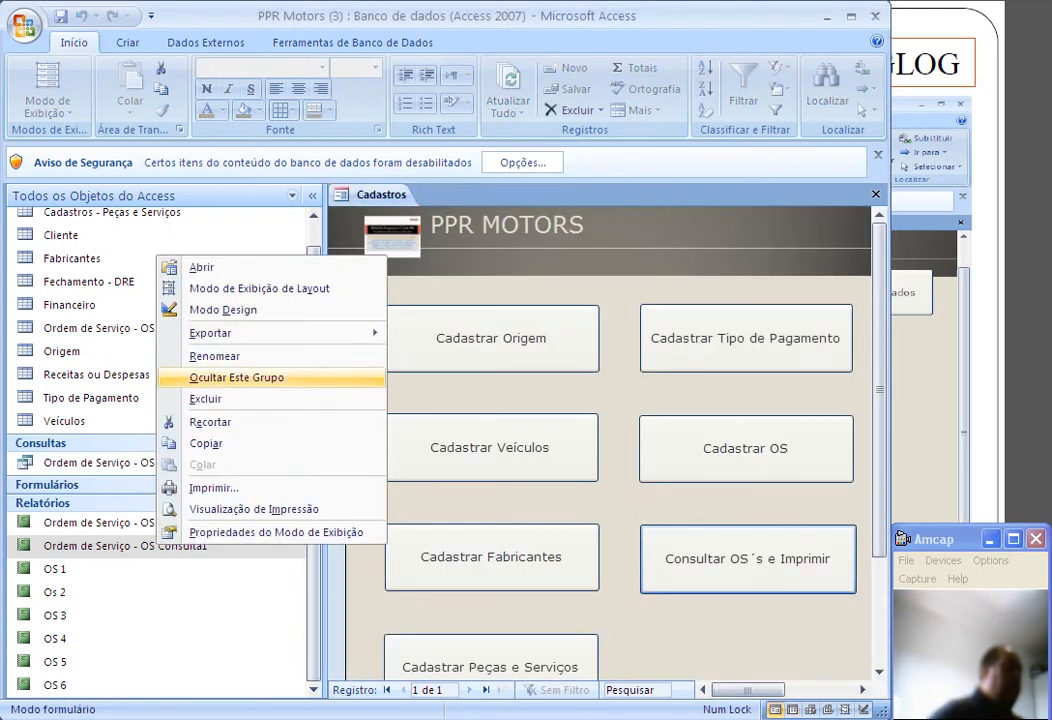
{"action": "left_click", "coordinate": [214, 356]}
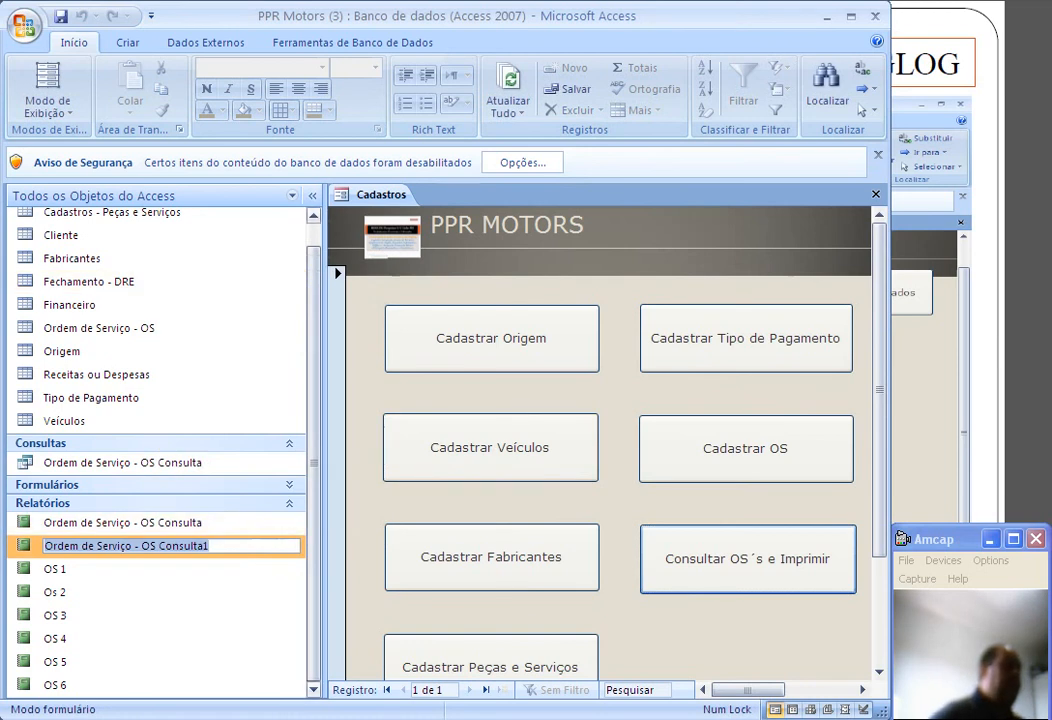
{"action": "type", "text": "OS 6"}
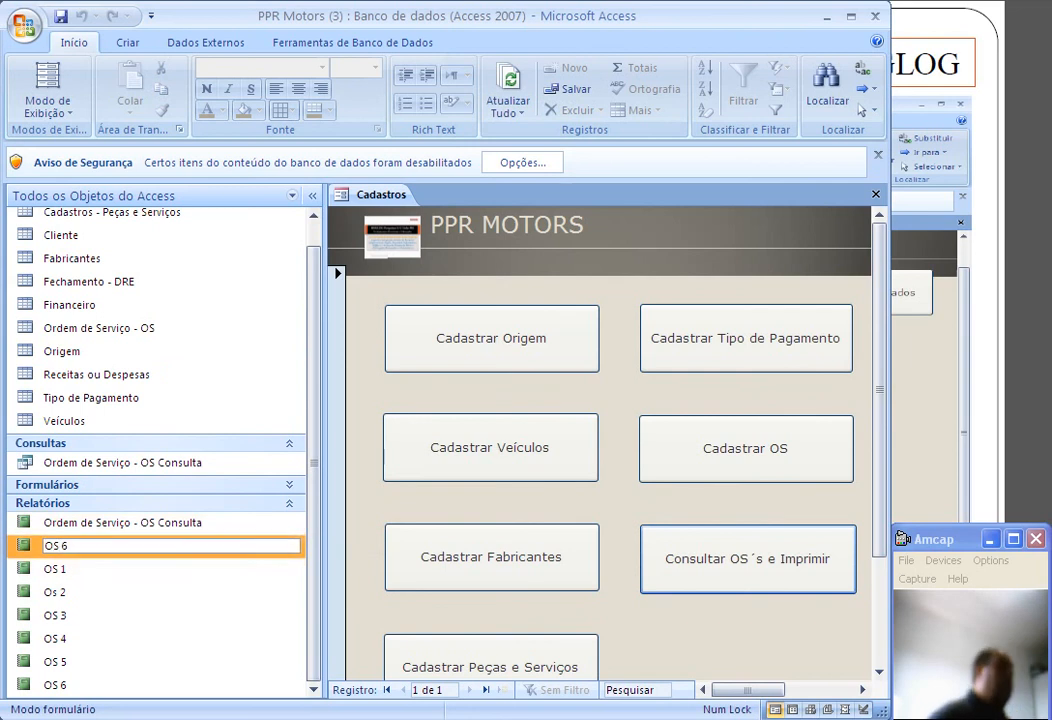
{"action": "key", "text": "Return"}
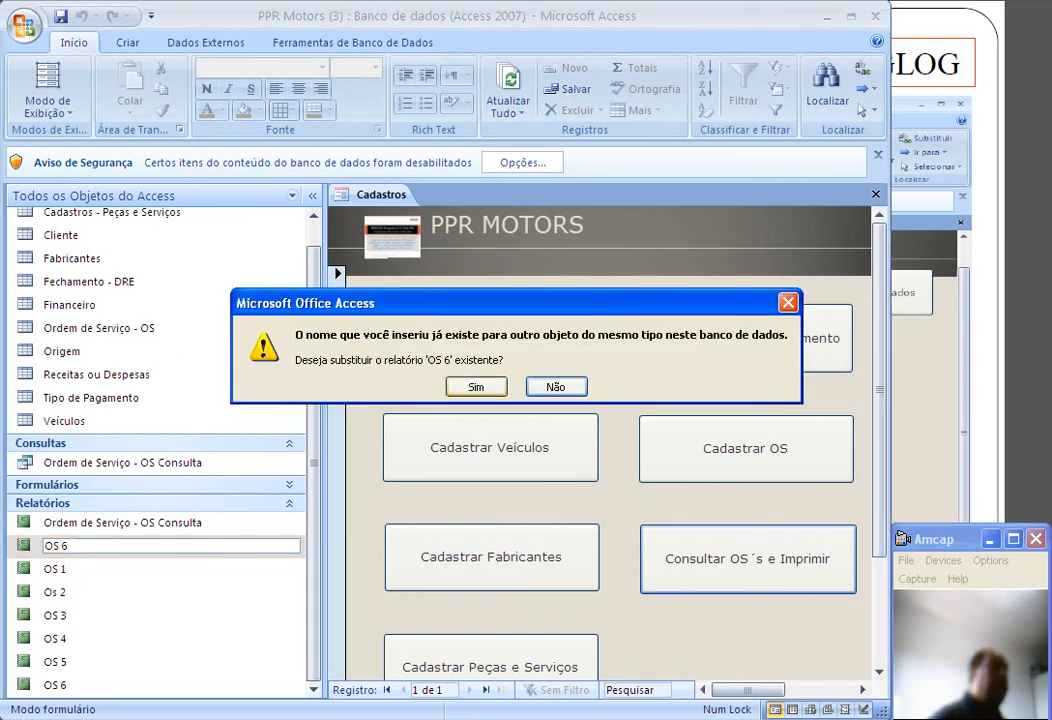
{"action": "key", "text": "Return"}
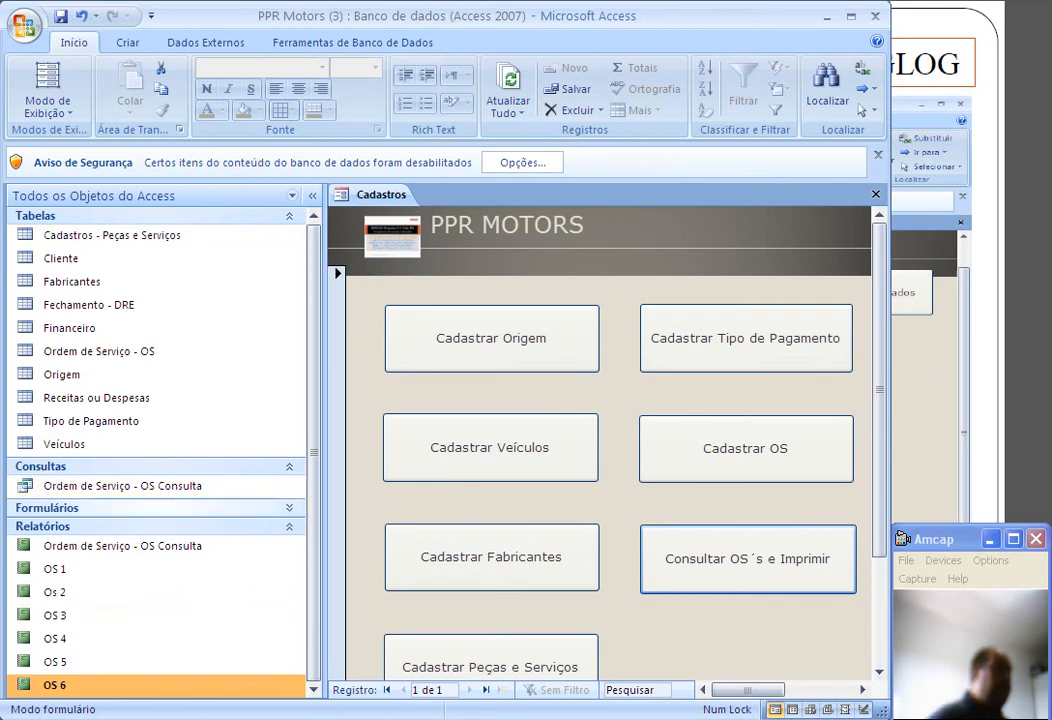
Expand the forms group, examine the database's tables, queries, forms and reports, and collapse the object list.
{"action": "left_click", "coordinate": [289, 507]}
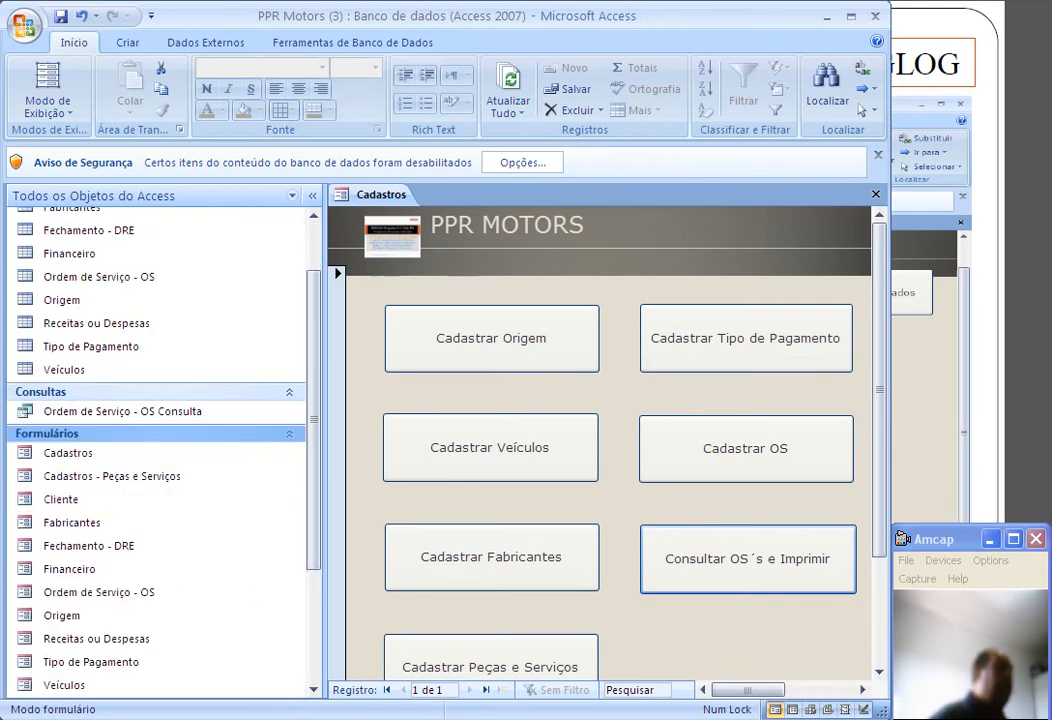
{"action": "scroll", "coordinate": [60, 685], "scroll_direction": "down", "scroll_amount": 3}
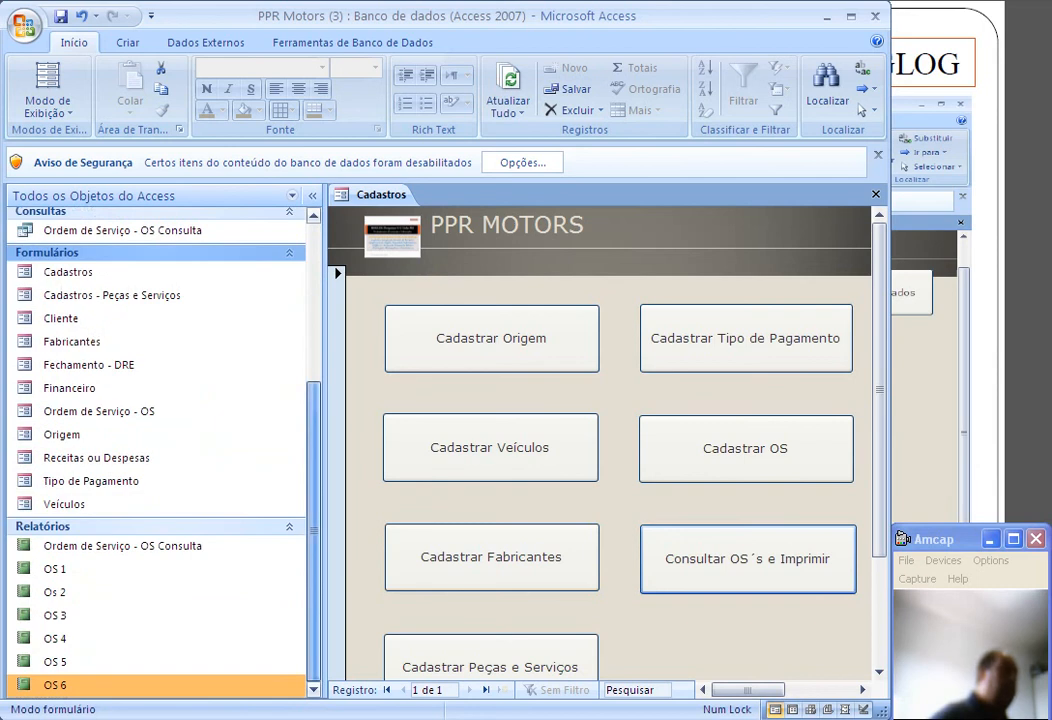
{"action": "scroll", "coordinate": [155, 450], "scroll_direction": "up", "scroll_amount": 4}
{"action": "scroll", "coordinate": [155, 450], "scroll_direction": "down", "scroll_amount": 1}
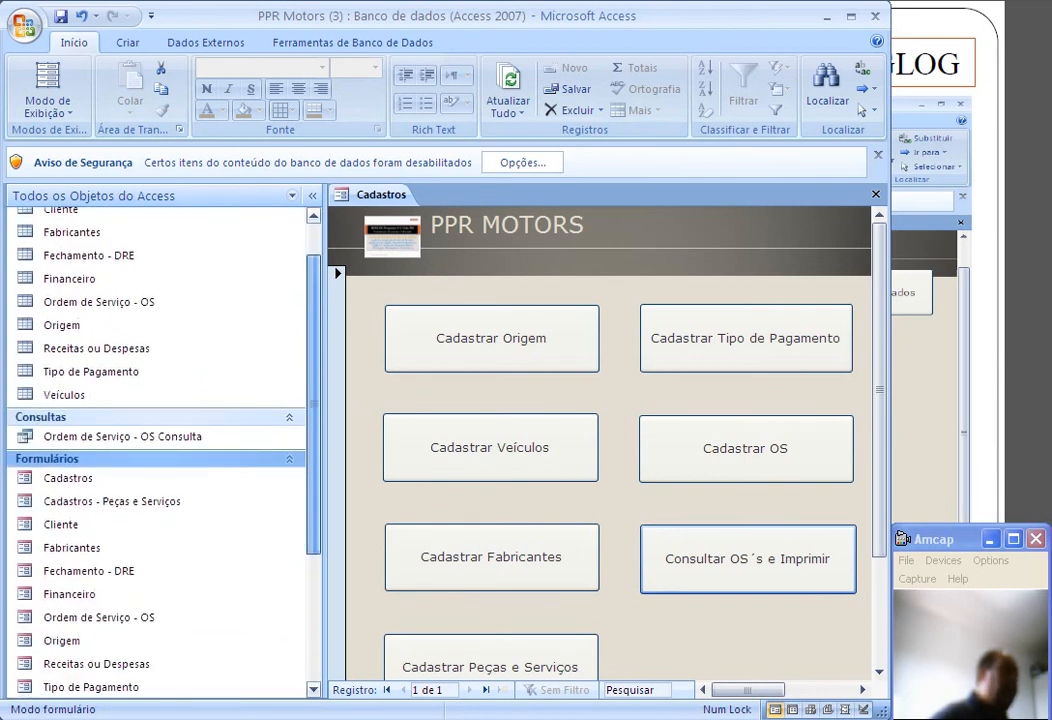
{"action": "scroll", "coordinate": [155, 450], "scroll_direction": "down", "scroll_amount": 3}
{"action": "scroll", "coordinate": [155, 450], "scroll_direction": "up", "scroll_amount": 3}
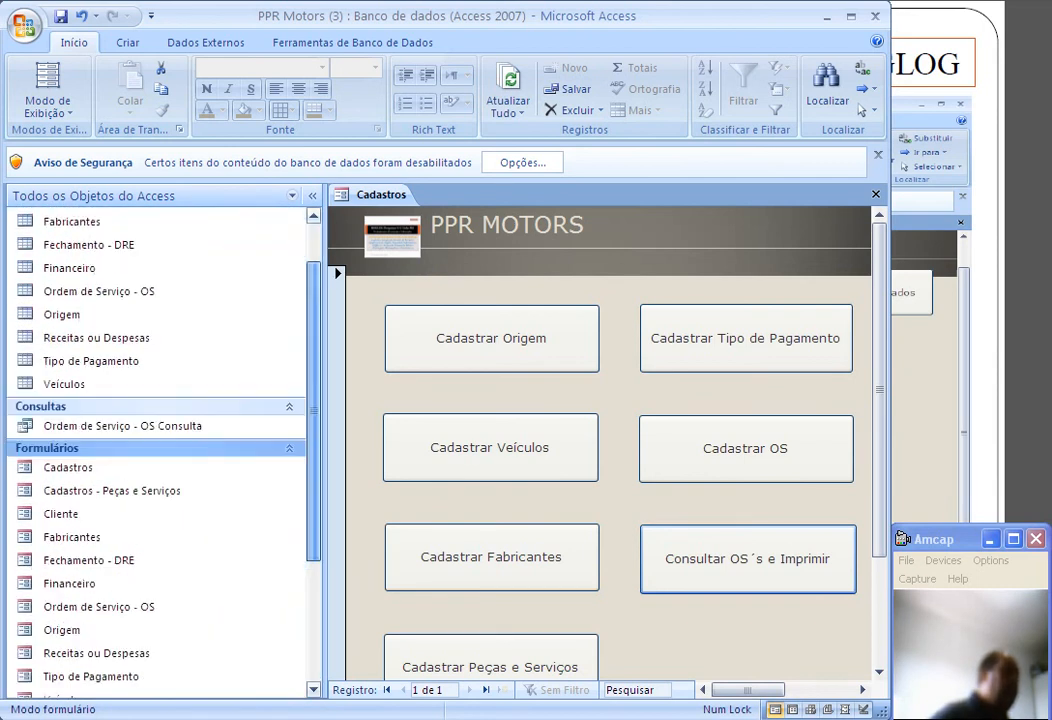
{"action": "scroll", "coordinate": [155, 450], "scroll_direction": "up", "scroll_amount": 1}
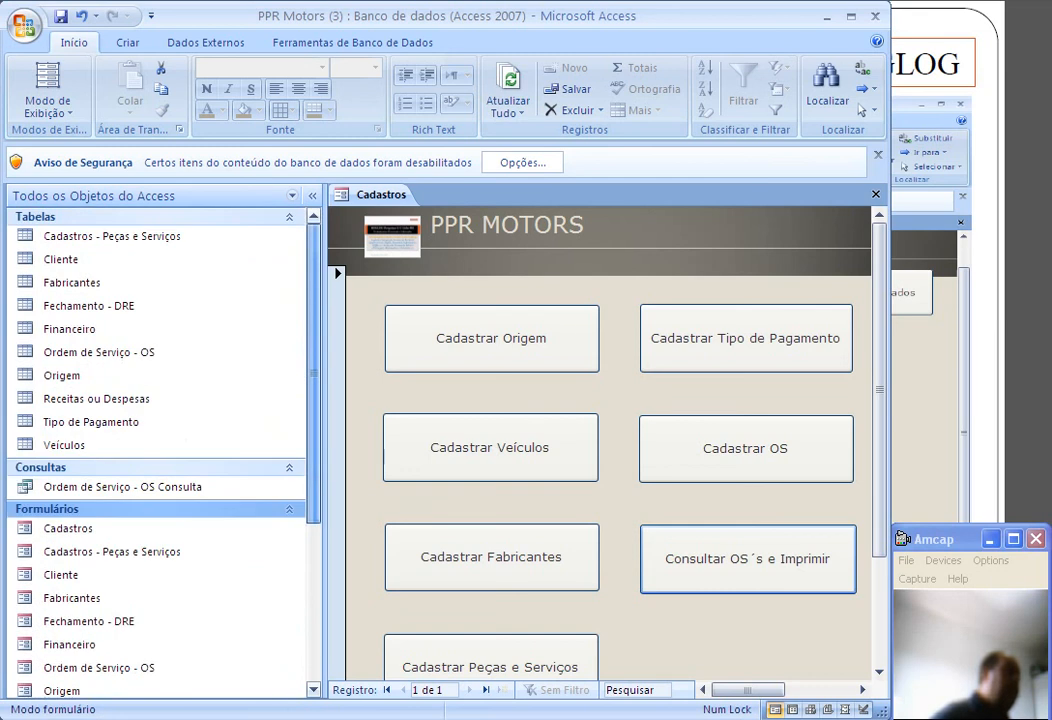
{"action": "scroll", "coordinate": [155, 450], "scroll_direction": "down", "scroll_amount": 5}
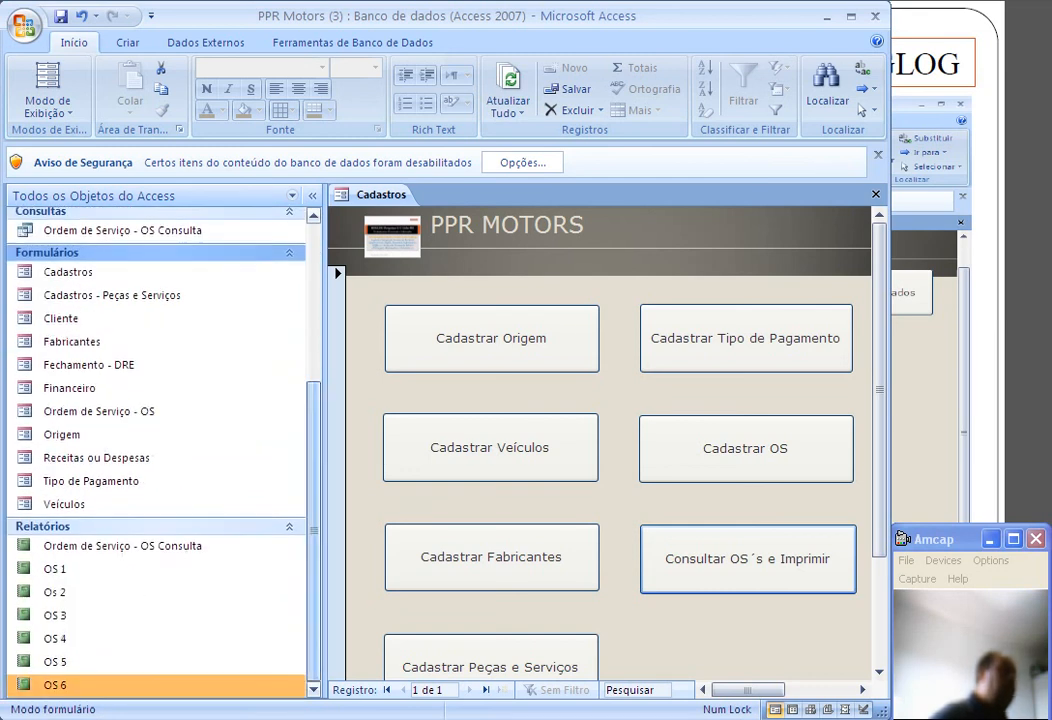
{"action": "scroll", "coordinate": [120, 502], "scroll_direction": "up", "scroll_amount": 4}
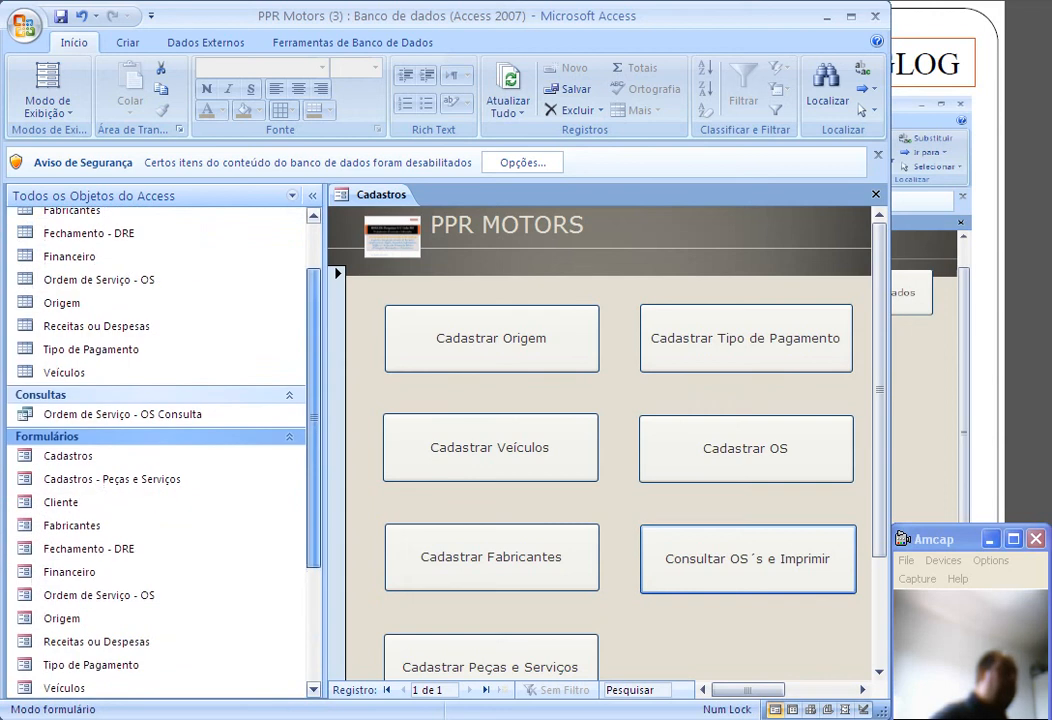
{"action": "scroll", "coordinate": [155, 450], "scroll_direction": "up", "scroll_amount": 1}
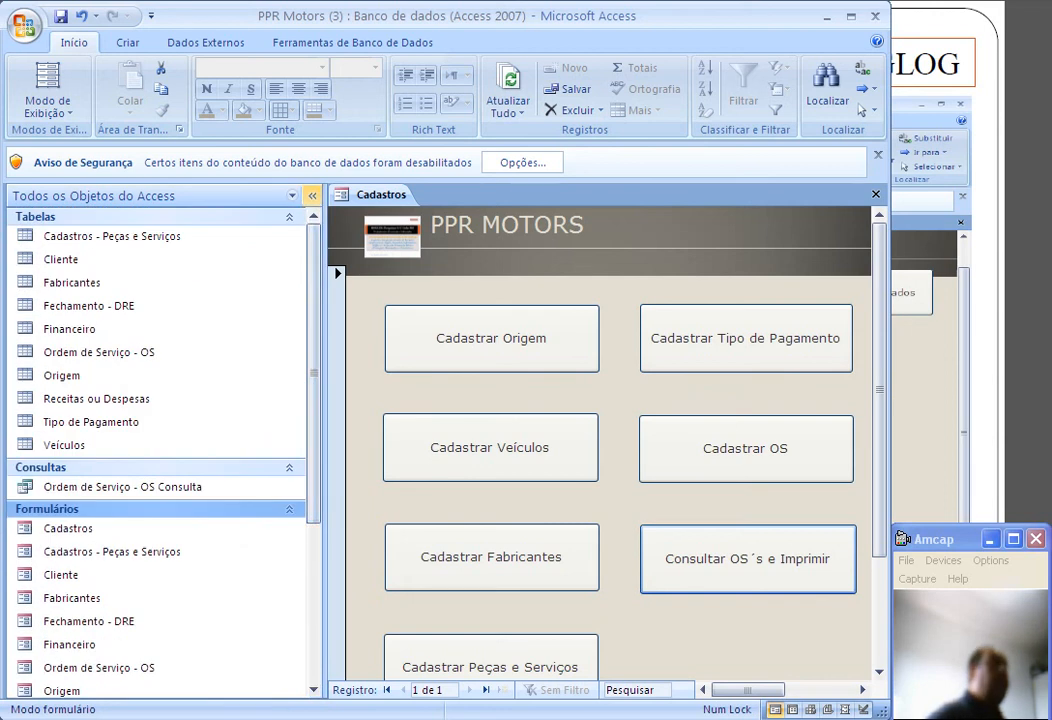
{"action": "left_click", "coordinate": [312, 195]}
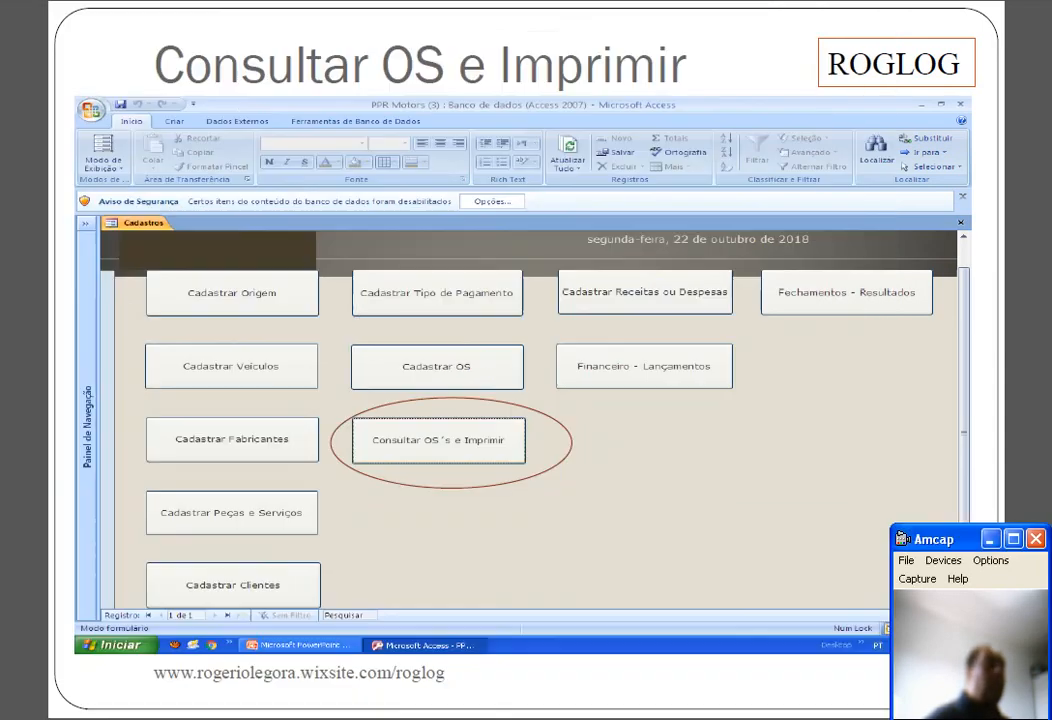
Minimize the database and webcam windows and advance the presentation to the slide Relatórios – Design e Formatar.
{"action": "left_click", "coordinate": [826, 16]}
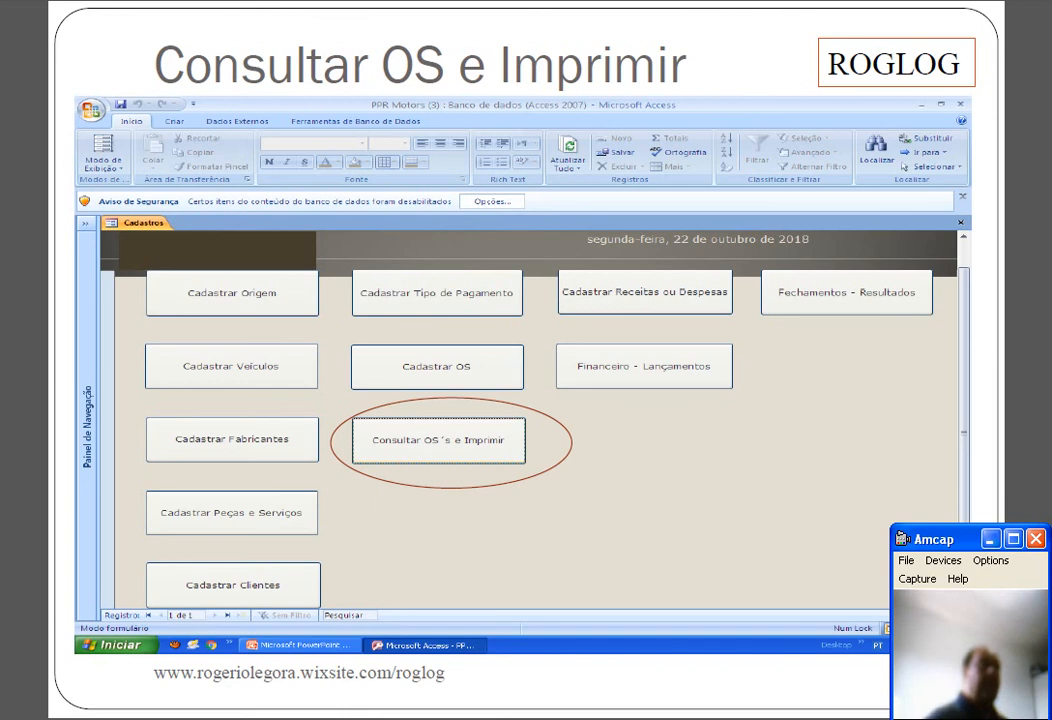
{"action": "left_click", "coordinate": [990, 539]}
{"action": "key", "text": "Right"}
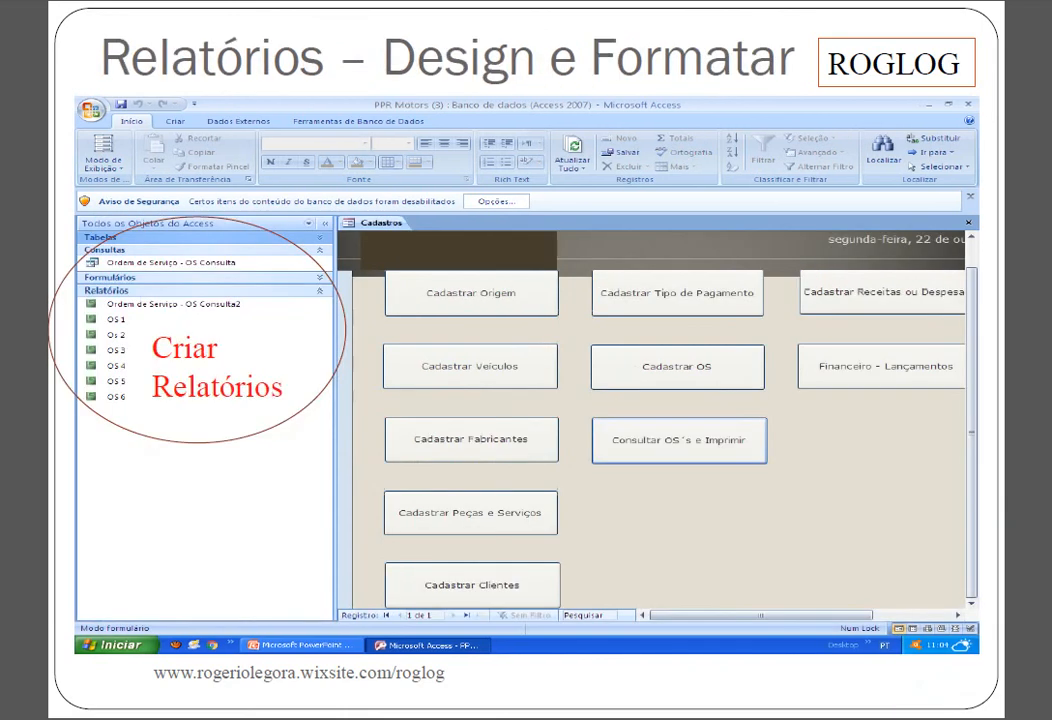